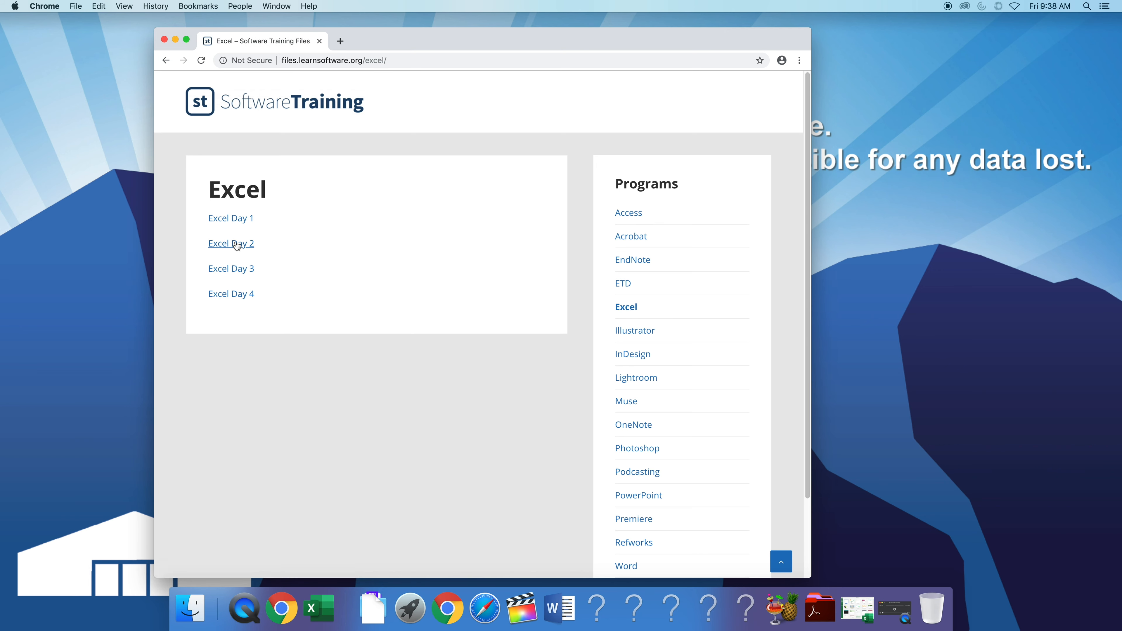
- Download the Excel Day 2 practice files, expand the extracted Excel Day 2 folder in Downloads, and close the browser
left_click(244, 244)
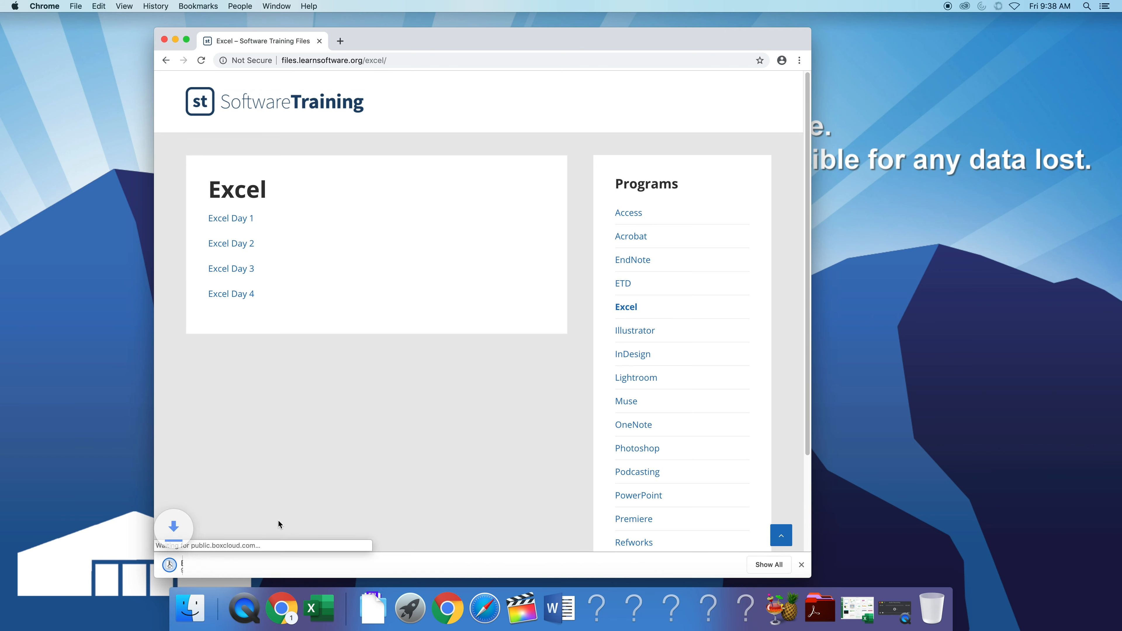
left_click(208, 567)
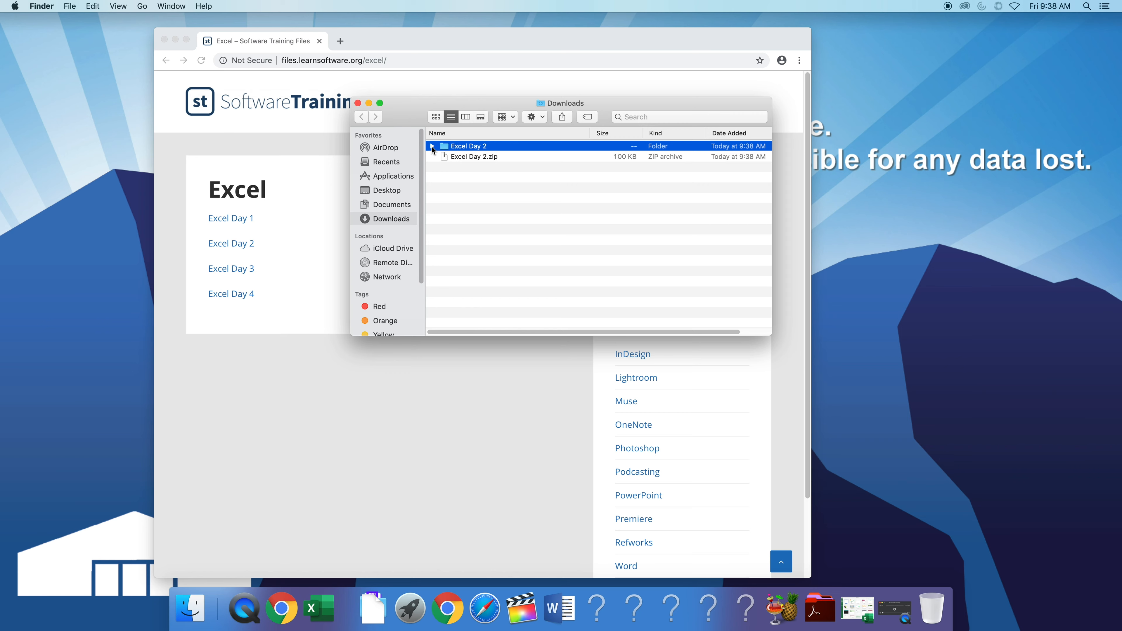
left_click(433, 148)
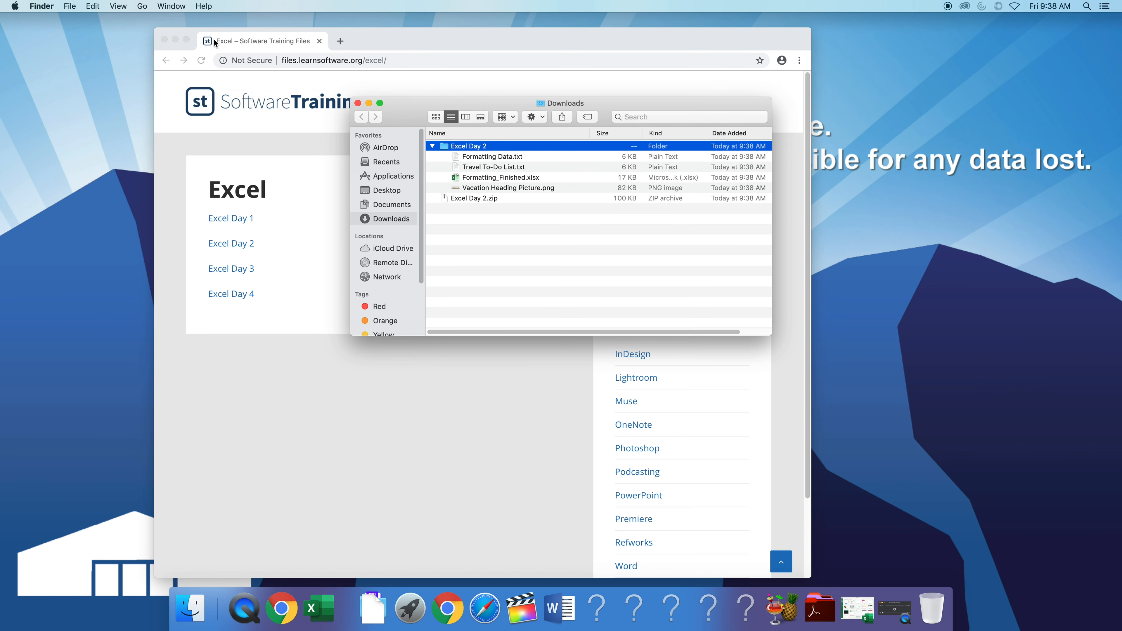
left_click(164, 39)
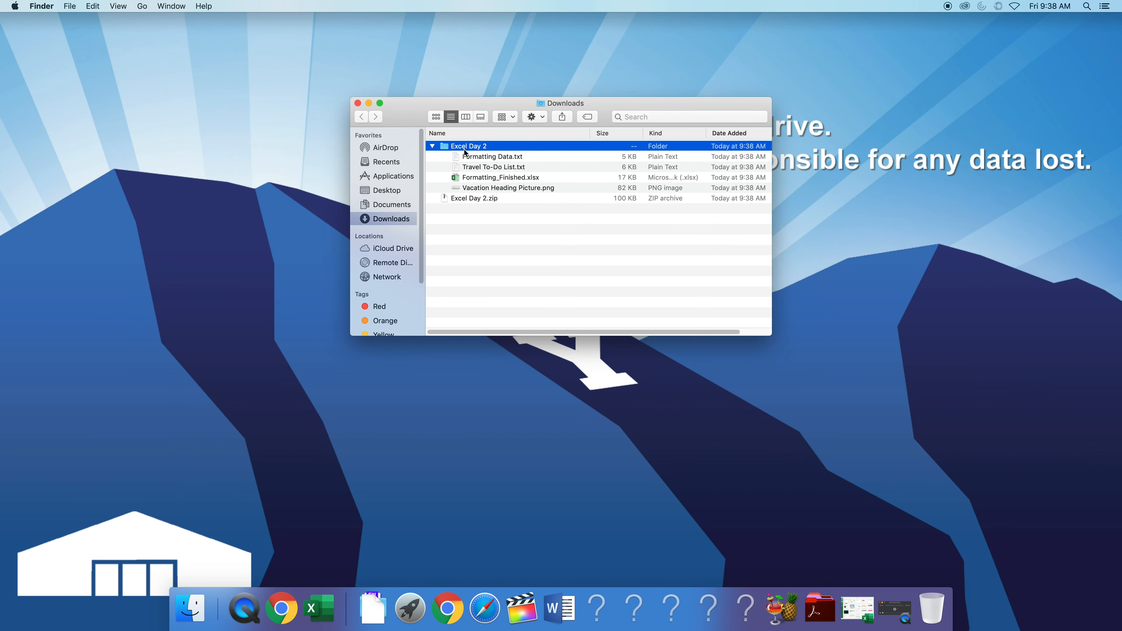
- Open Formatting Data.txt, enlarge its window to inspect the raw data, then close it
left_click(493, 157)
double_click(494, 157)
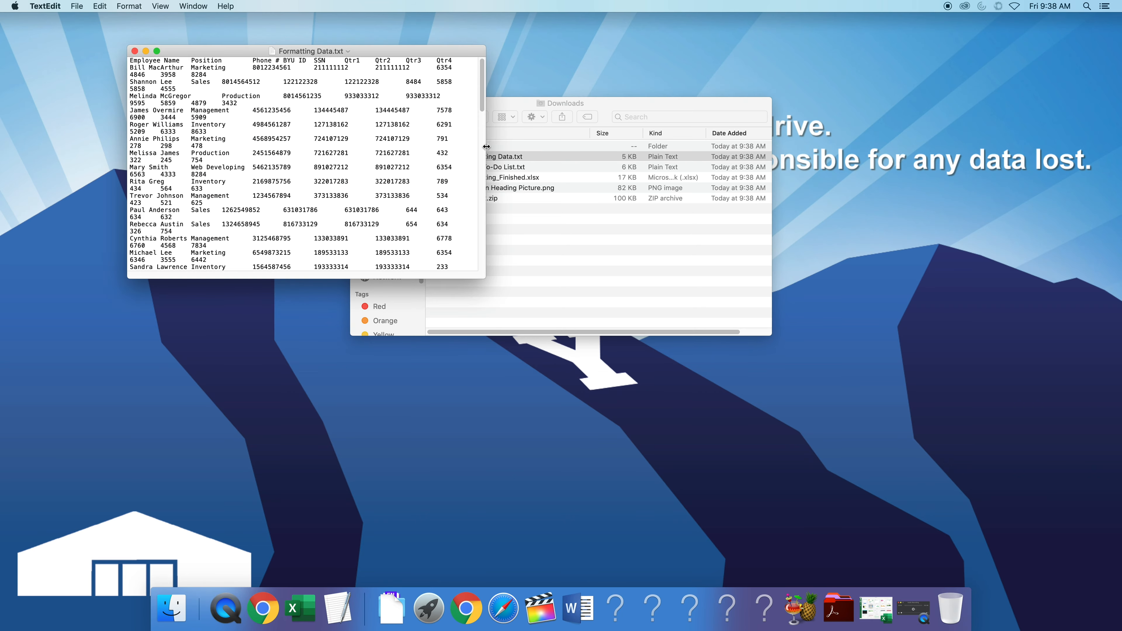
left_click_drag(388, 52, 371, 49)
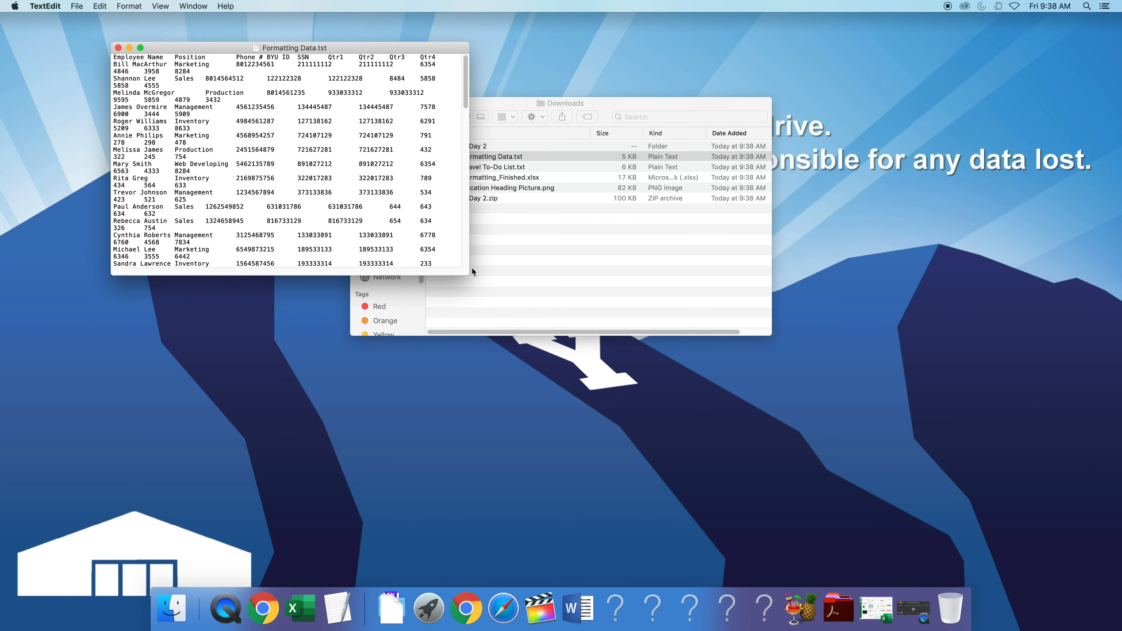
left_click_drag(473, 267, 737, 569)
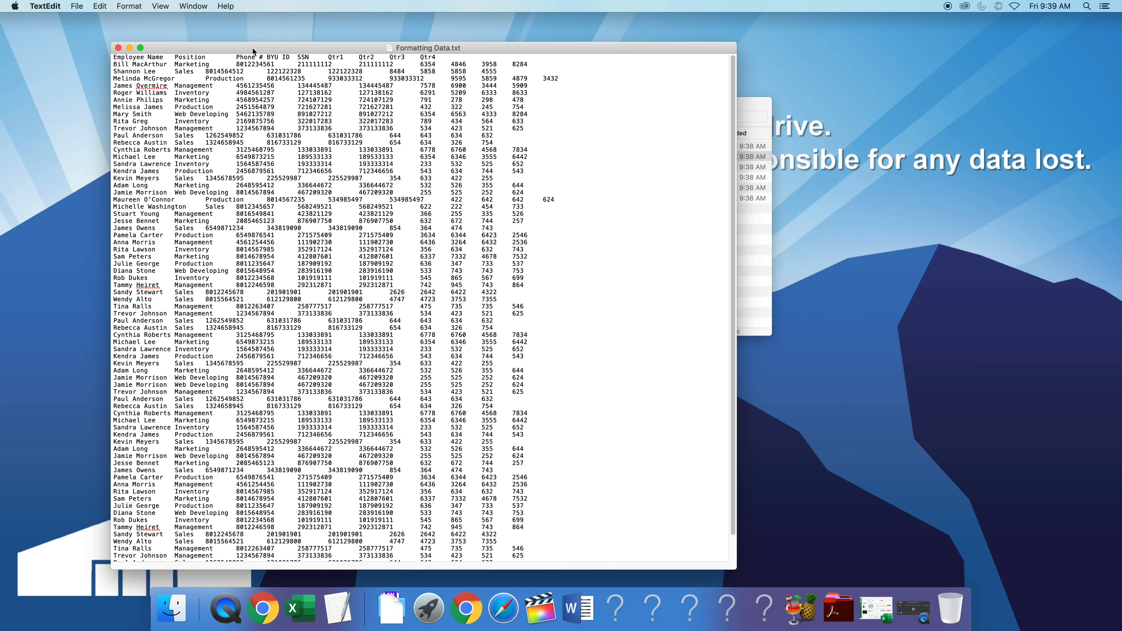
left_click(118, 48)
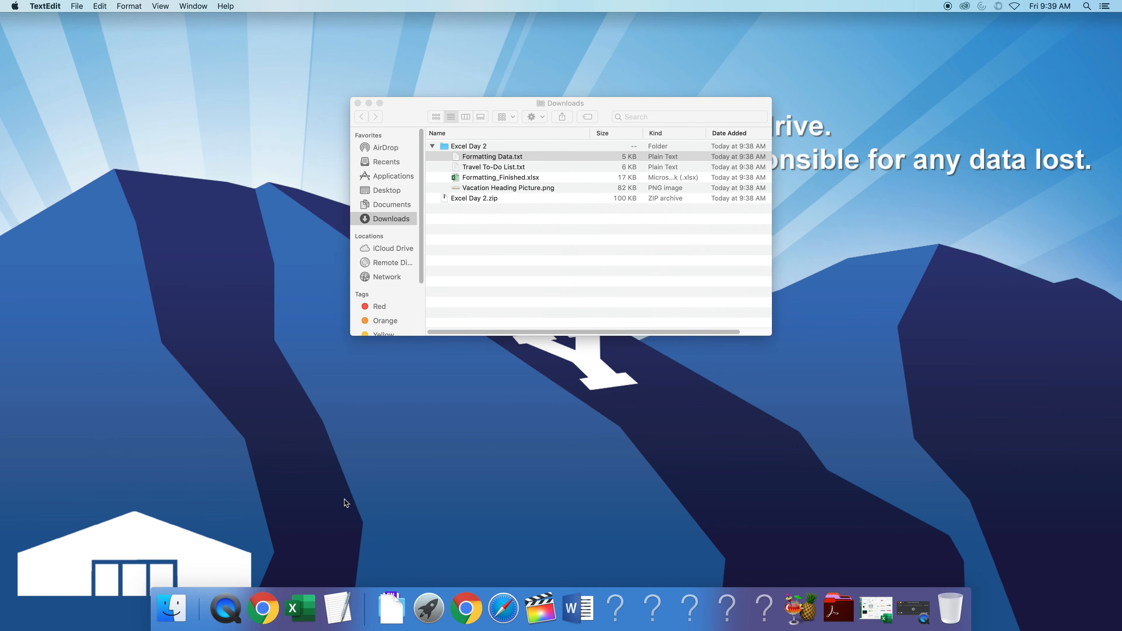
- Start Excel with a blank workbook and maximize its window
left_click(305, 617)
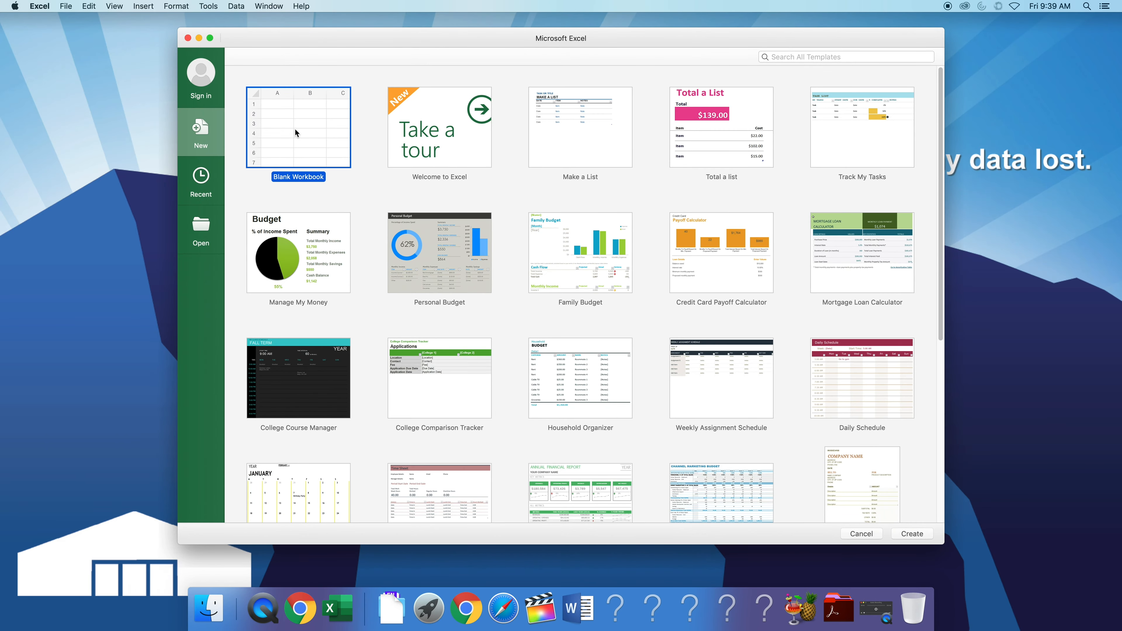
double_click(307, 129)
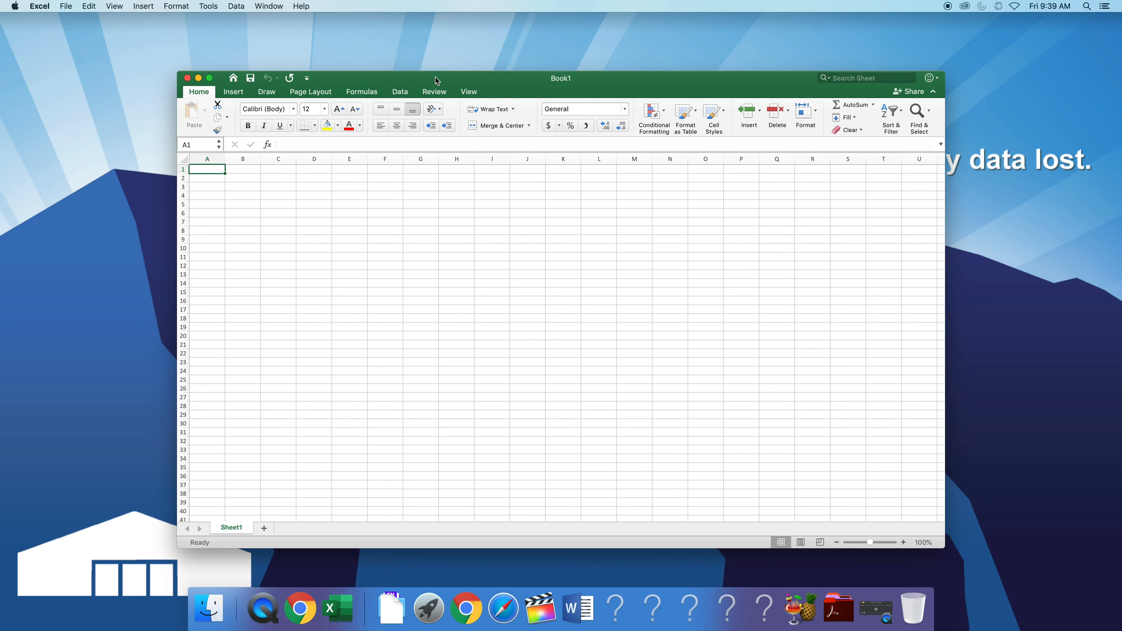
left_click(209, 78)
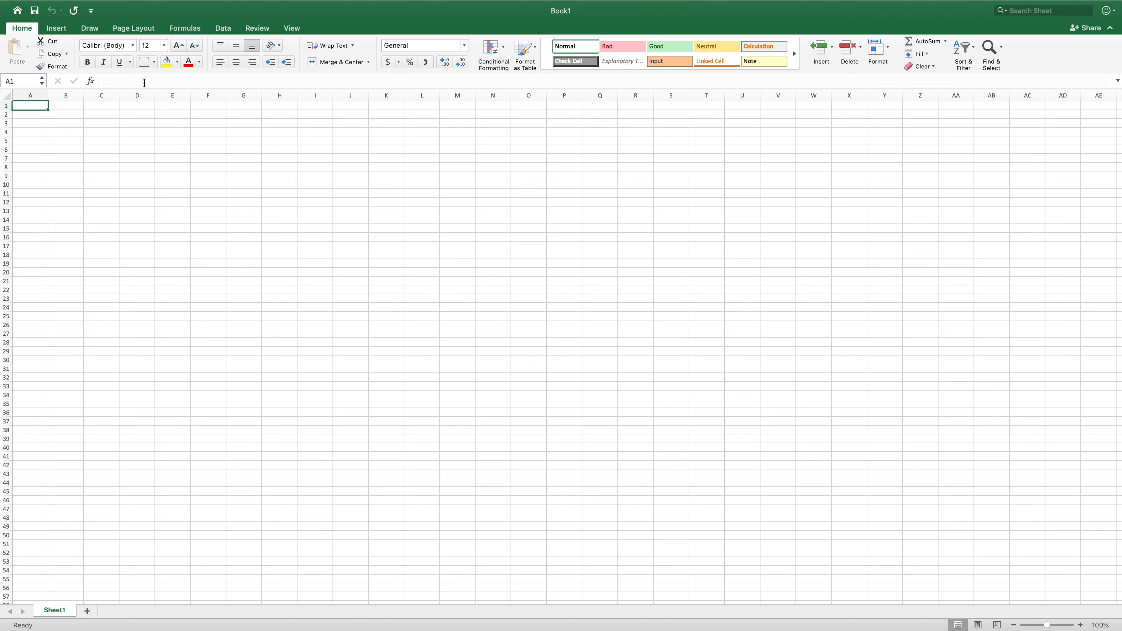
- Import text data from Formatting Data.txt in the Downloads Excel Day 2 folder
left_click(229, 35)
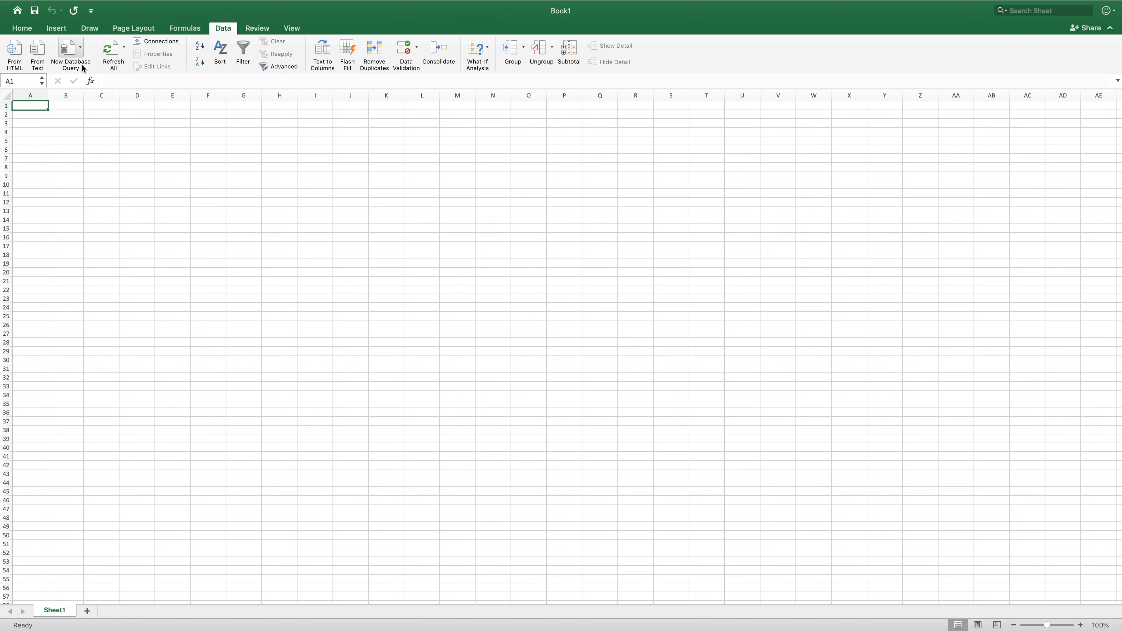
left_click(40, 51)
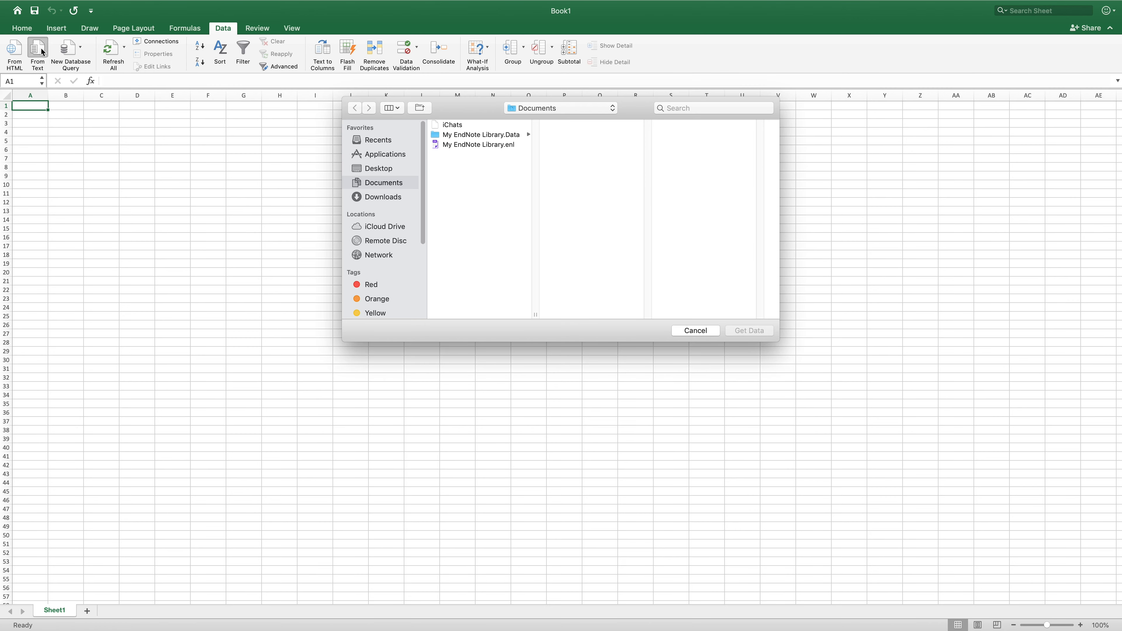
left_click(386, 198)
left_click(471, 128)
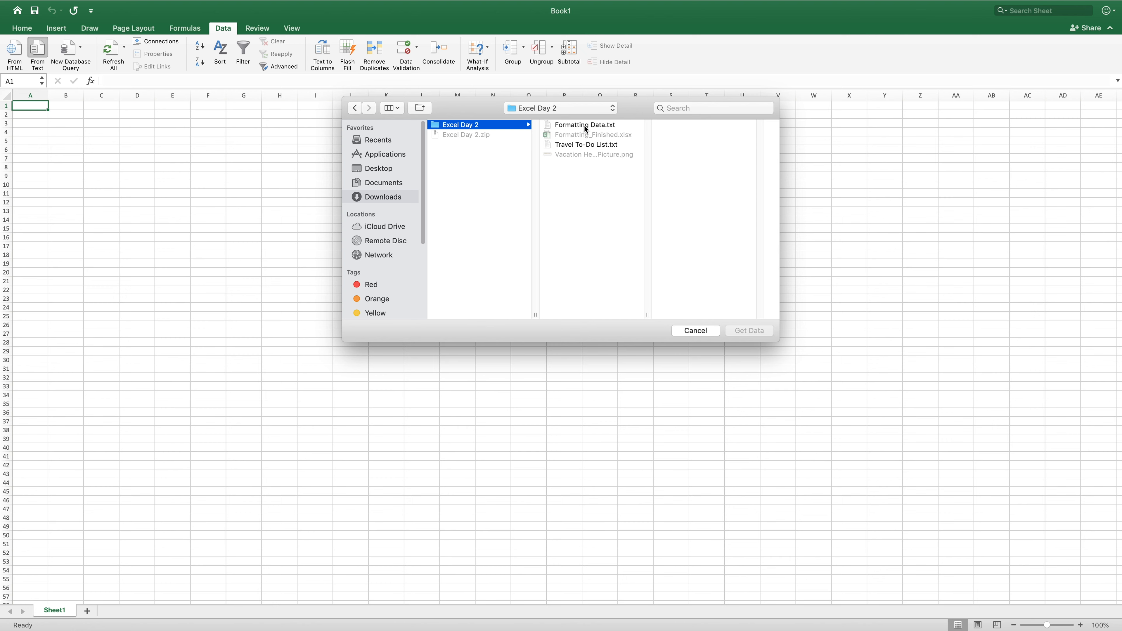
left_click(610, 129)
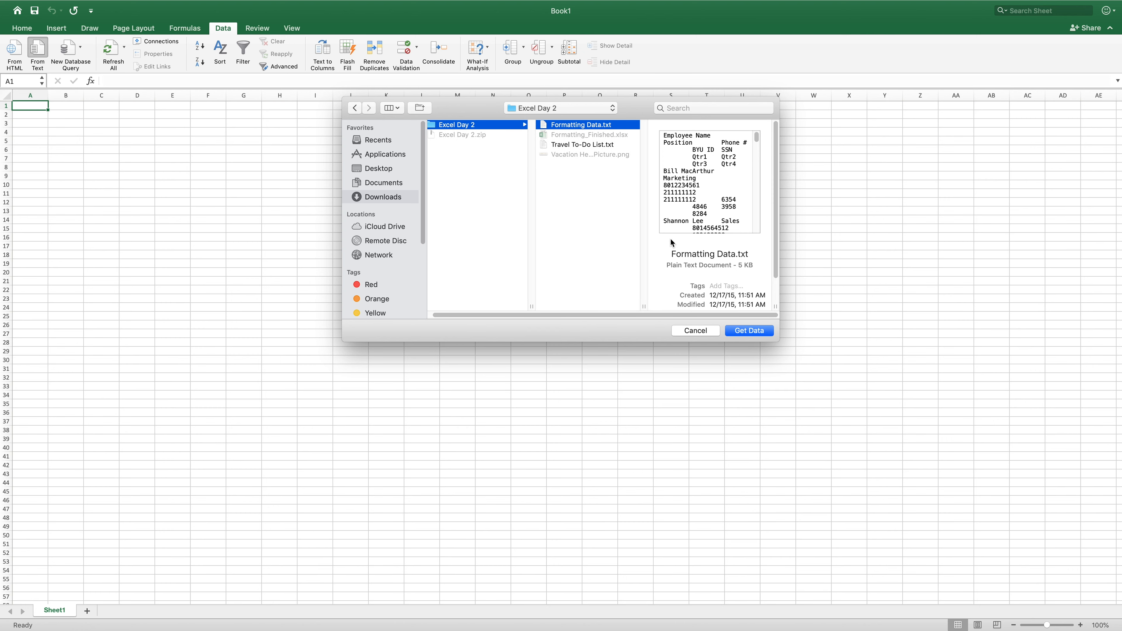
left_click(762, 331)
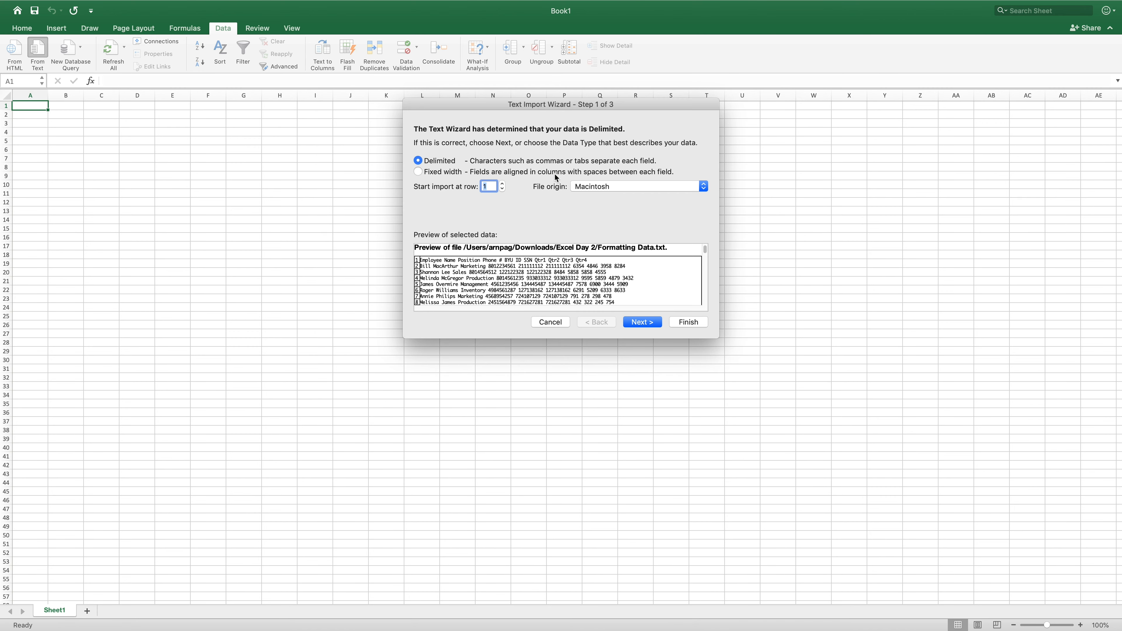
- Keep Delimited as the data type in the Text Import Wizard and continue to the delimiter settings
left_click_drag(498, 106, 456, 143)
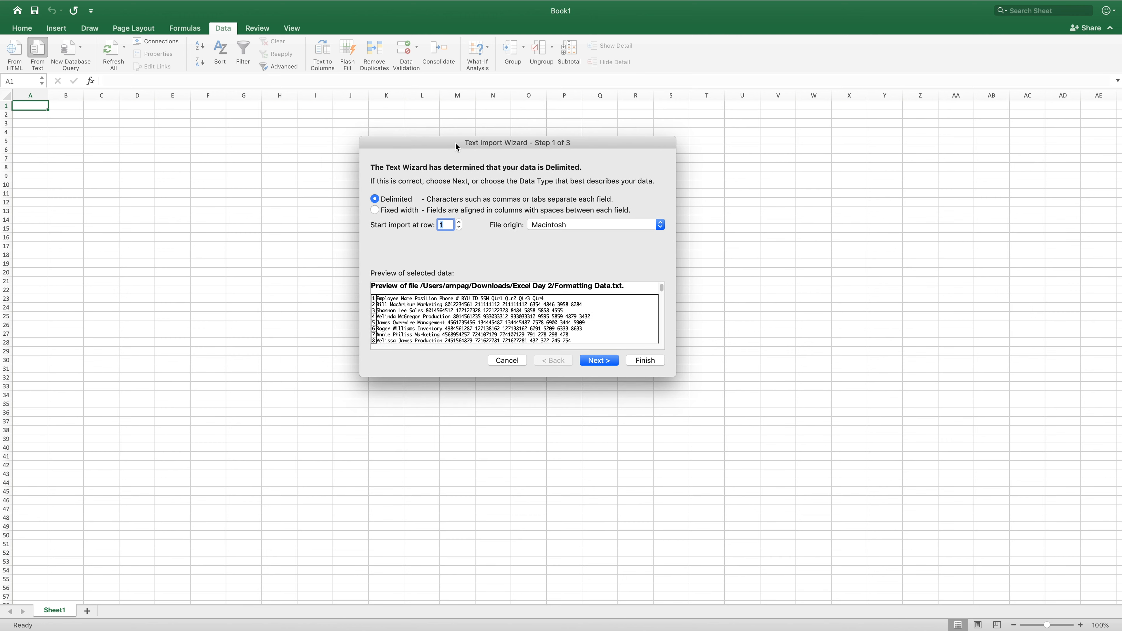
left_click_drag(456, 143, 456, 143)
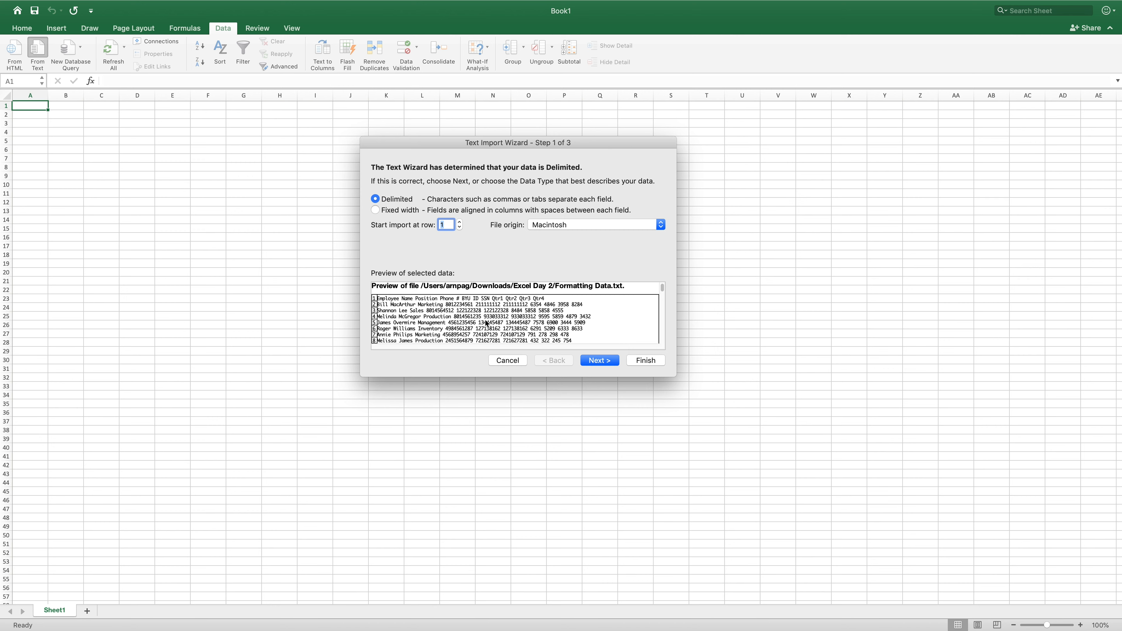
left_click(603, 362)
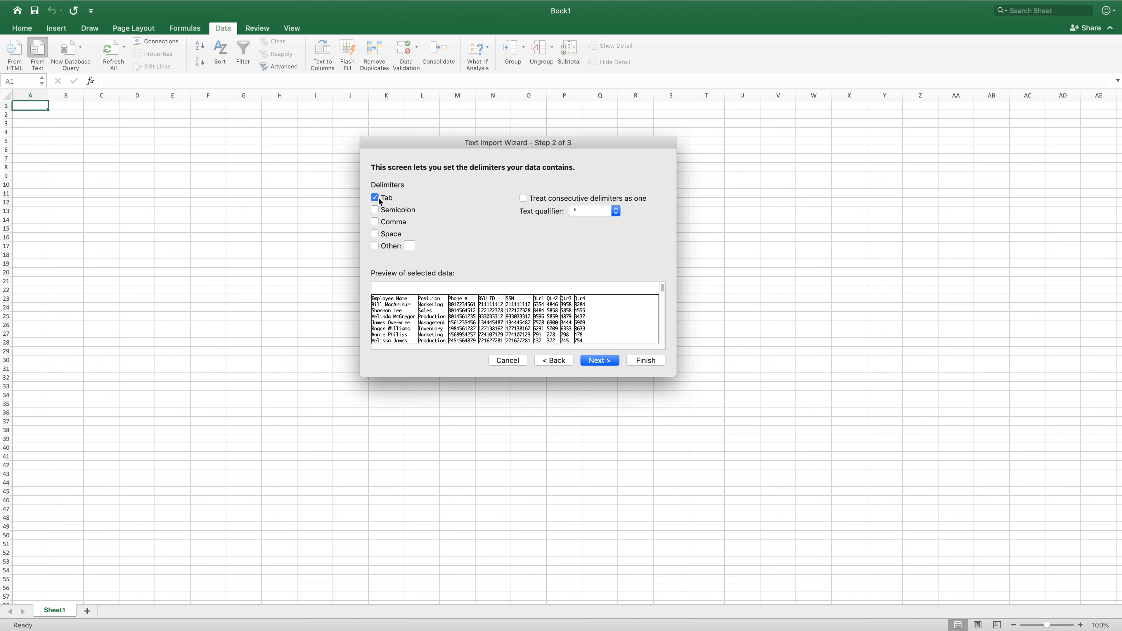
- Try adding Space as a delimiter, revert to Tab only, and continue to the column format step
left_click(375, 234)
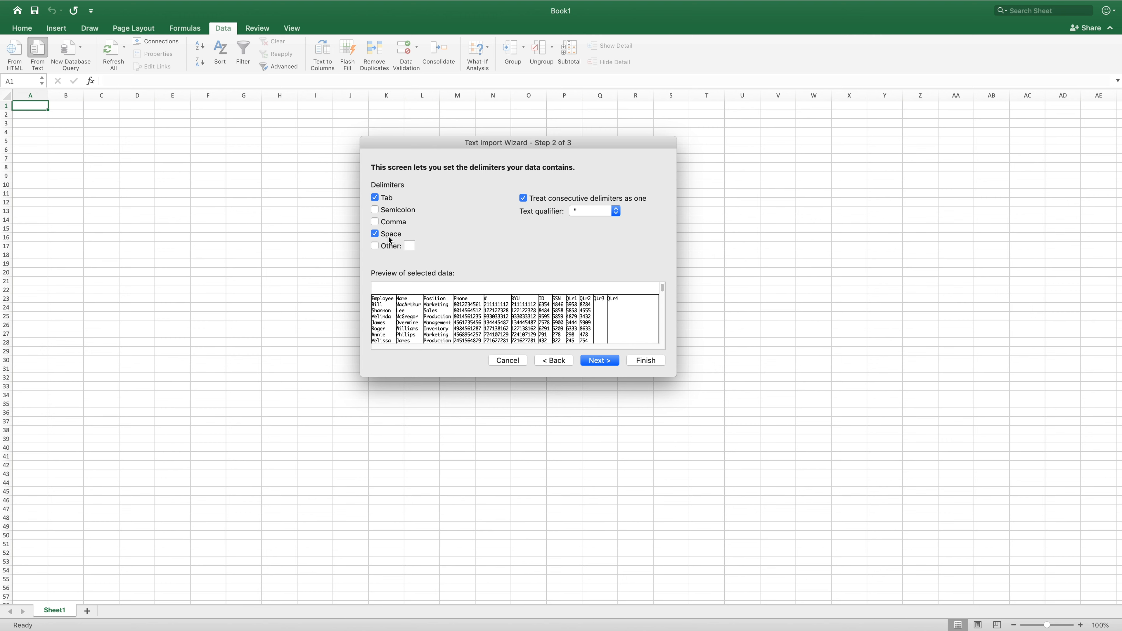
left_click(375, 234)
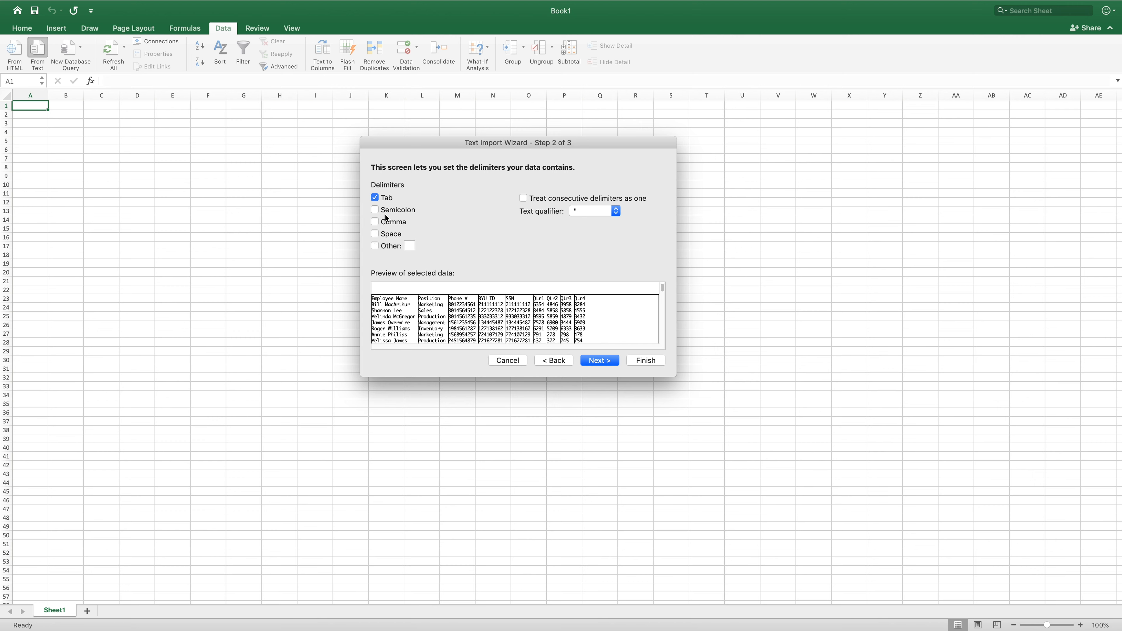
left_click(605, 360)
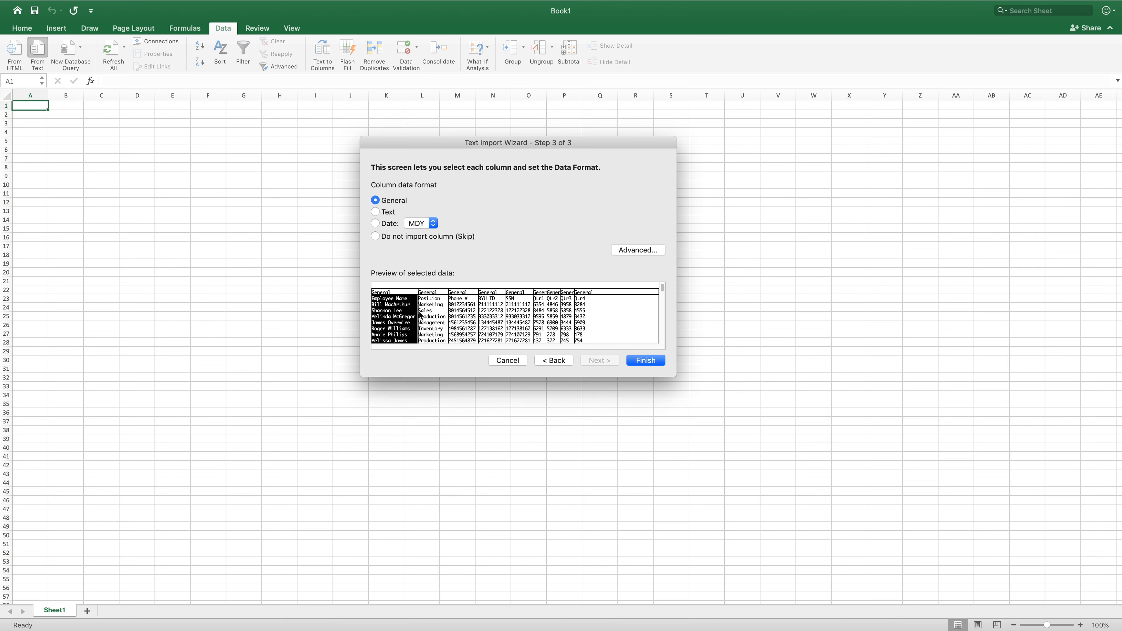
- Leave every column's format as General, finish the wizard, and place the data on the existing sheet at $A$1
left_click(438, 323)
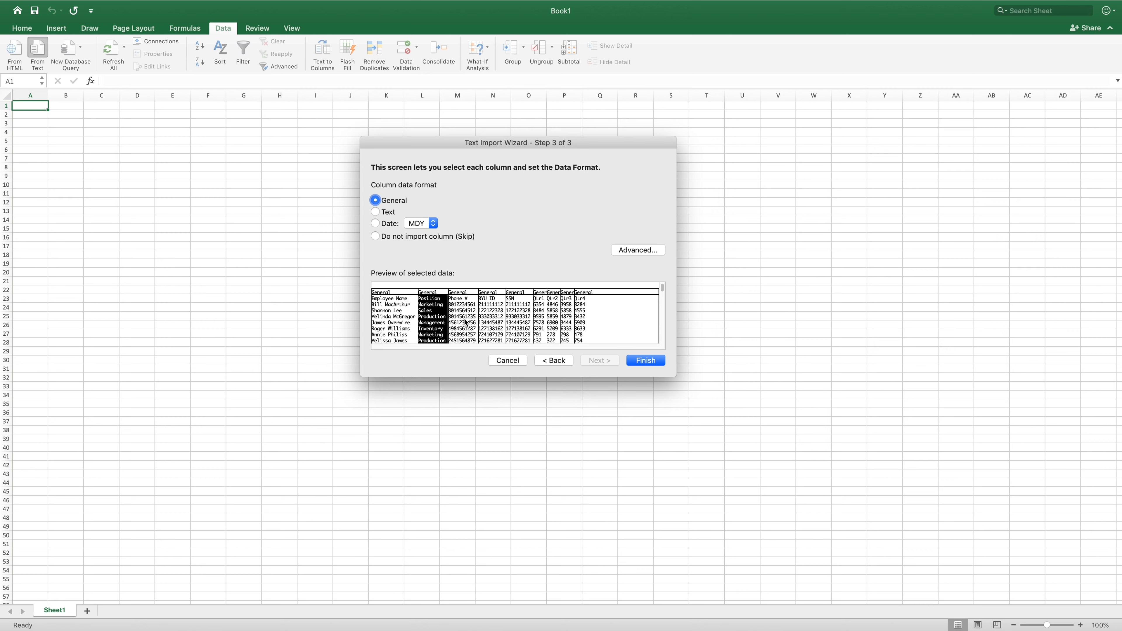
left_click(465, 325)
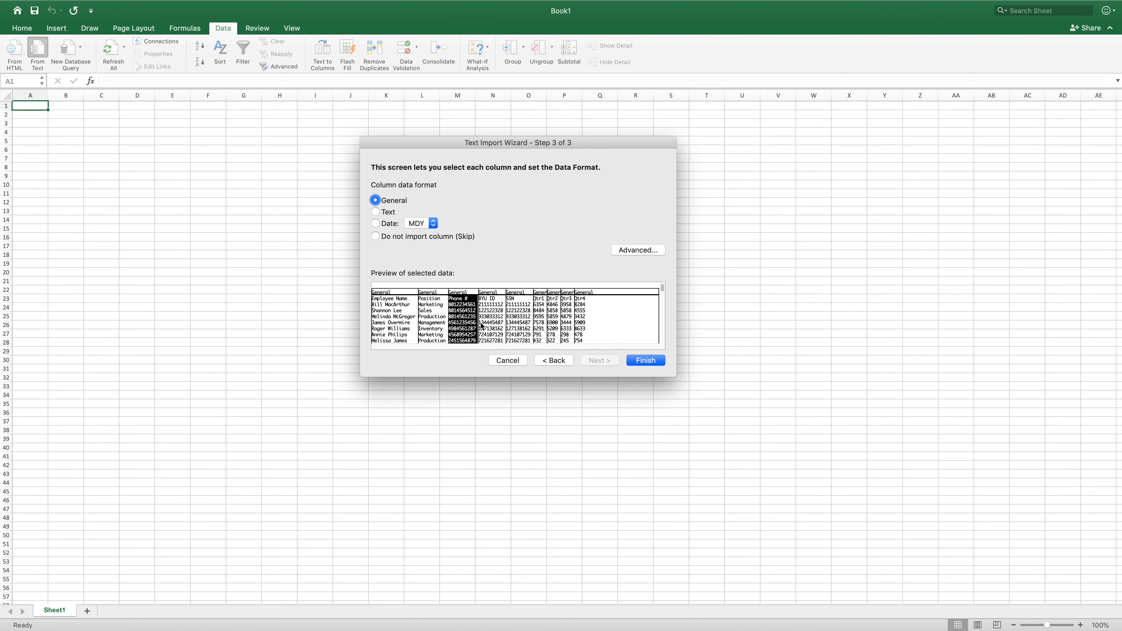
left_click(497, 326)
left_click(526, 325)
left_click(541, 325)
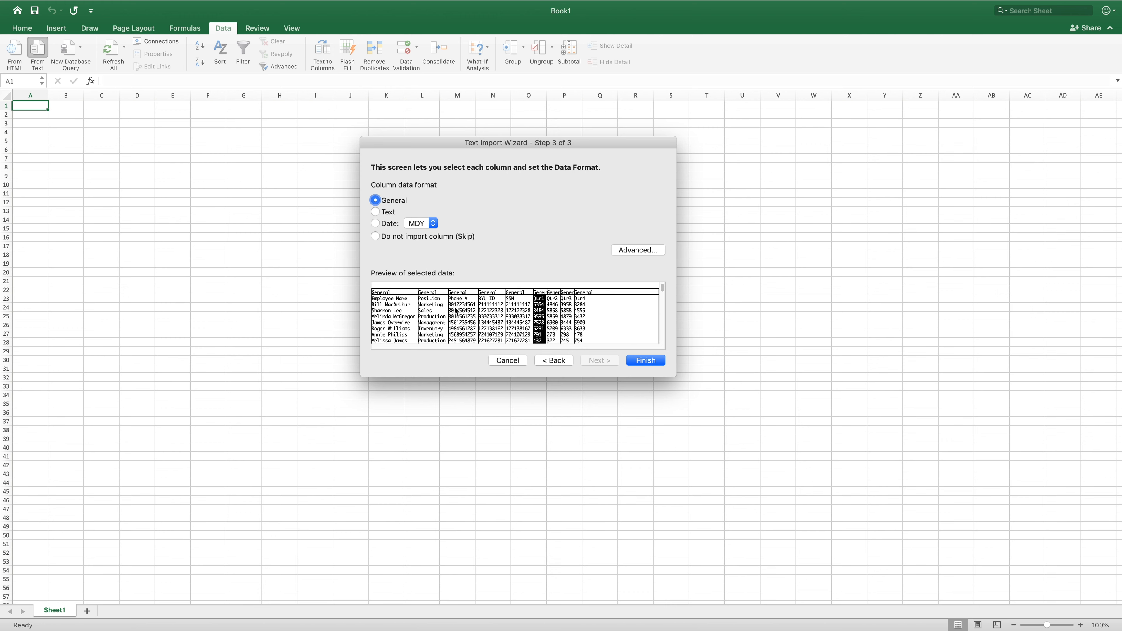
left_click(394, 314)
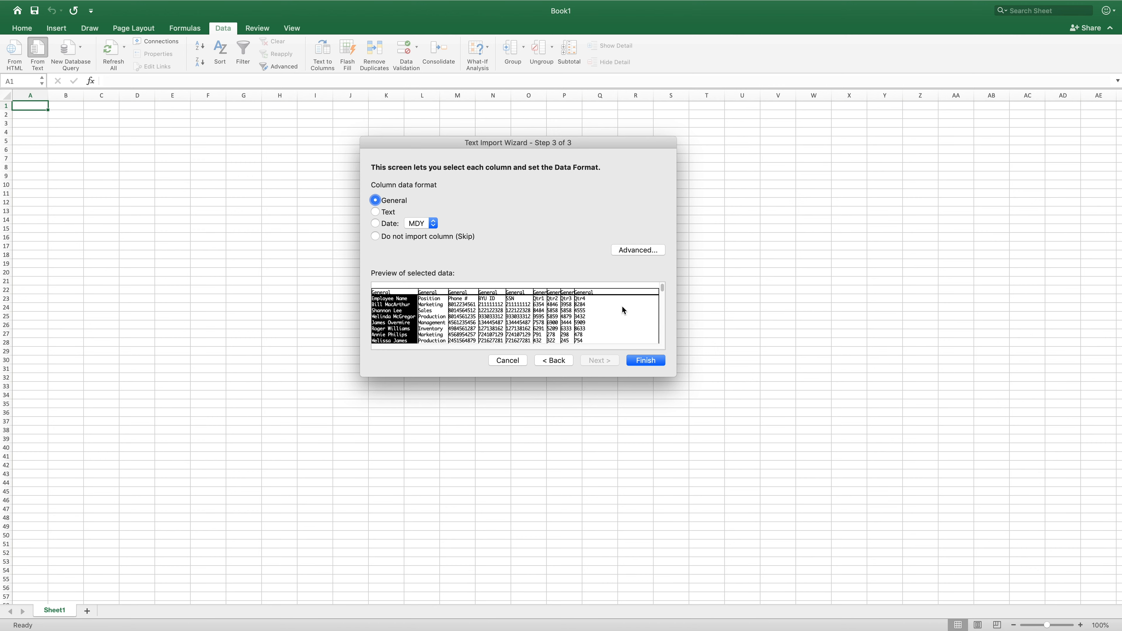
left_click(645, 360)
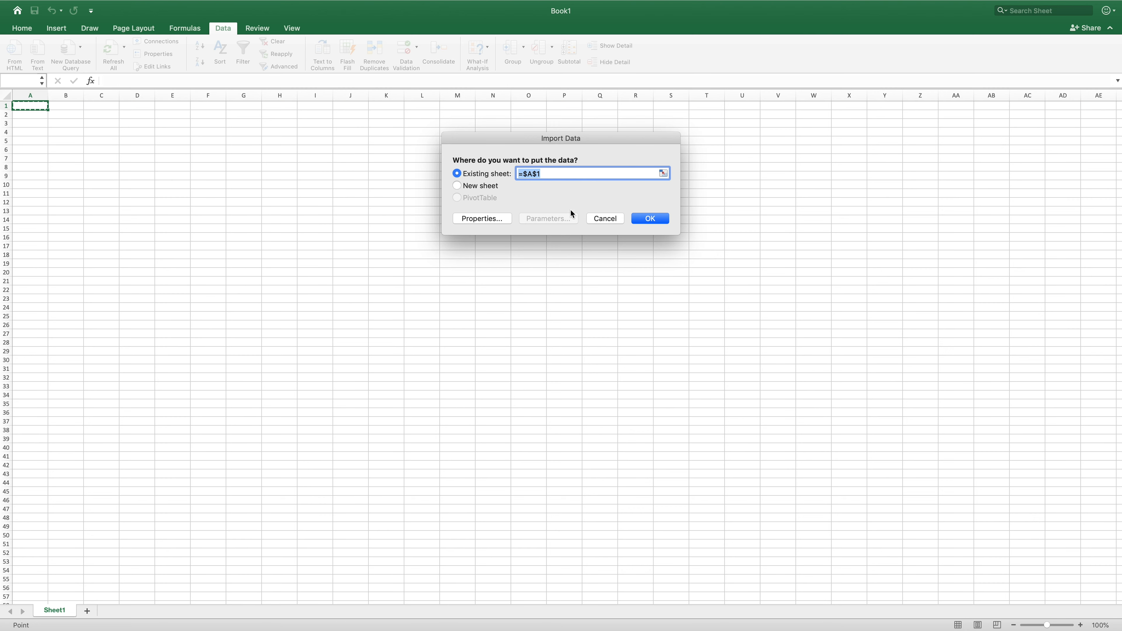
left_click(652, 220)
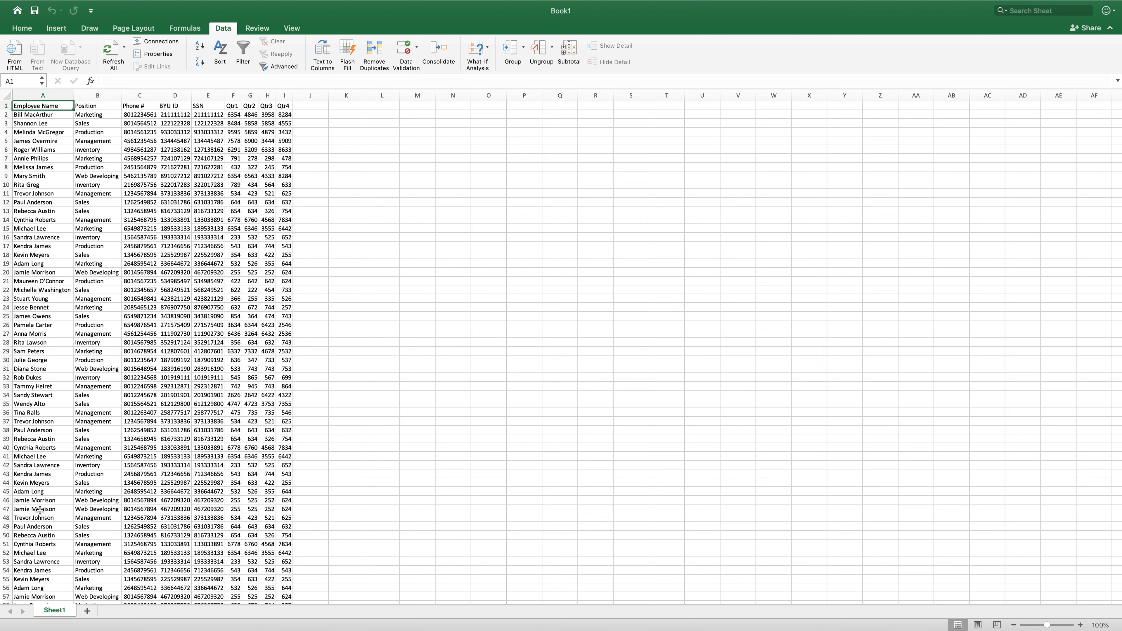
- Examine the imported employee list for repeated rows
left_click_drag(25, 502, 281, 508)
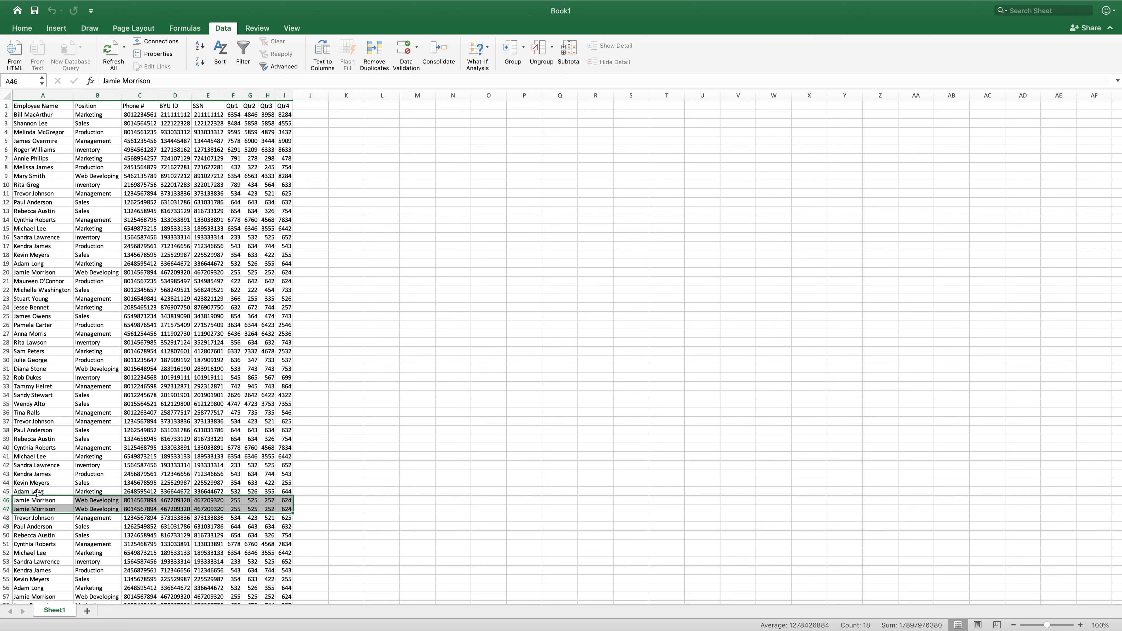
left_click(50, 342)
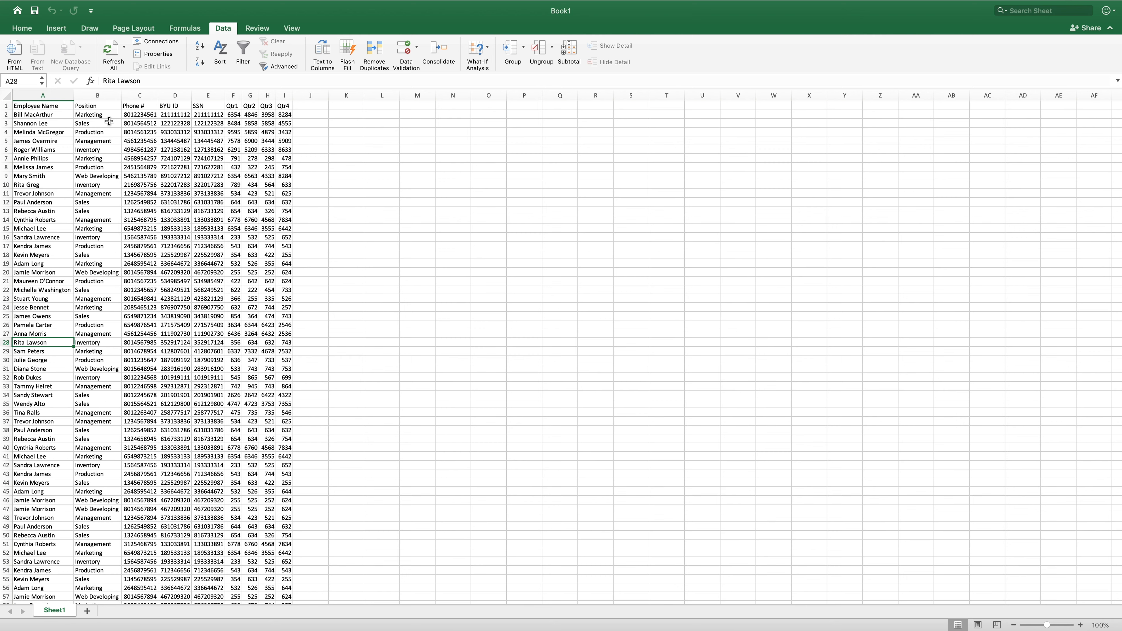
left_click(29, 106)
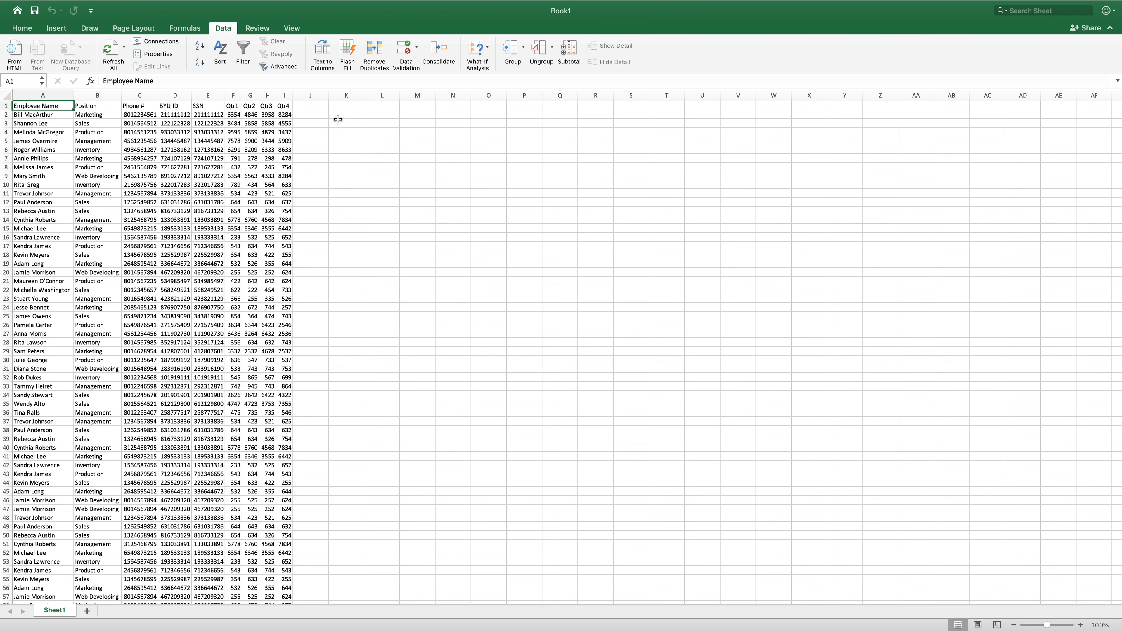
- Select the whole employee data range and remove duplicate rows, comparing all columns with the list treated as having headers
key("super+shift+Right")
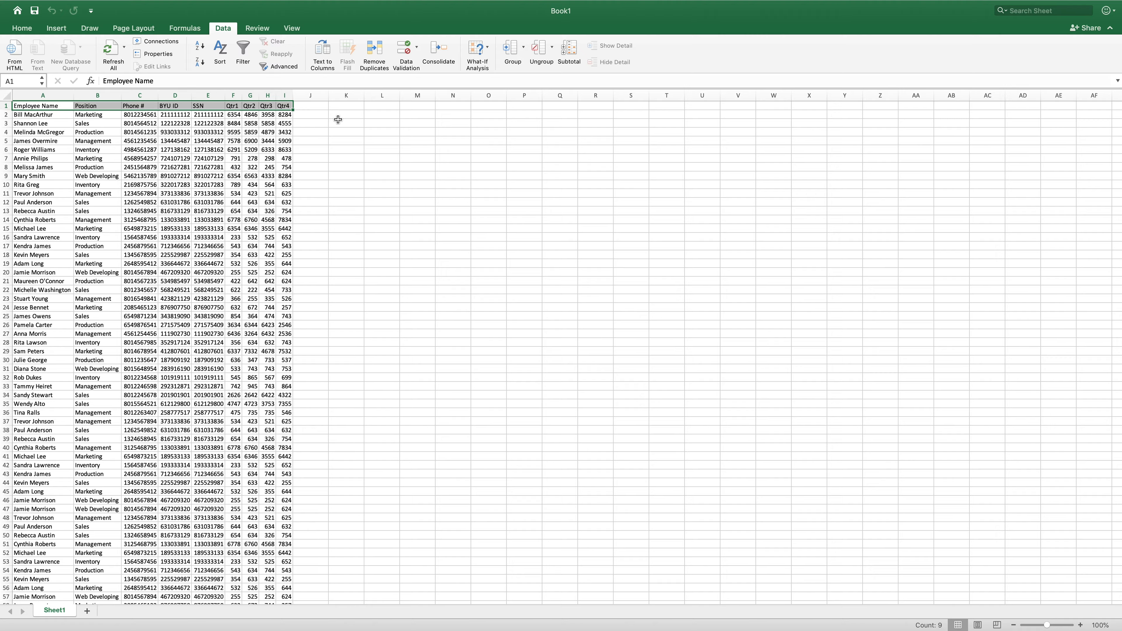
key("super+shift+Down")
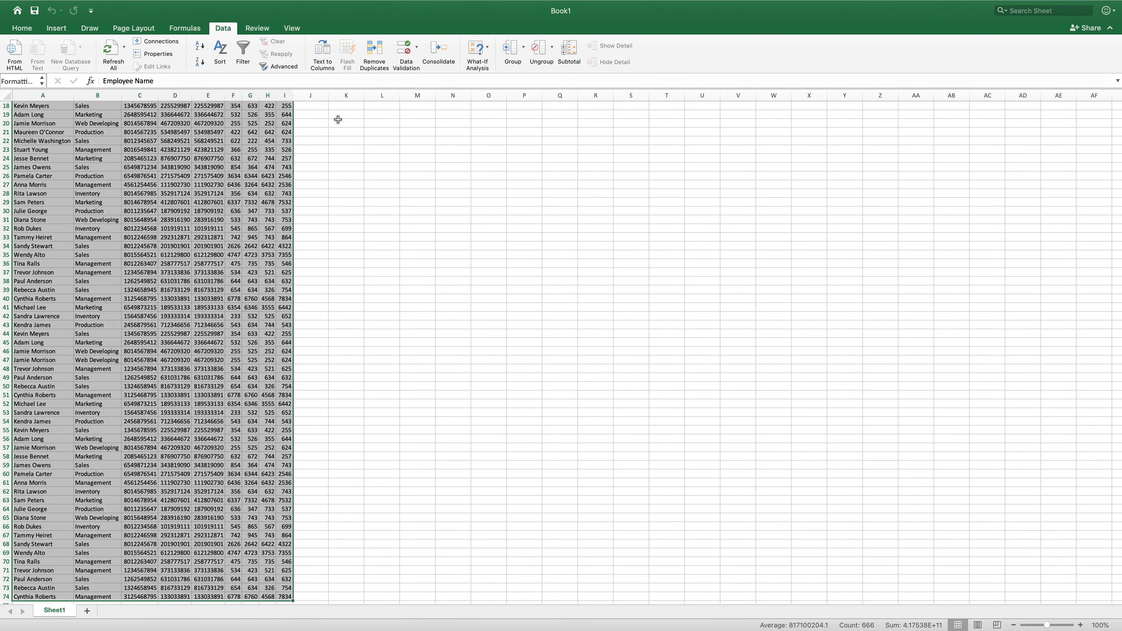
scroll(340, 333, "down", 5)
scroll(340, 333, "up", 10)
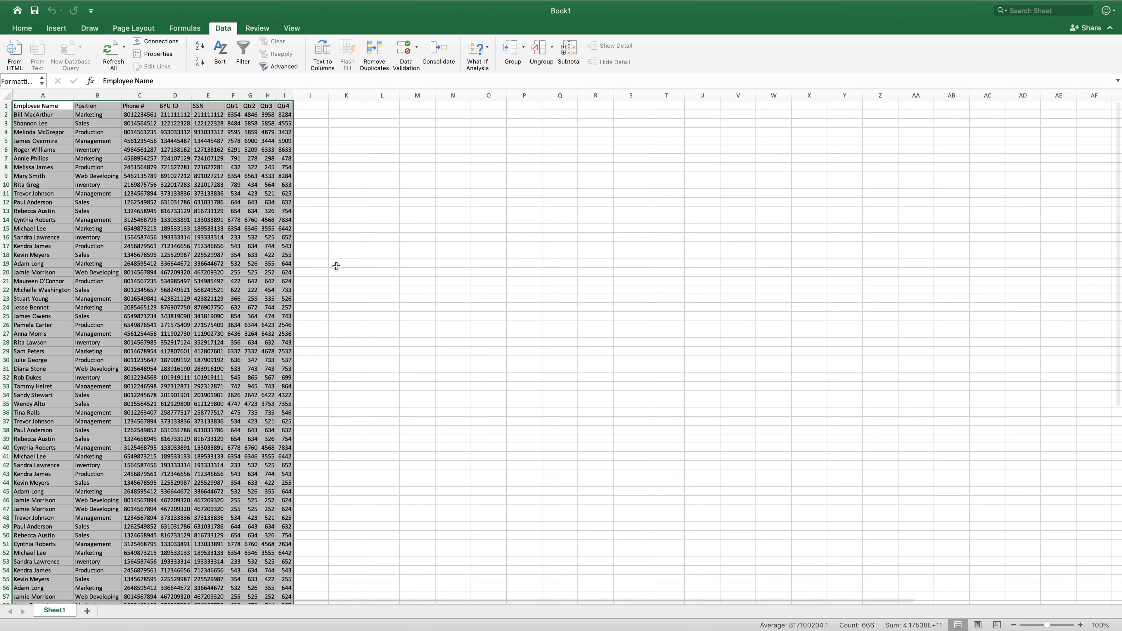
left_click(381, 56)
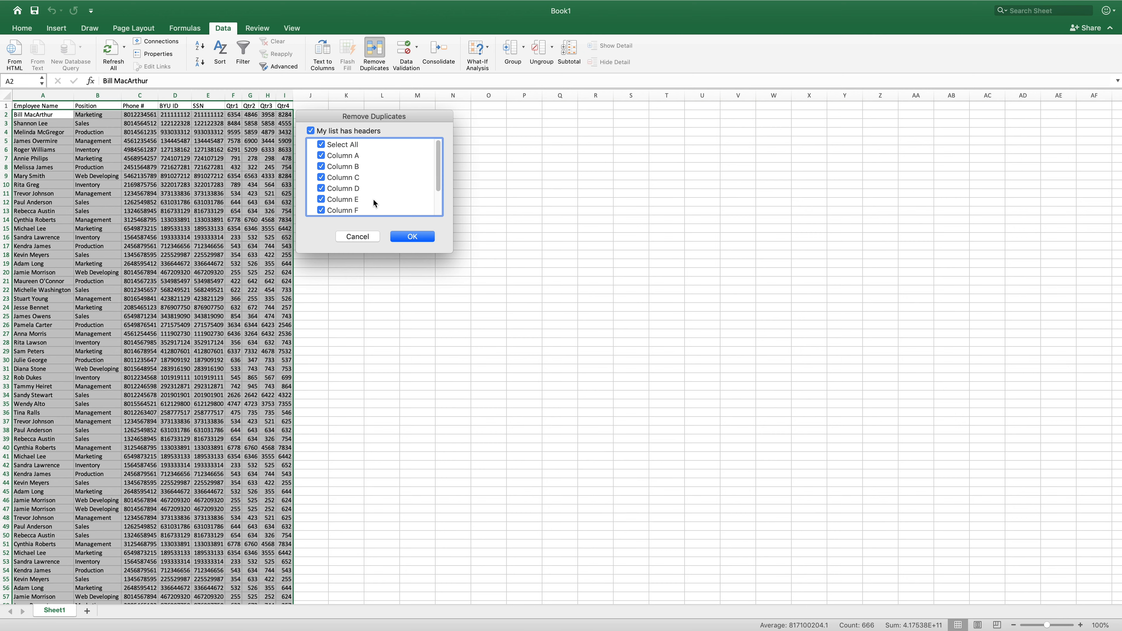
left_click_drag(435, 162, 435, 186)
left_click(414, 237)
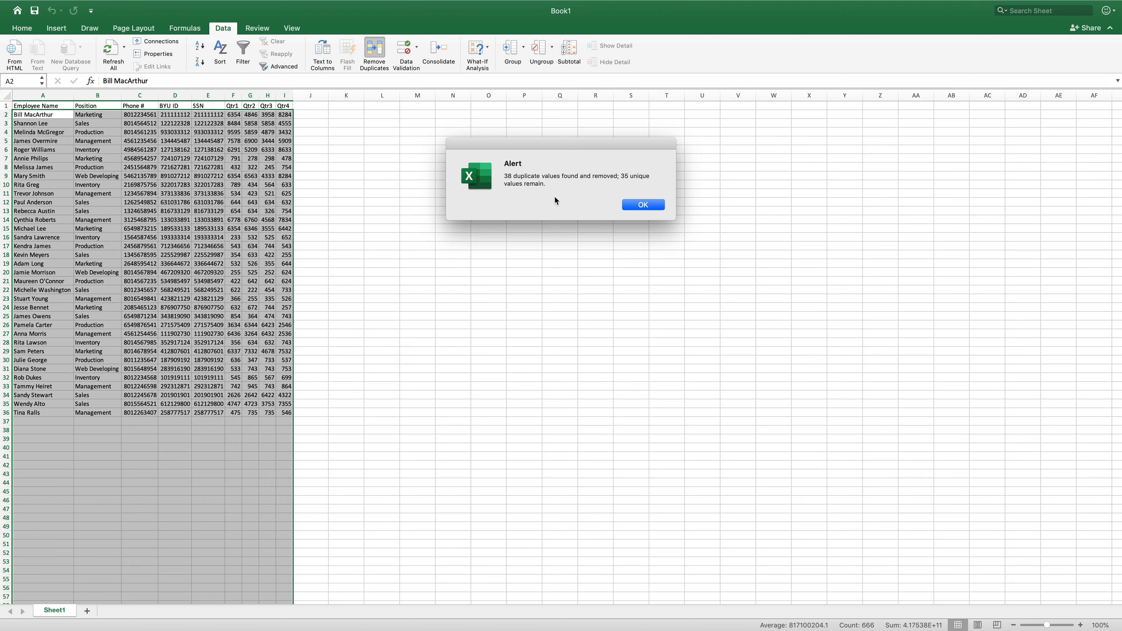
left_click(652, 206)
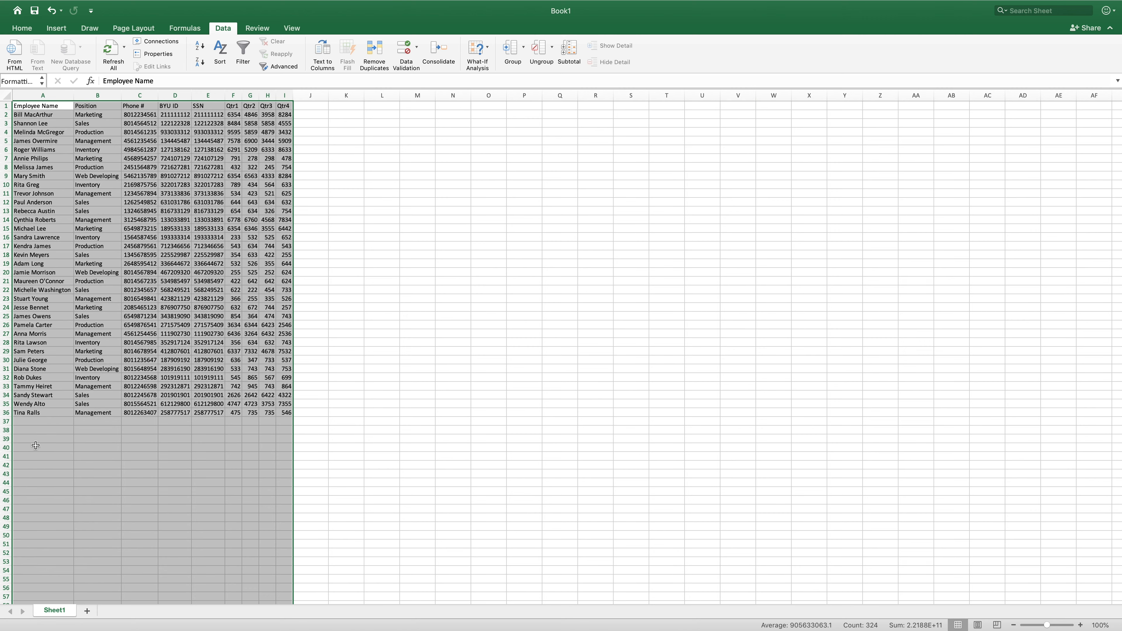
left_click(56, 446)
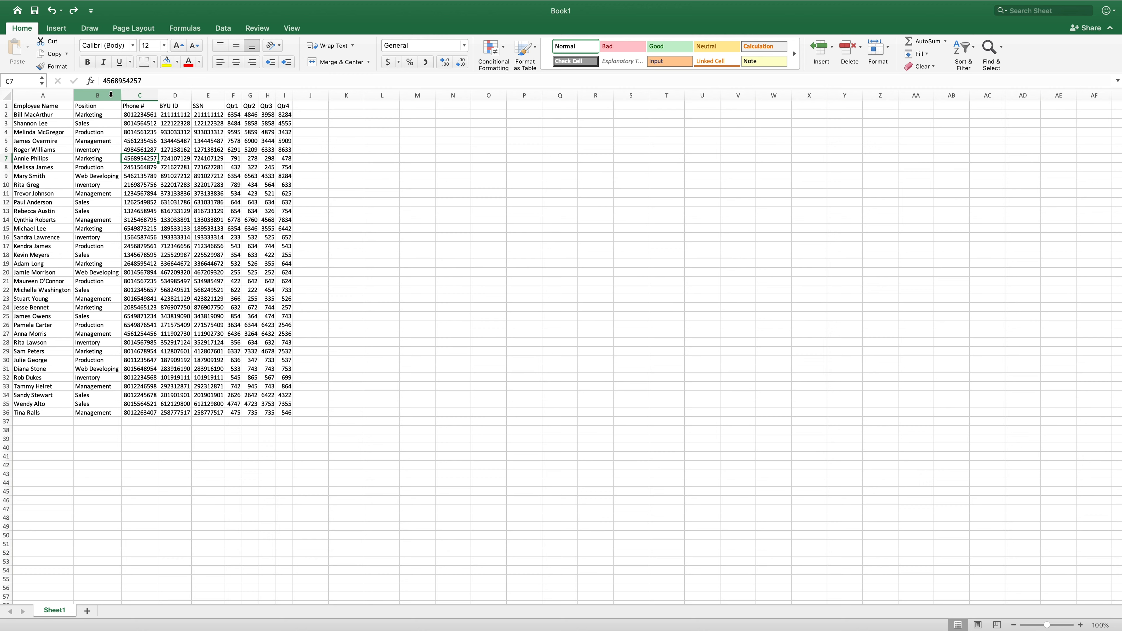
- Insert two empty columns to the right of the Employee Name column
left_click(102, 95)
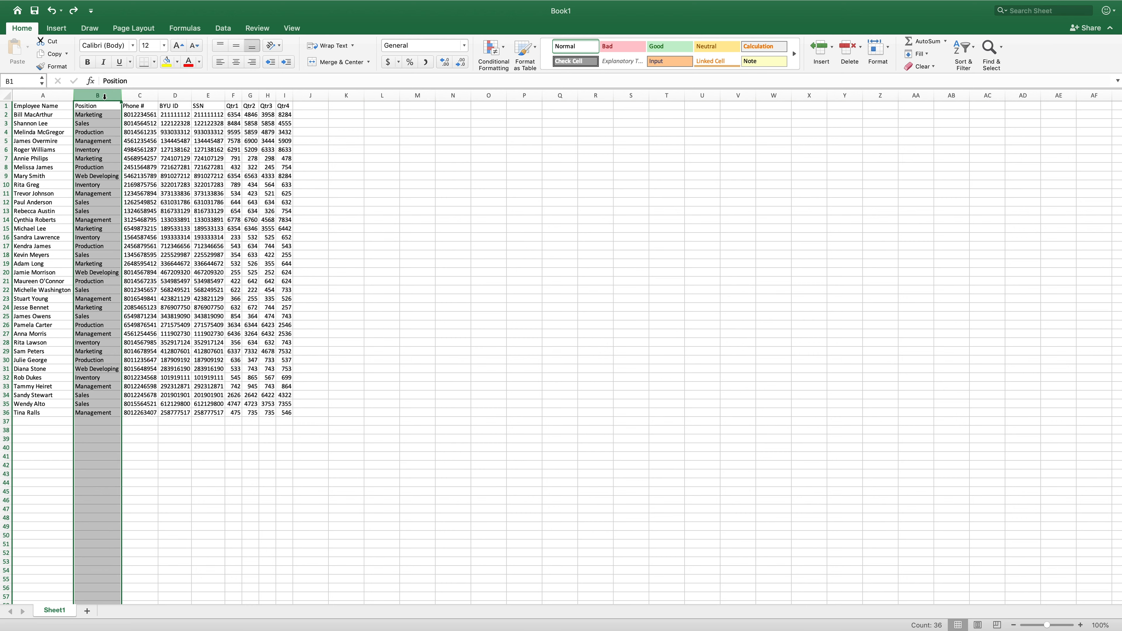
left_click(25, 28)
left_click(23, 29)
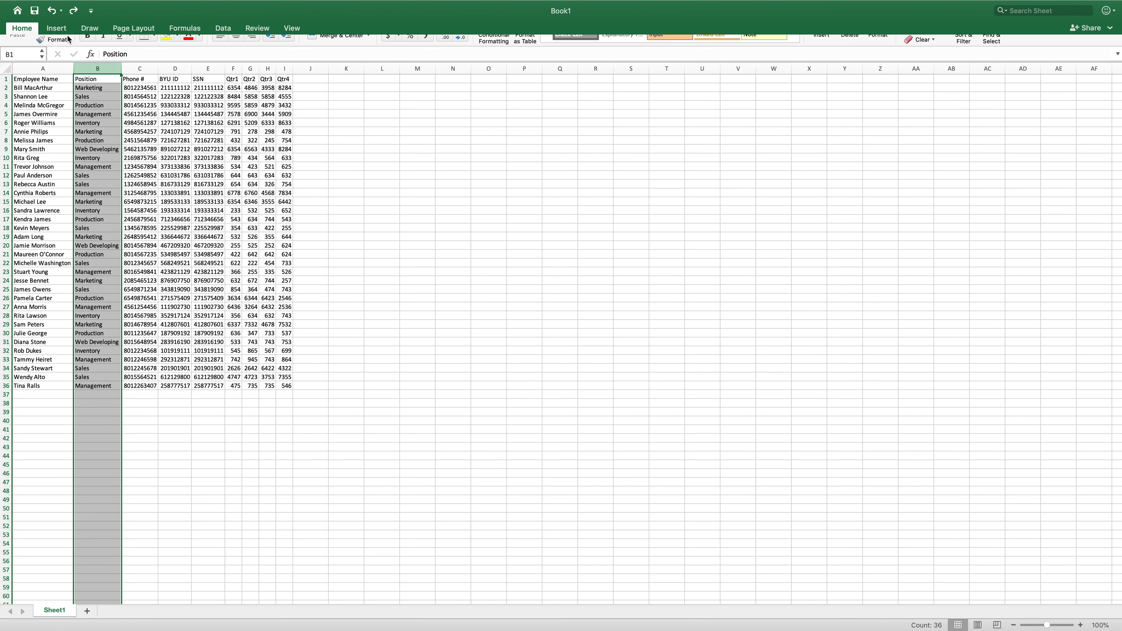
left_click(832, 49)
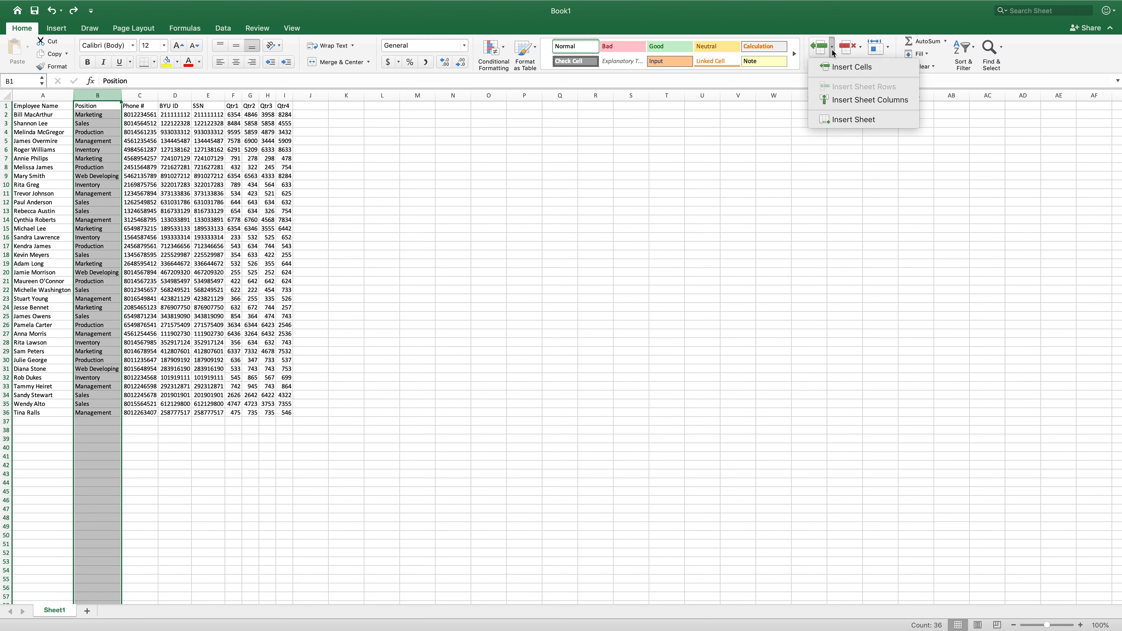
left_click(898, 100)
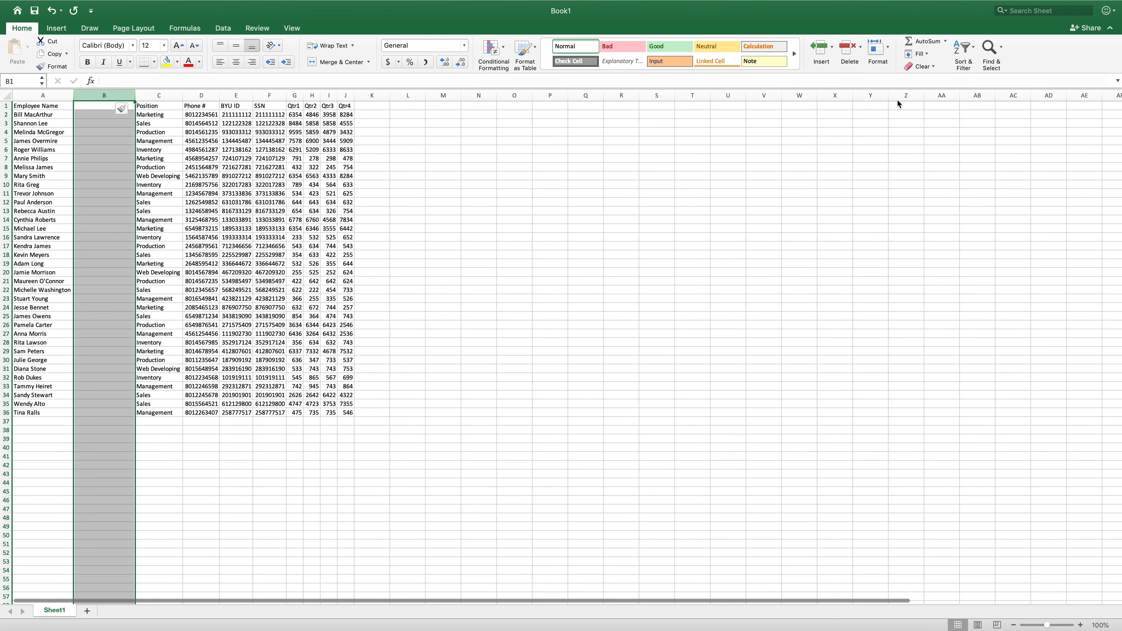
left_click(832, 50)
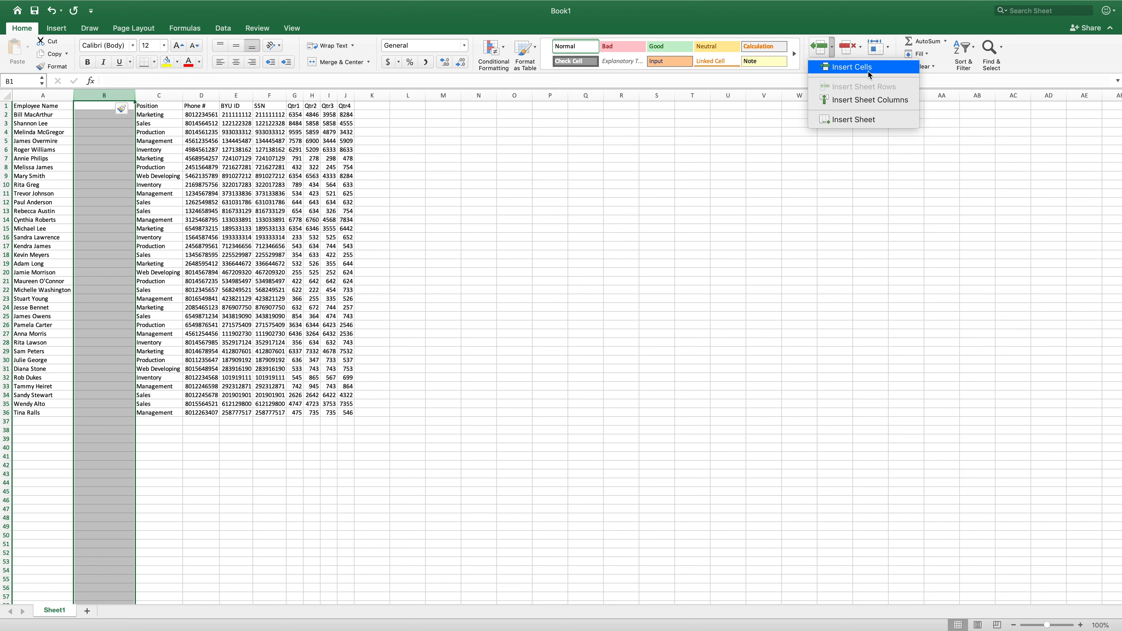
left_click(888, 101)
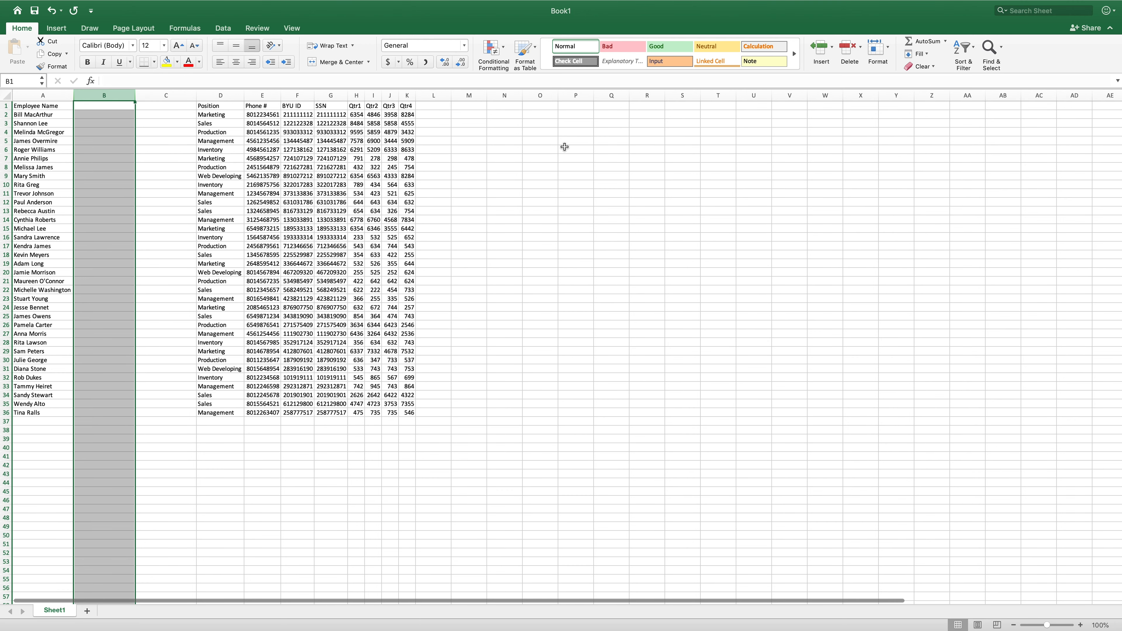
- Split the employee names in A2:A36 into separate columns with Text to Columns, using Space as the delimiter
left_click(460, 191)
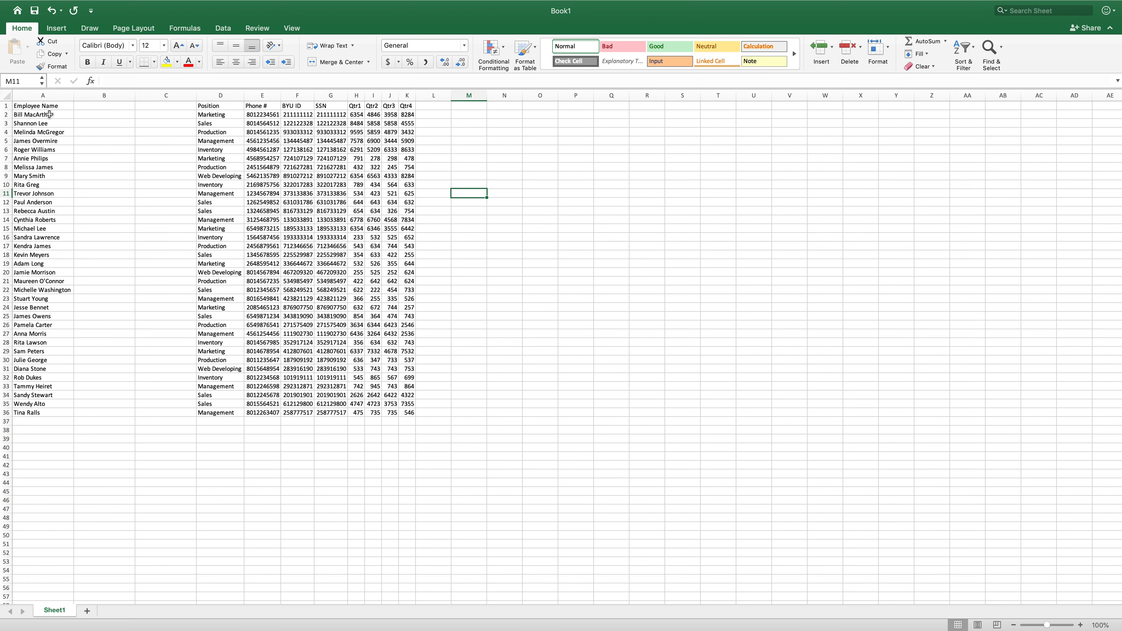
left_click_drag(55, 116, 60, 415)
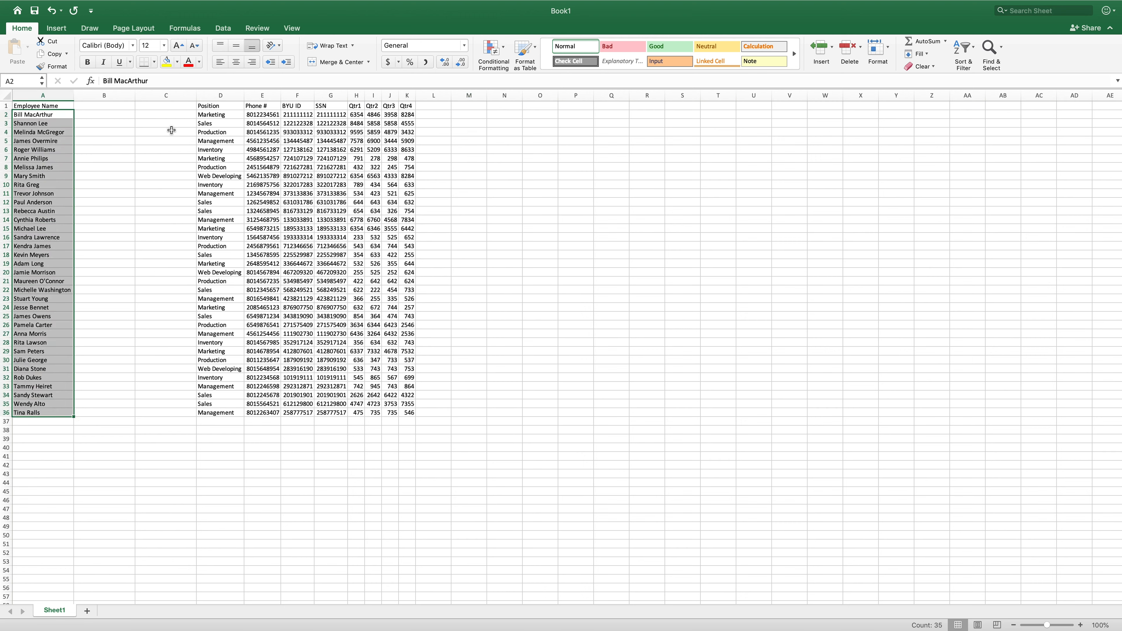
left_click(225, 31)
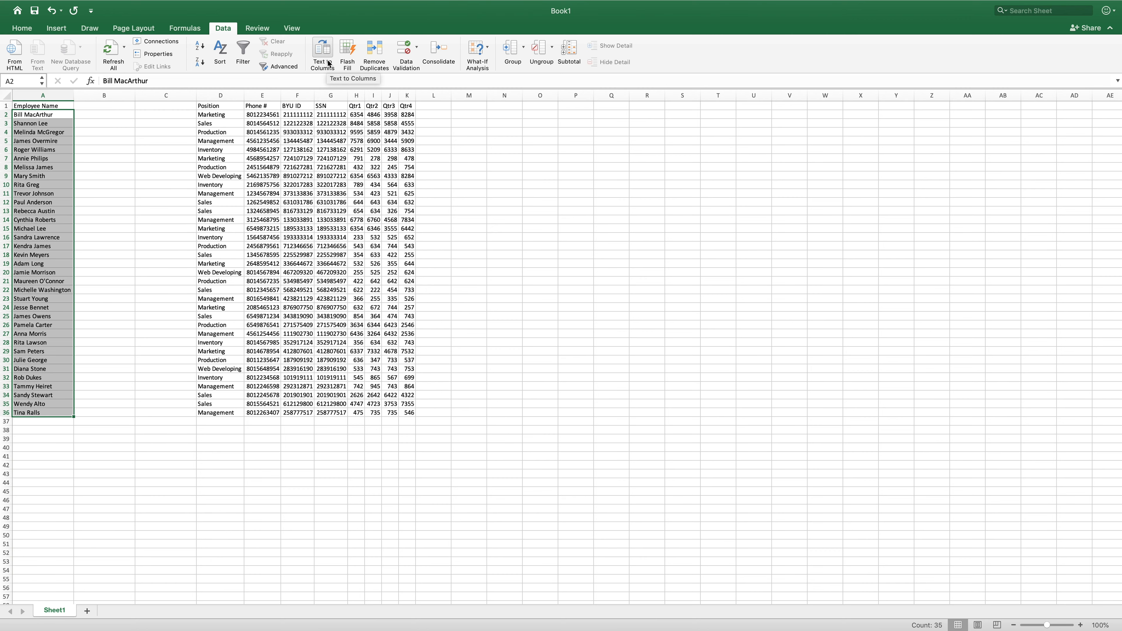
left_click(327, 51)
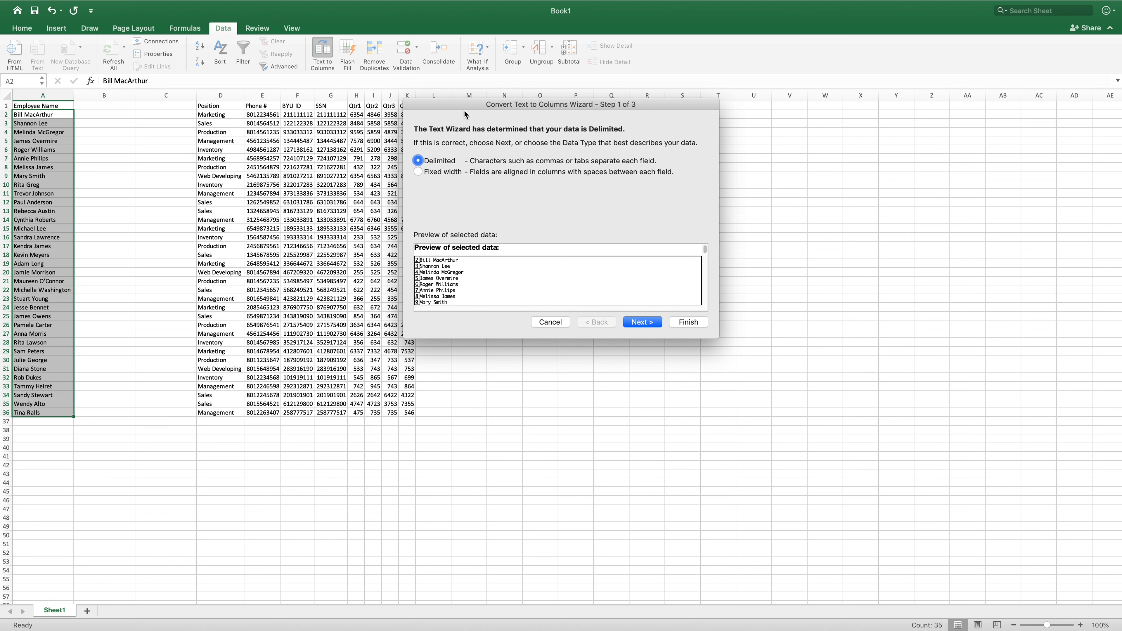
mouse_move(465, 114)
left_mouse_down()
mouse_move(451, 109)
mouse_move(473, 116)
left_mouse_up()
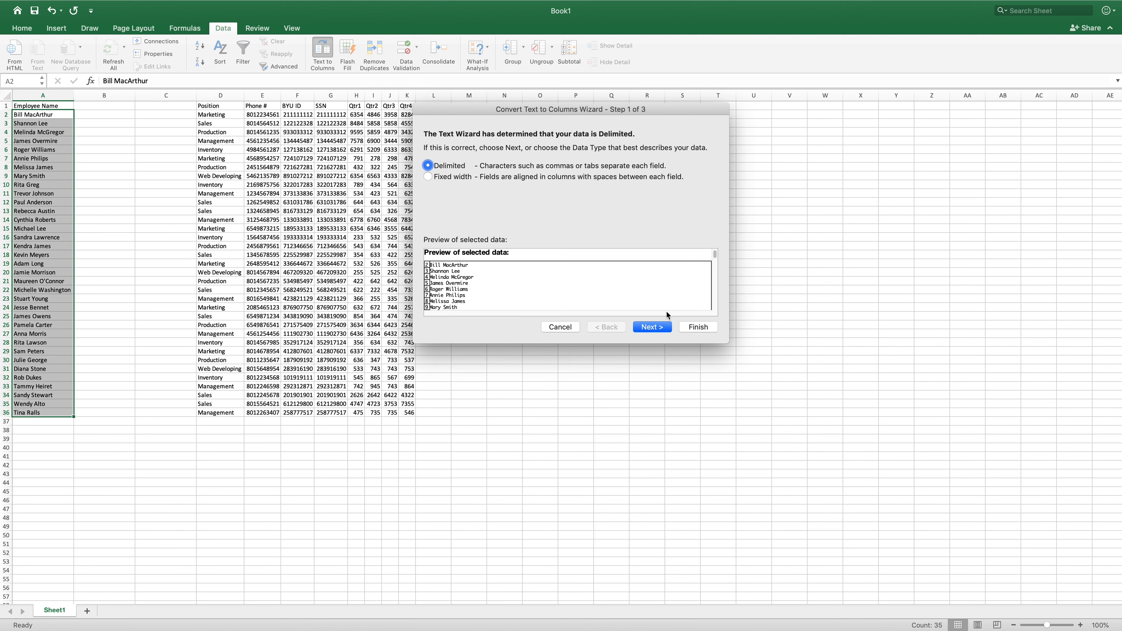
left_click(659, 327)
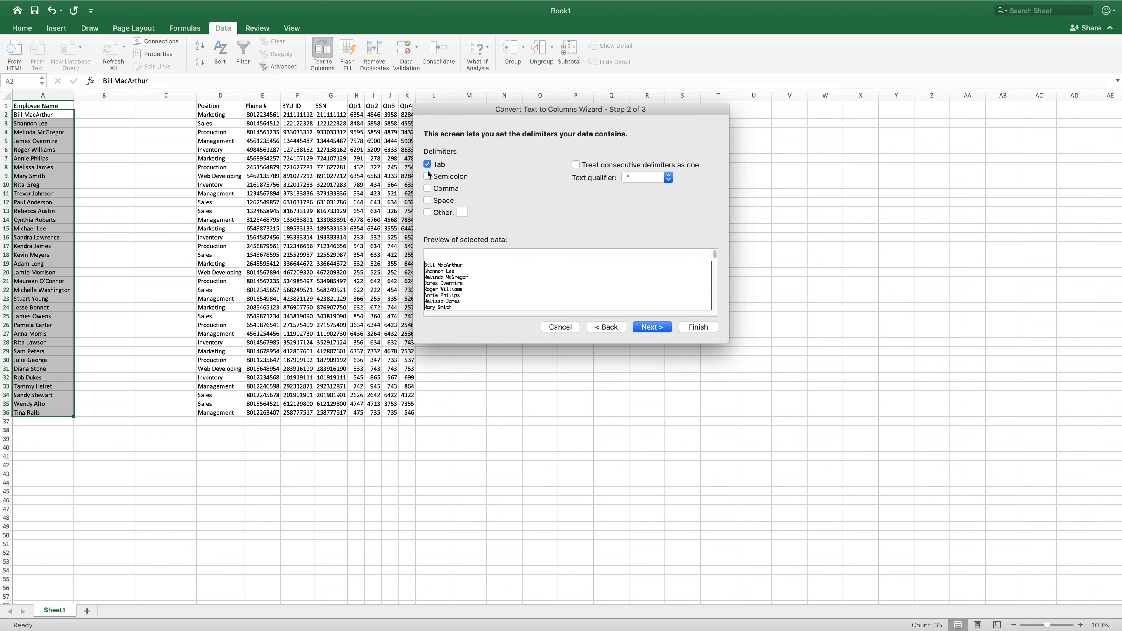
left_click(429, 201)
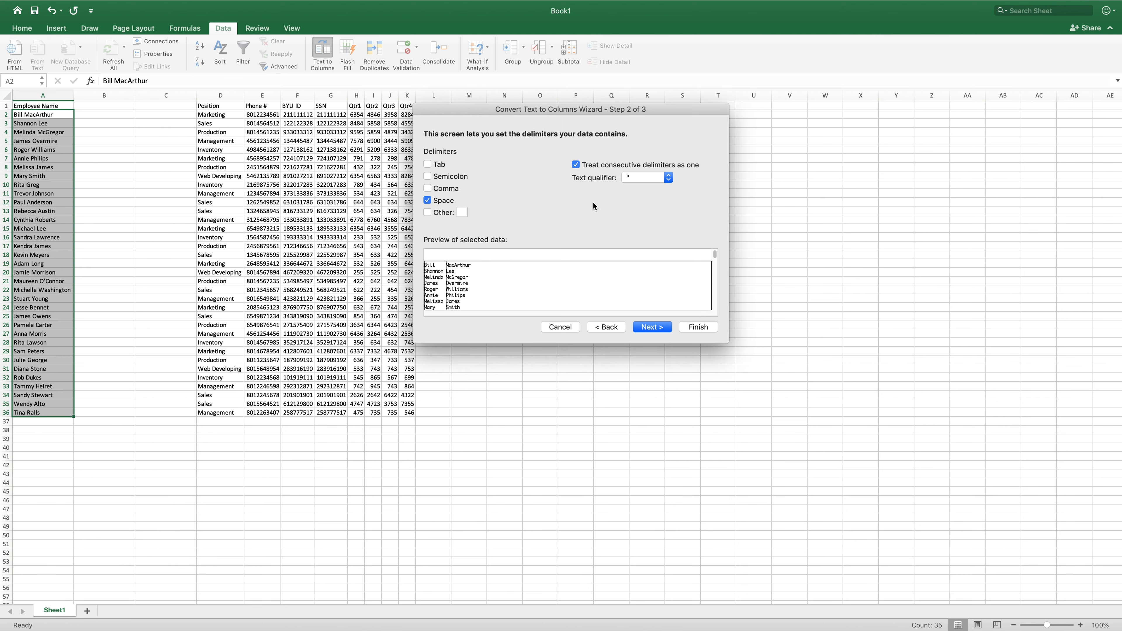
left_click(655, 328)
left_click(701, 328)
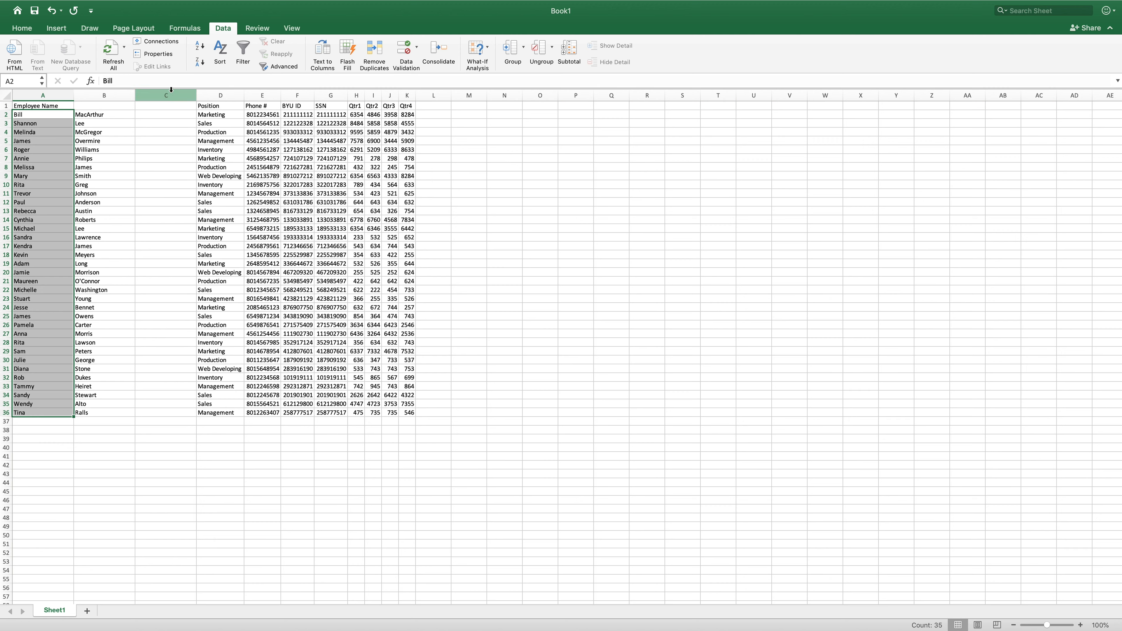
- Delete the leftover empty column C between the last names and Position
left_click(169, 192)
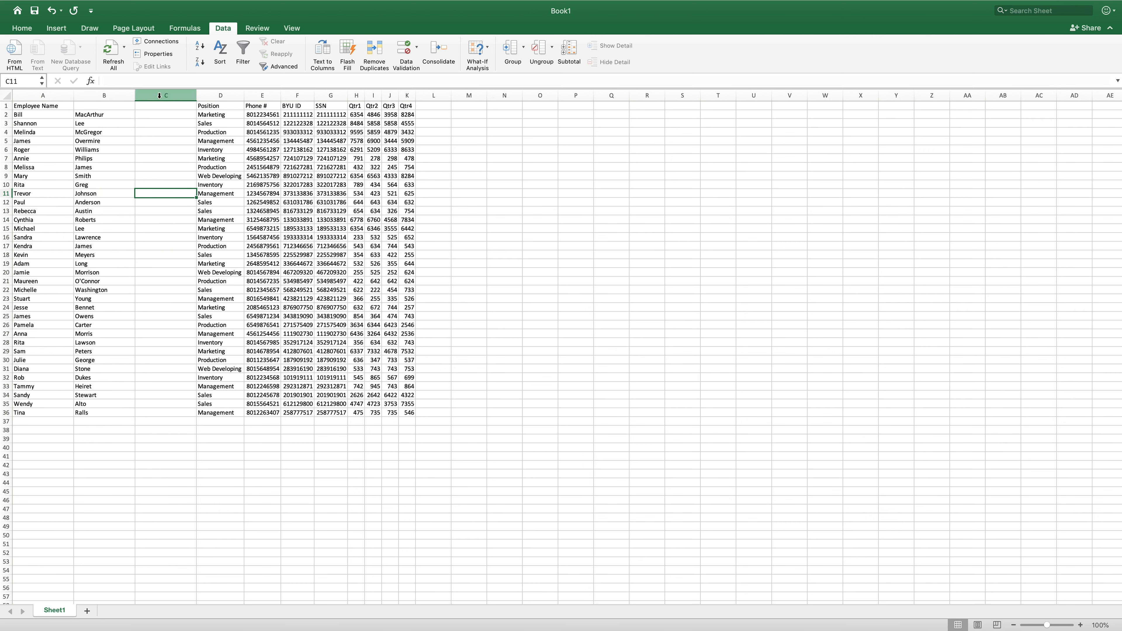
left_click(160, 95)
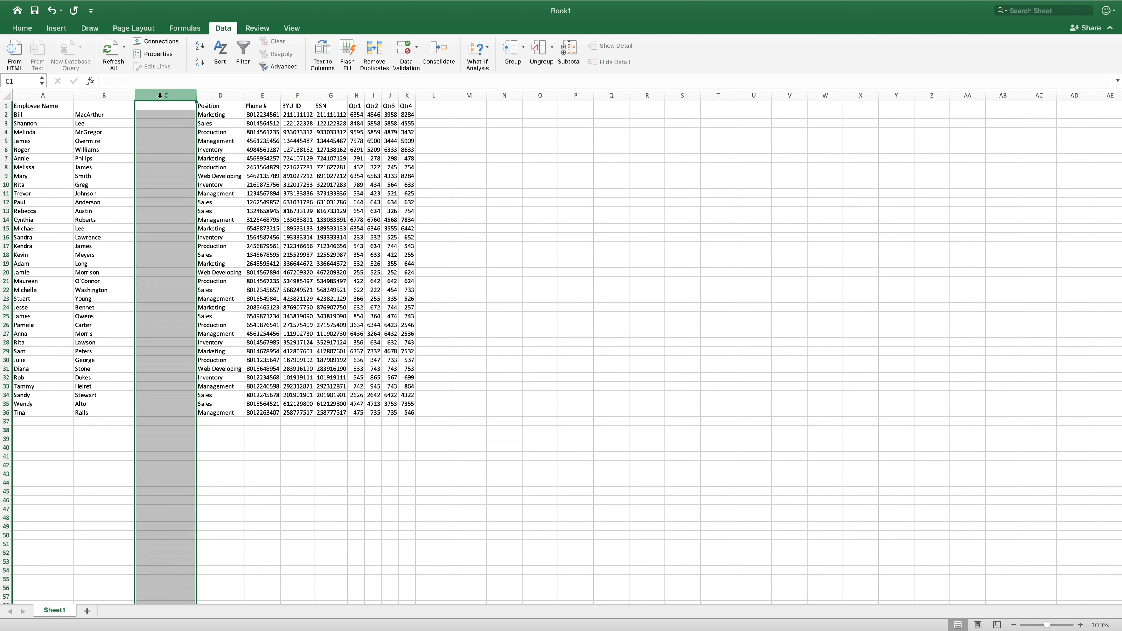
left_click(24, 28)
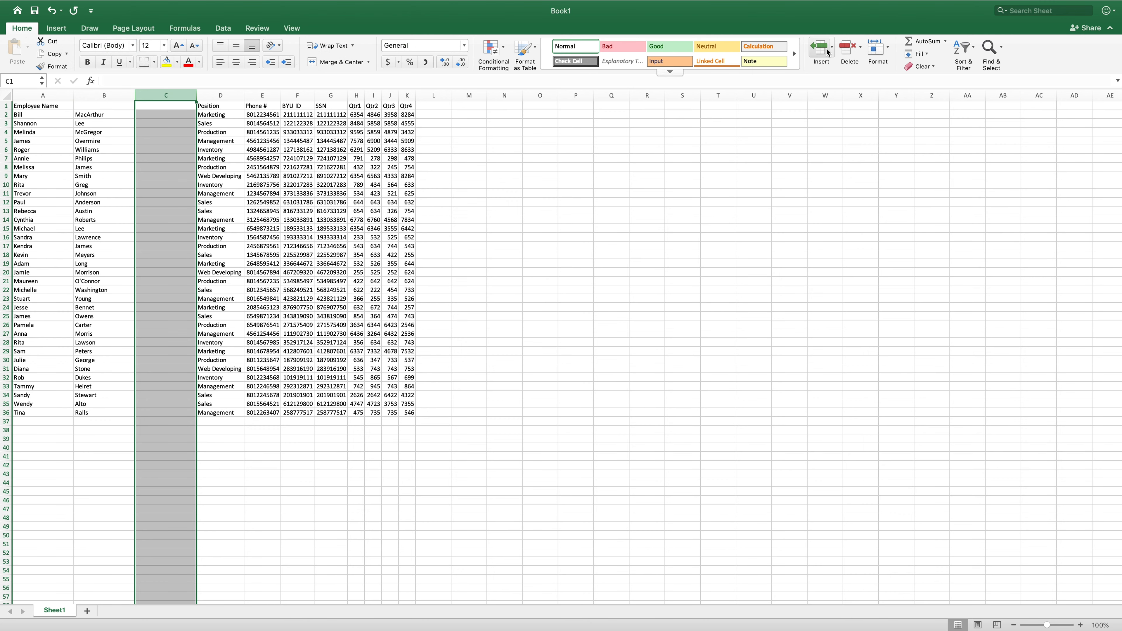
left_click(855, 52)
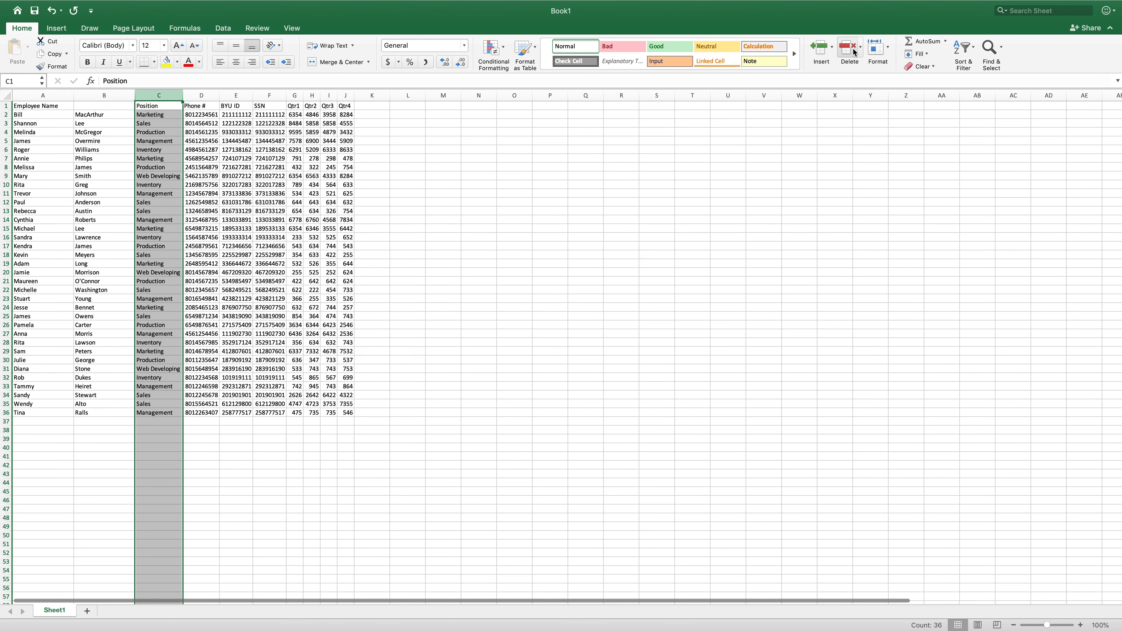
- Replace the A1 header with First Name and enter Last Name as the B1 header
left_click(204, 159)
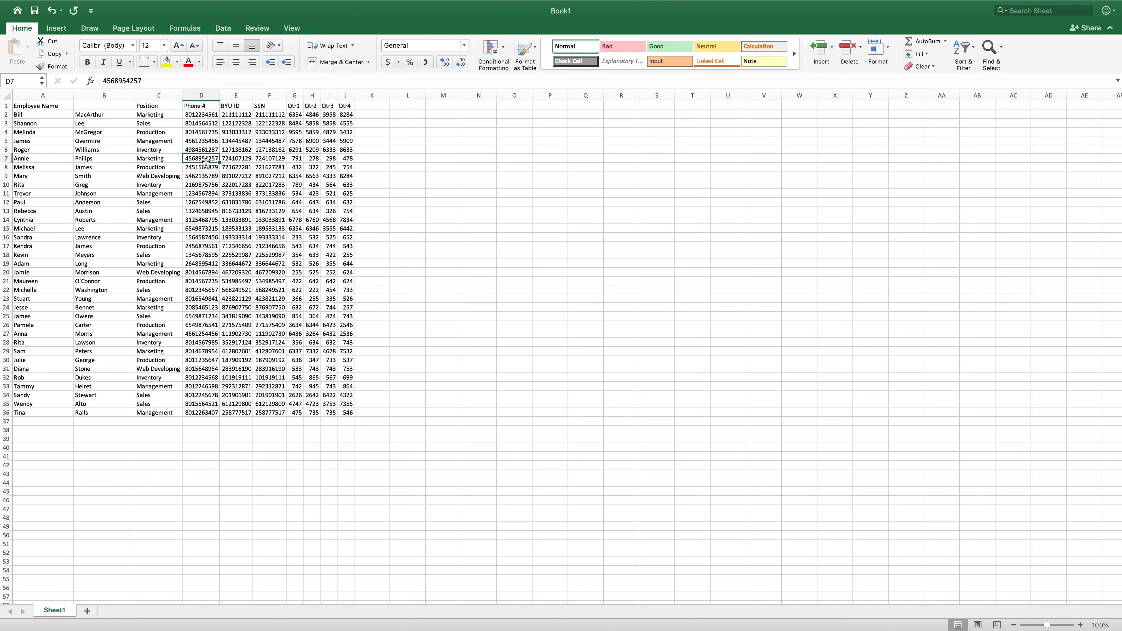
left_click(58, 106)
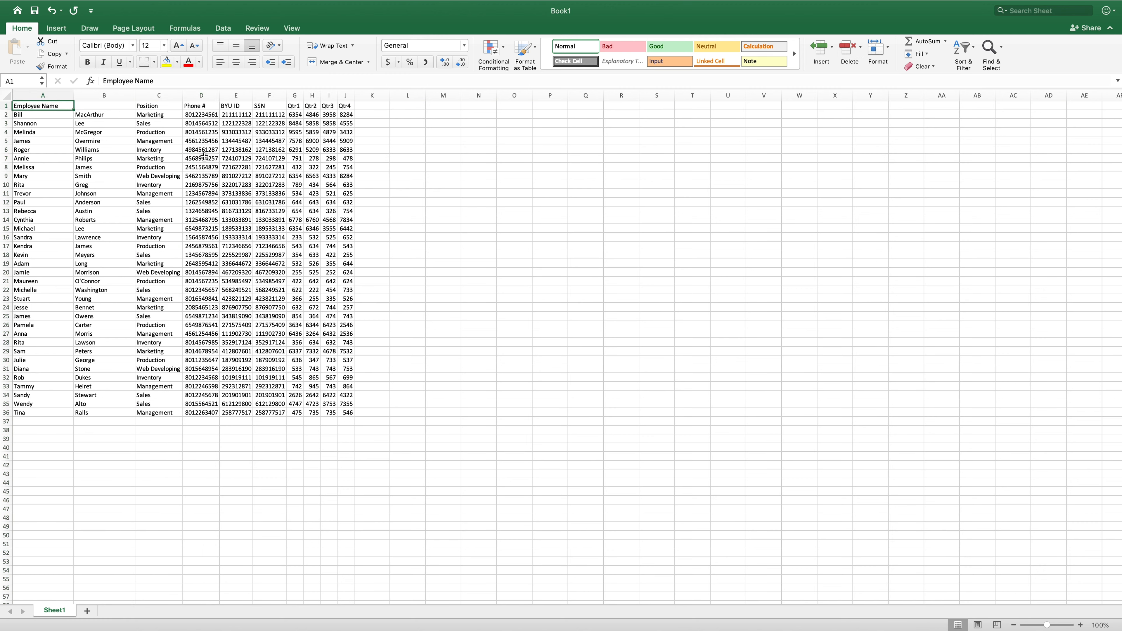
key("Delete")
type("First ")
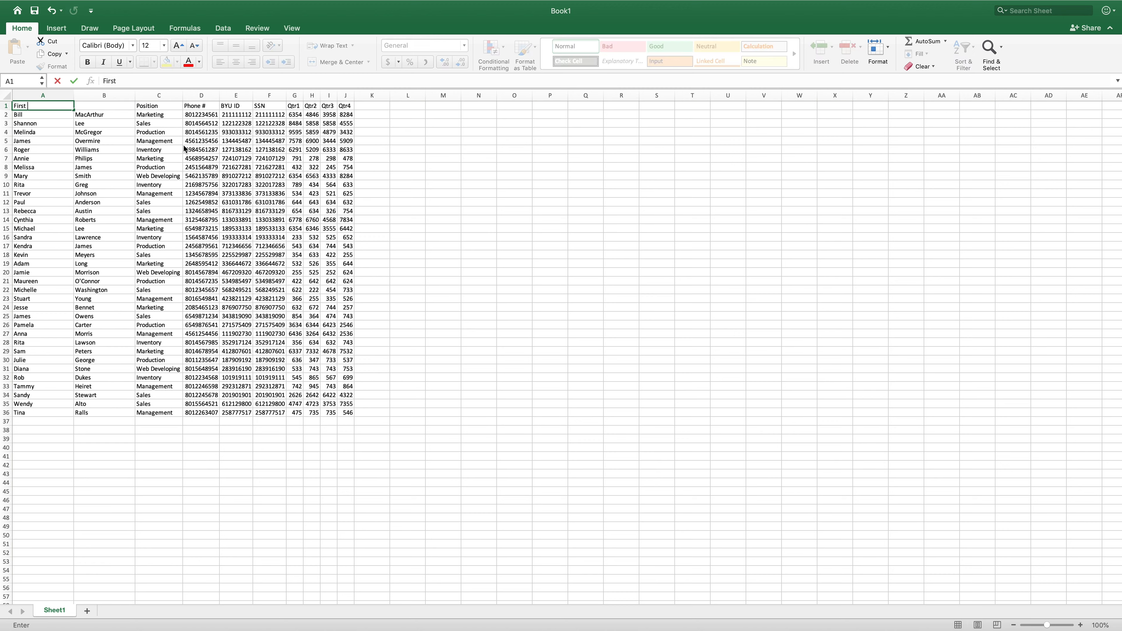
type("Name")
key("Tab")
type("Last Name")
key("Return")
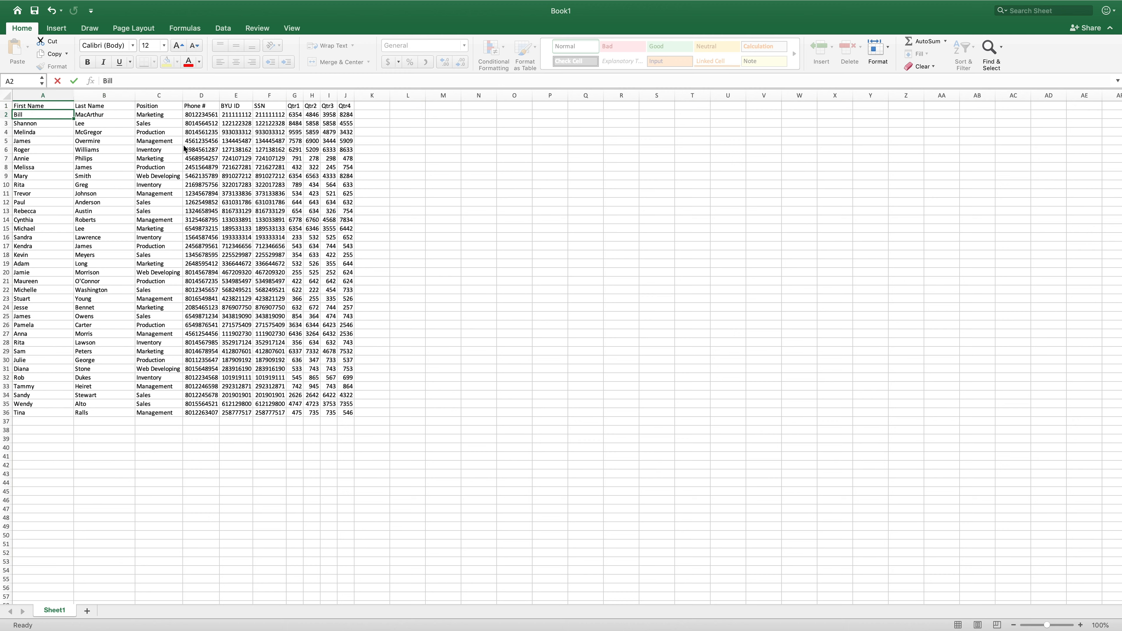
- Format the phone numbers in D2:D36 with the Special Phone Number format
left_click(458, 193)
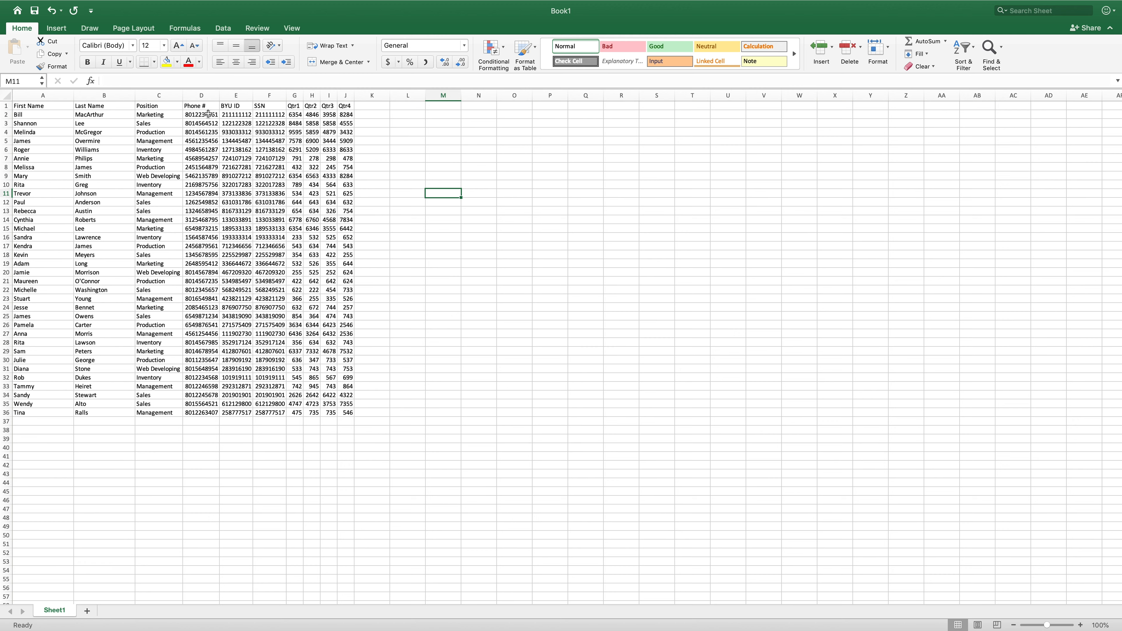
left_click_drag(212, 115, 216, 411)
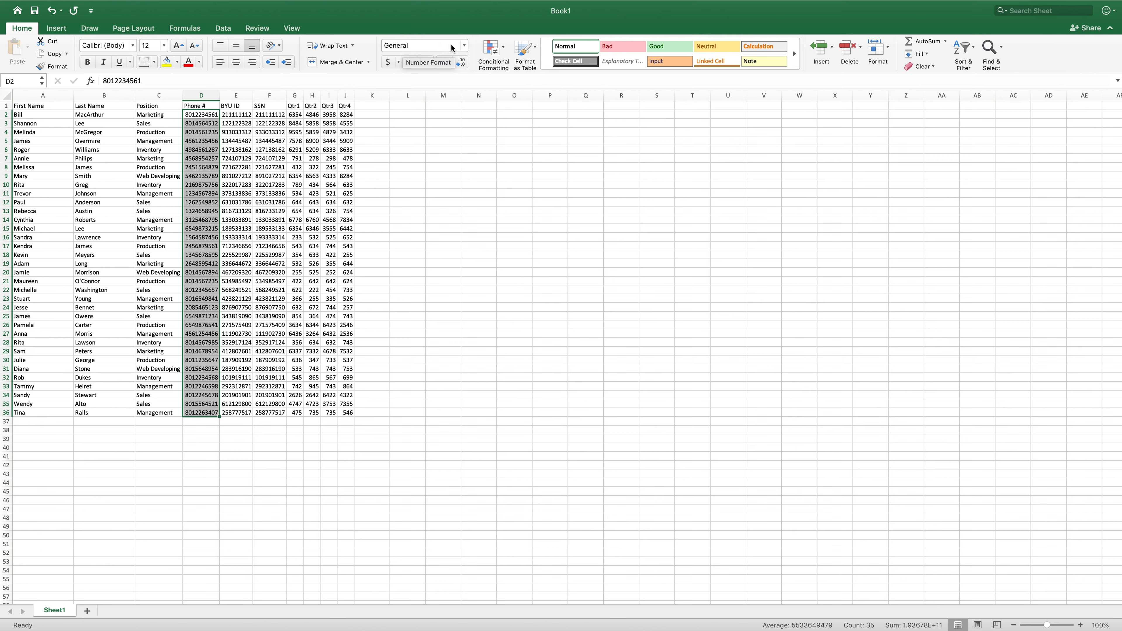
left_click(465, 45)
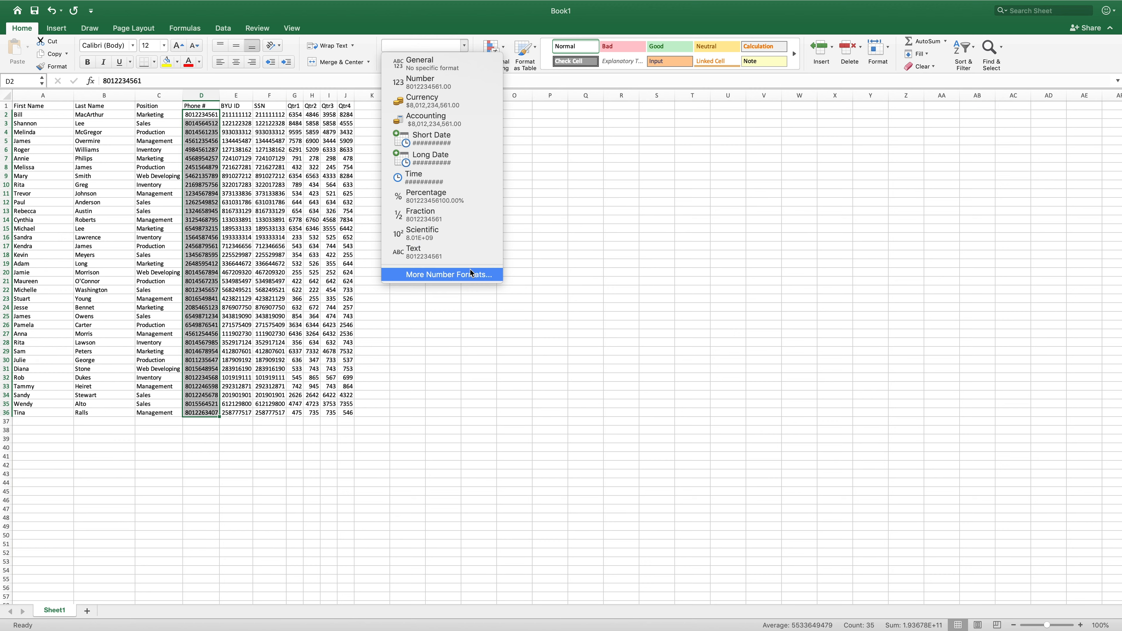
left_click(454, 275)
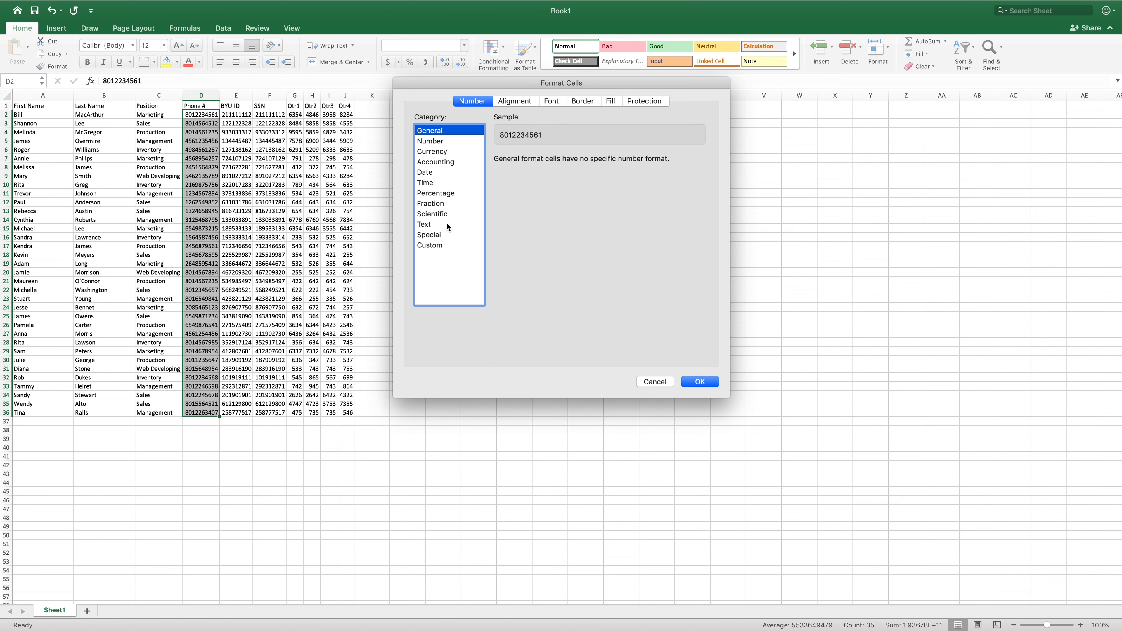
left_click(434, 235)
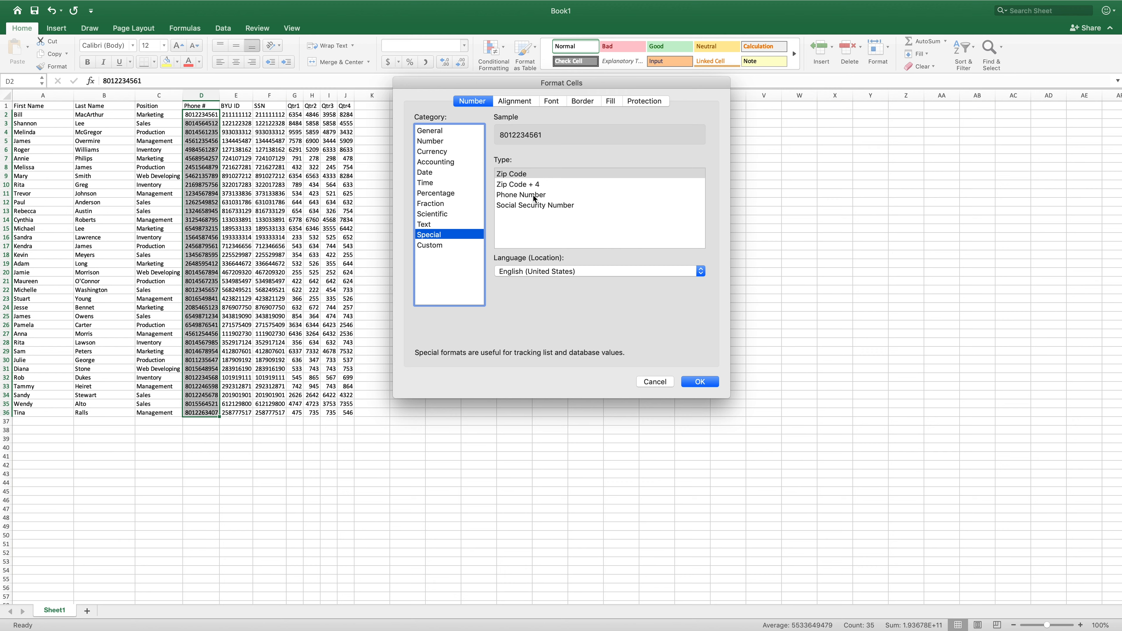
left_click(518, 197)
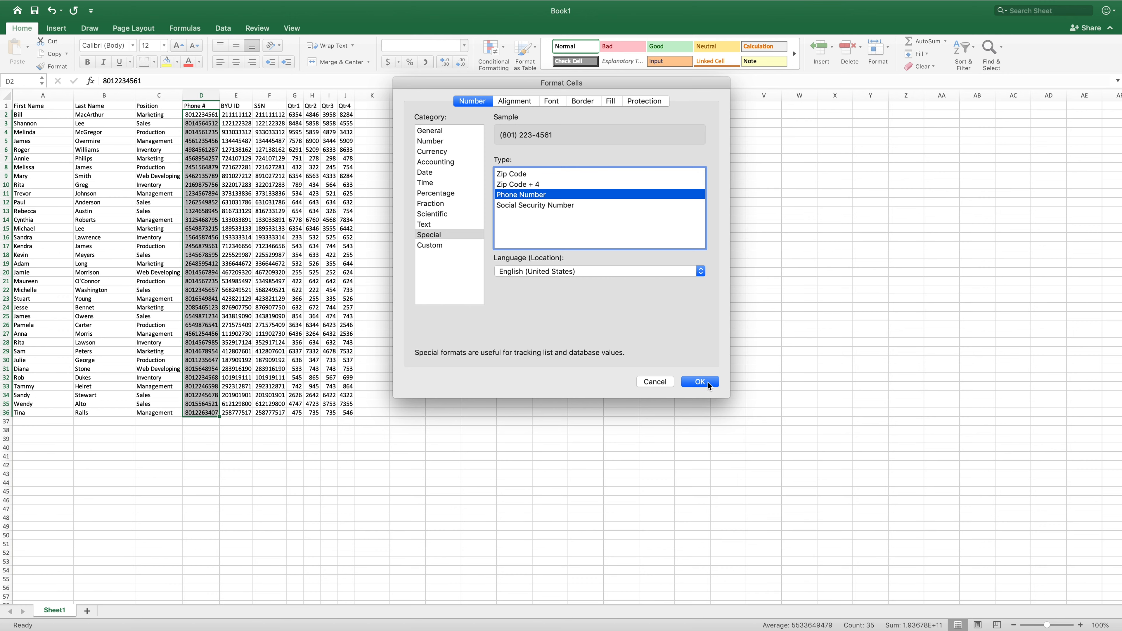
left_click(700, 382)
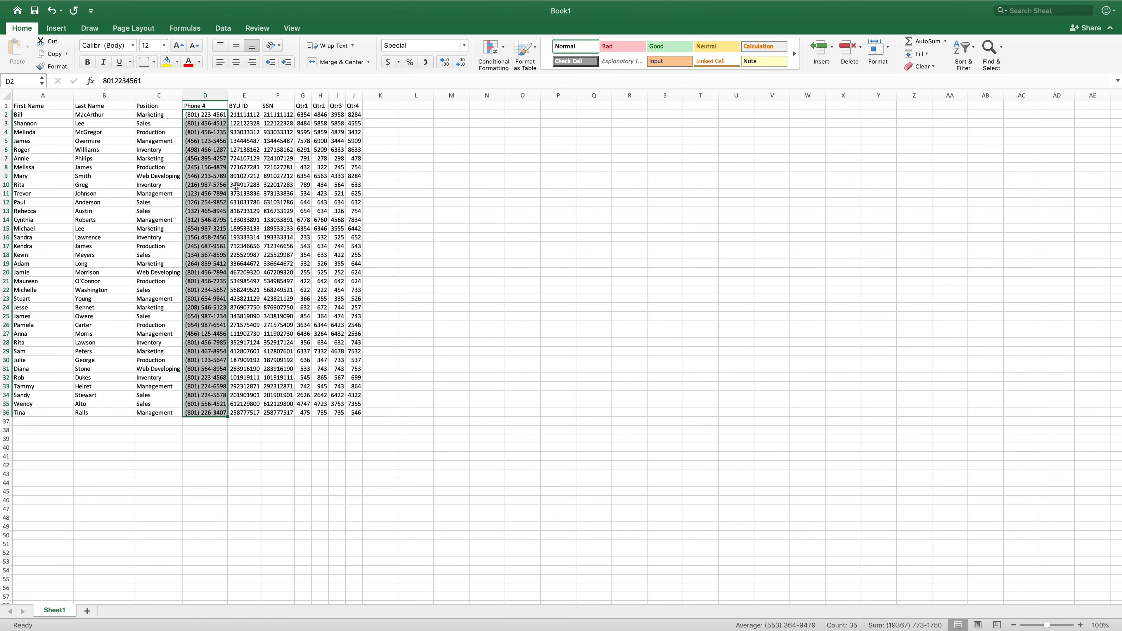
- Apply the Special Social Security Number format to the SSN values in F2:F36
left_click(239, 117)
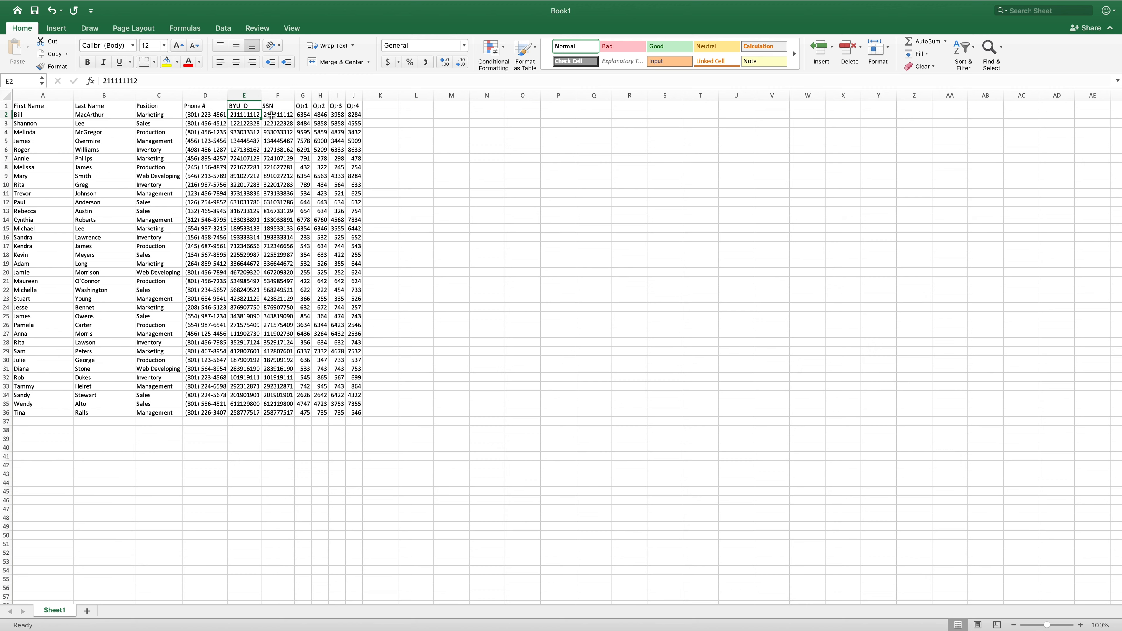
left_click_drag(281, 115, 285, 414)
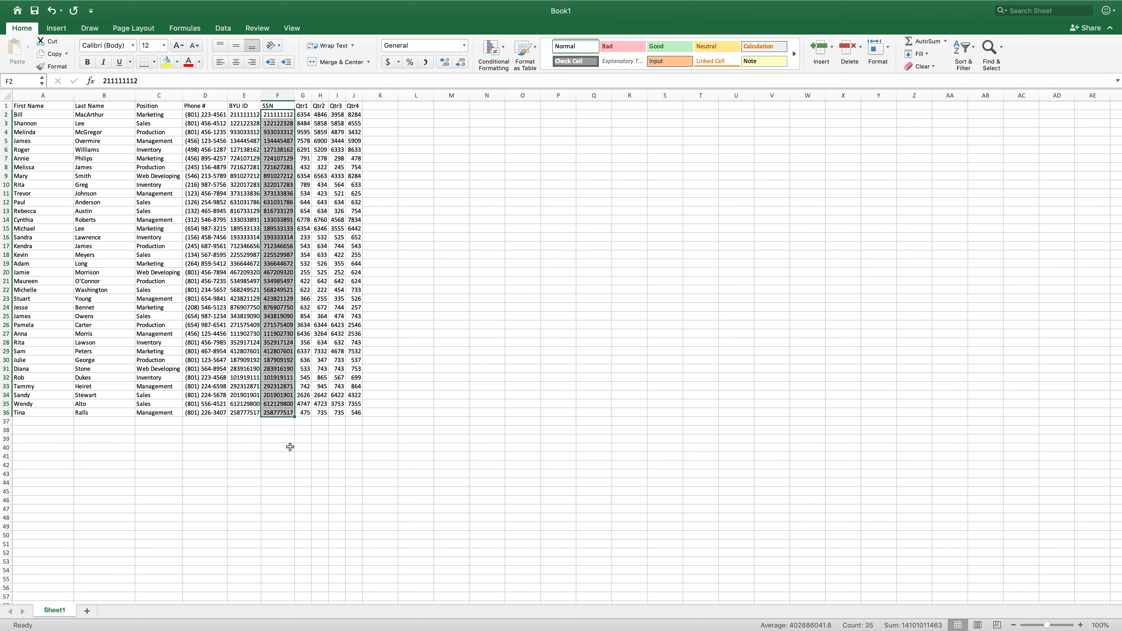
left_click(464, 46)
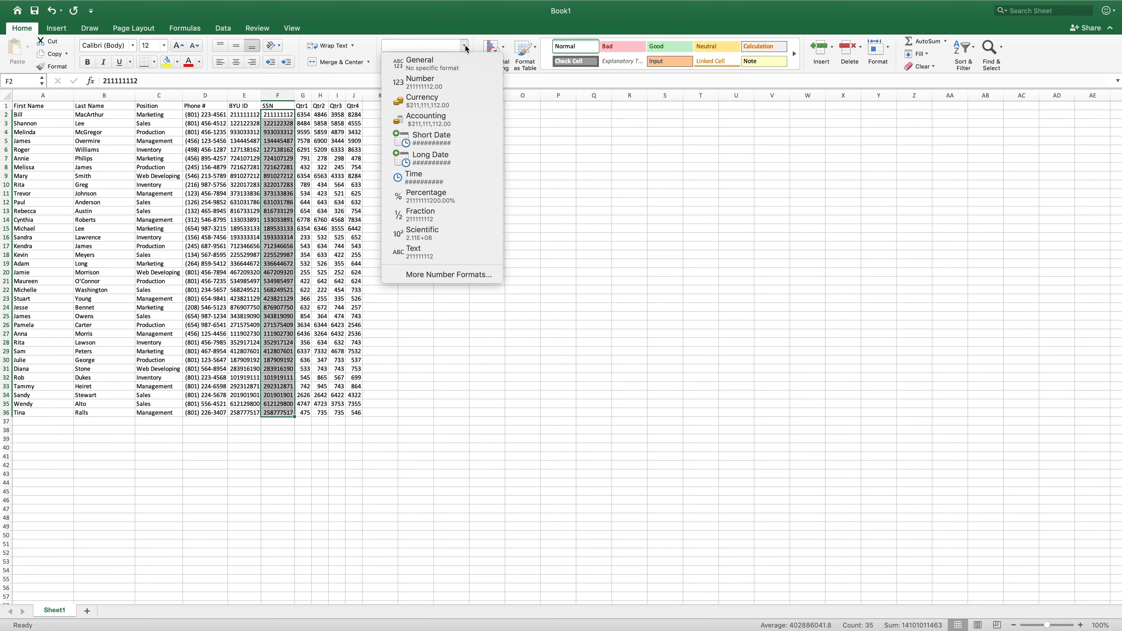
left_click(473, 274)
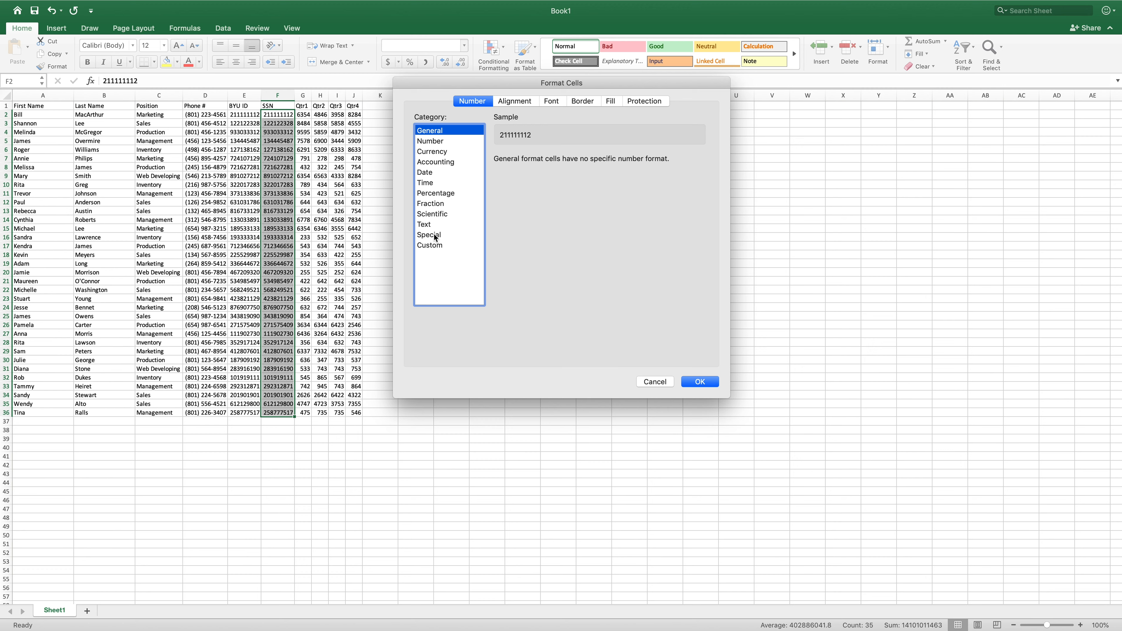
left_click(435, 236)
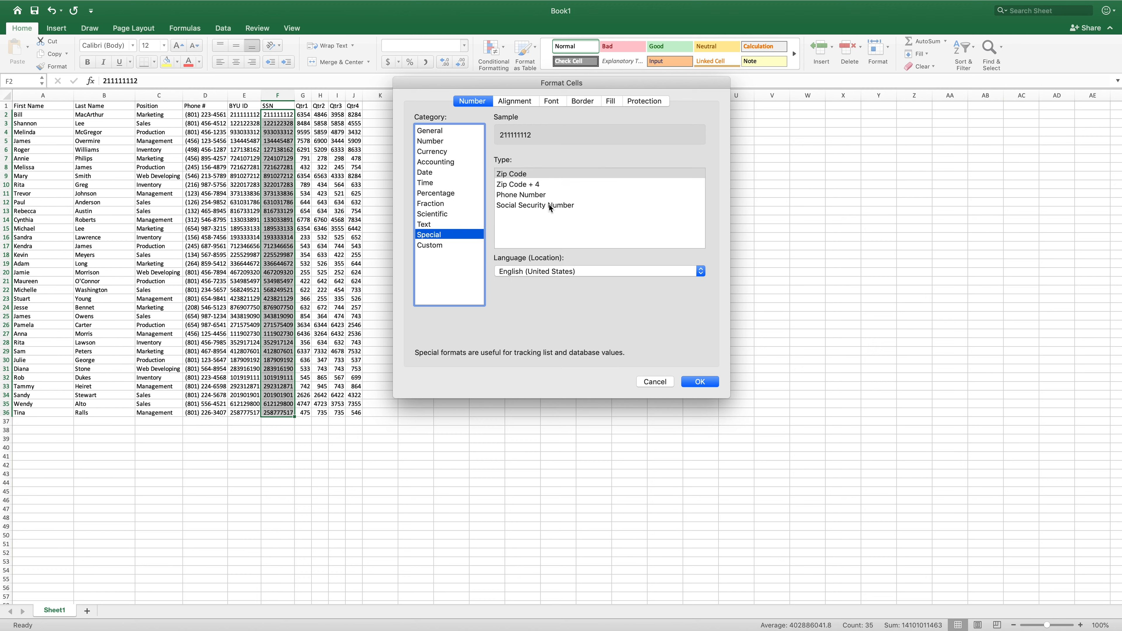
left_click(563, 208)
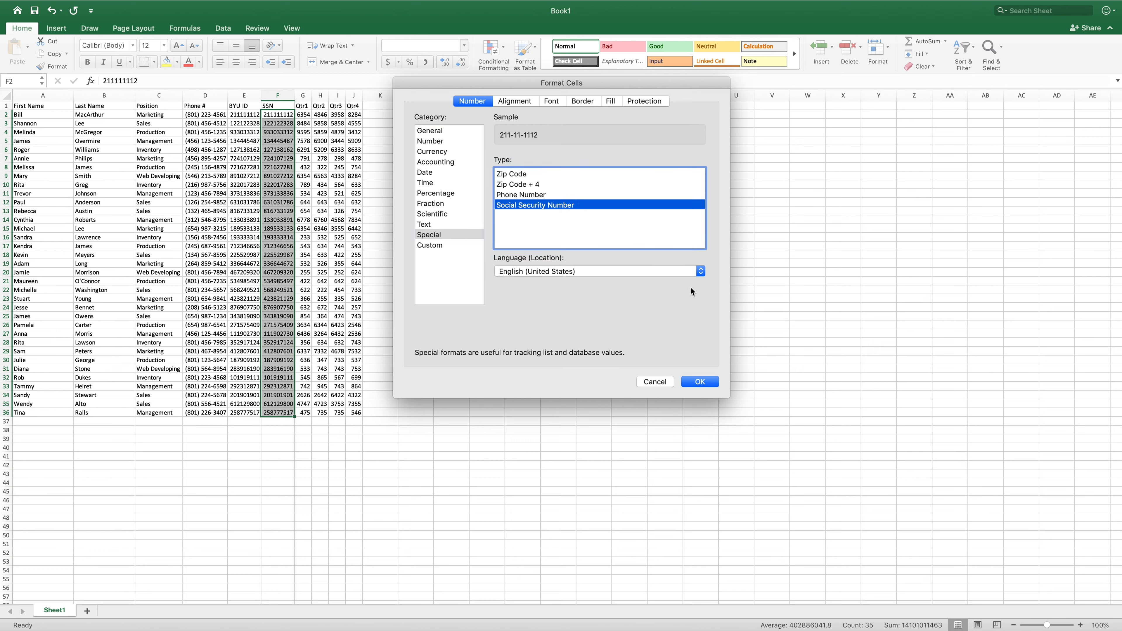
left_click(706, 383)
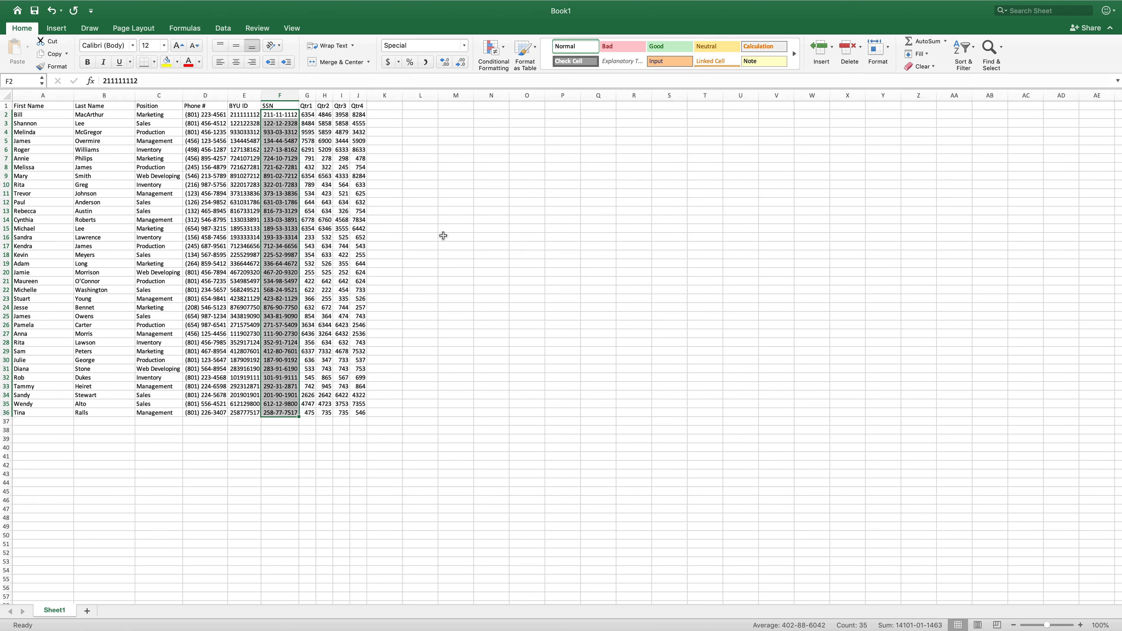
- Format the quarterly figures in G2:J36 as Currency with no decimal places
left_click(403, 193)
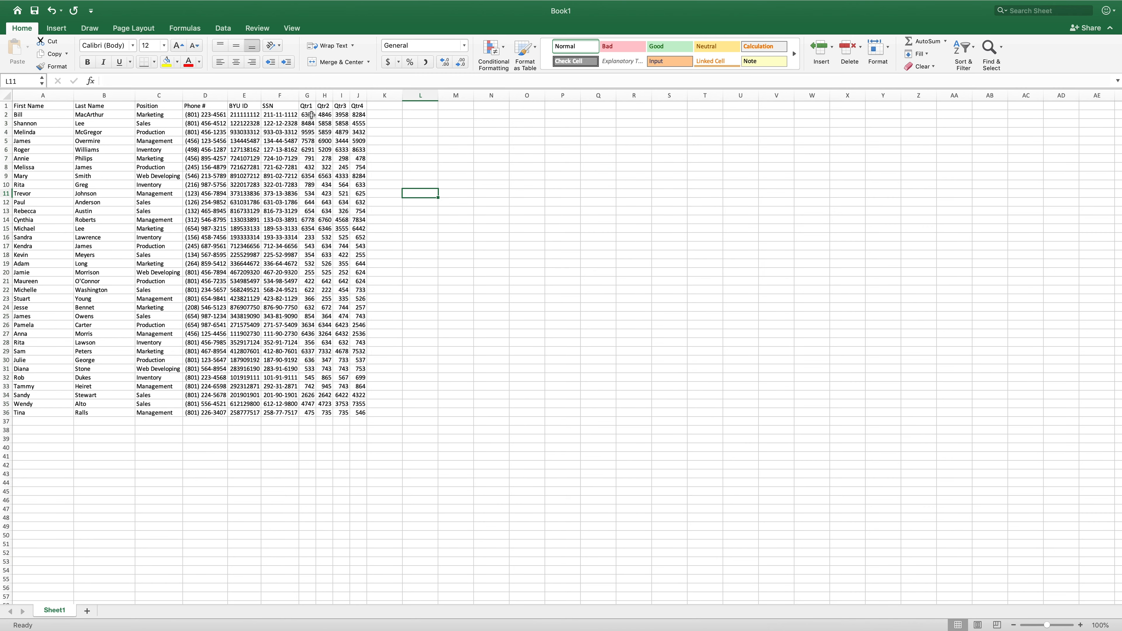
left_click_drag(312, 114, 356, 413)
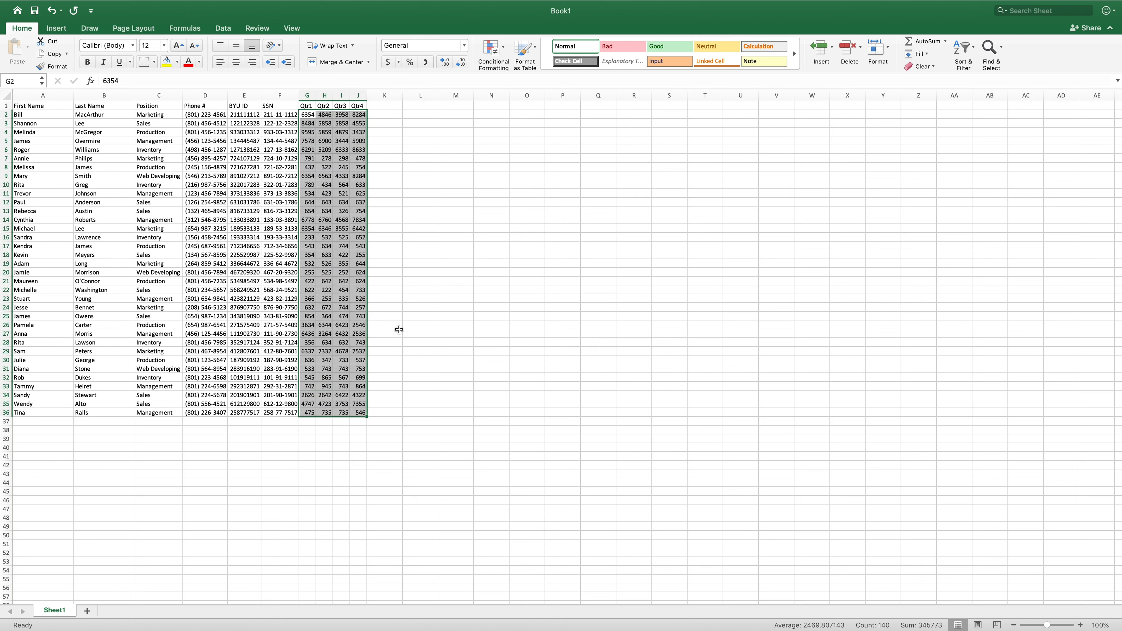
left_click(465, 46)
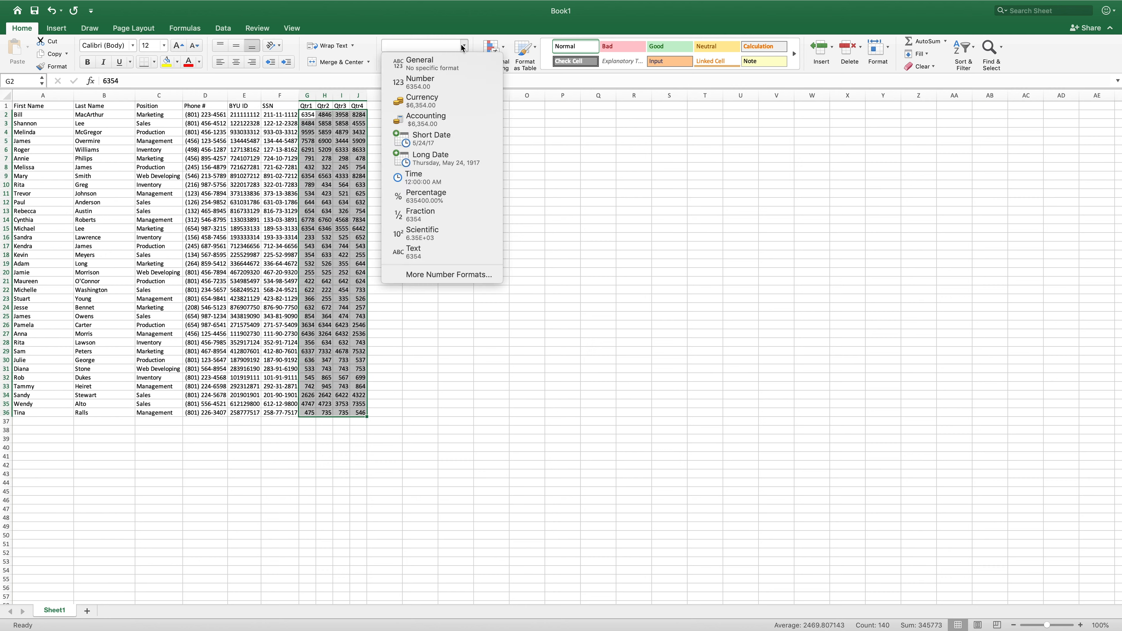
left_click(463, 101)
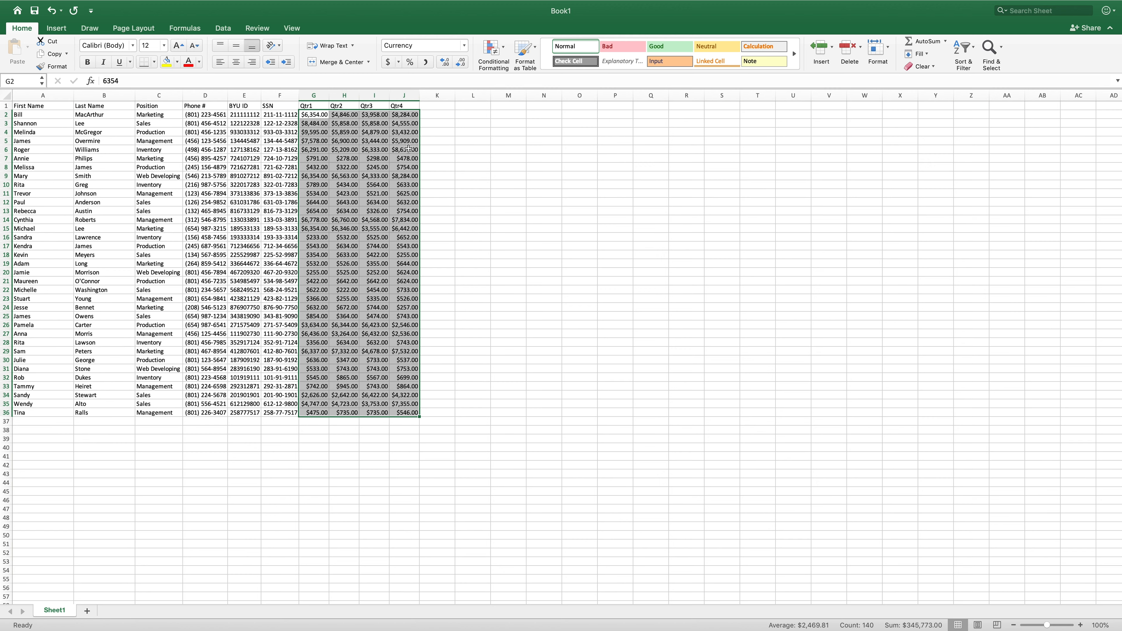
left_click(464, 66)
left_click(463, 66)
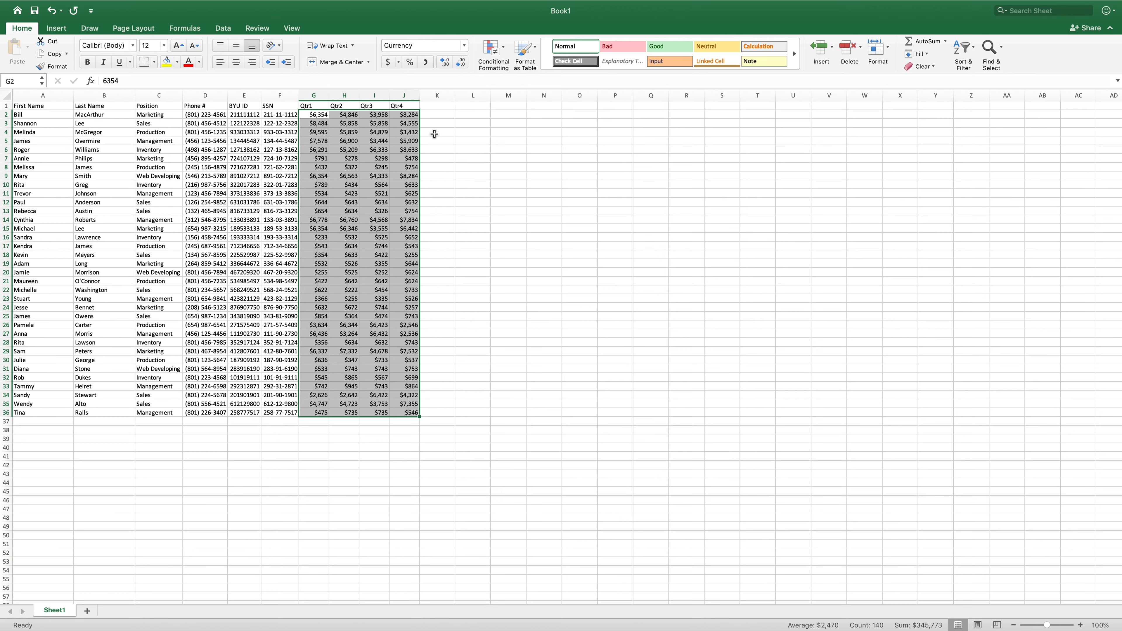
left_click(447, 239)
left_click(382, 182)
left_click(367, 152)
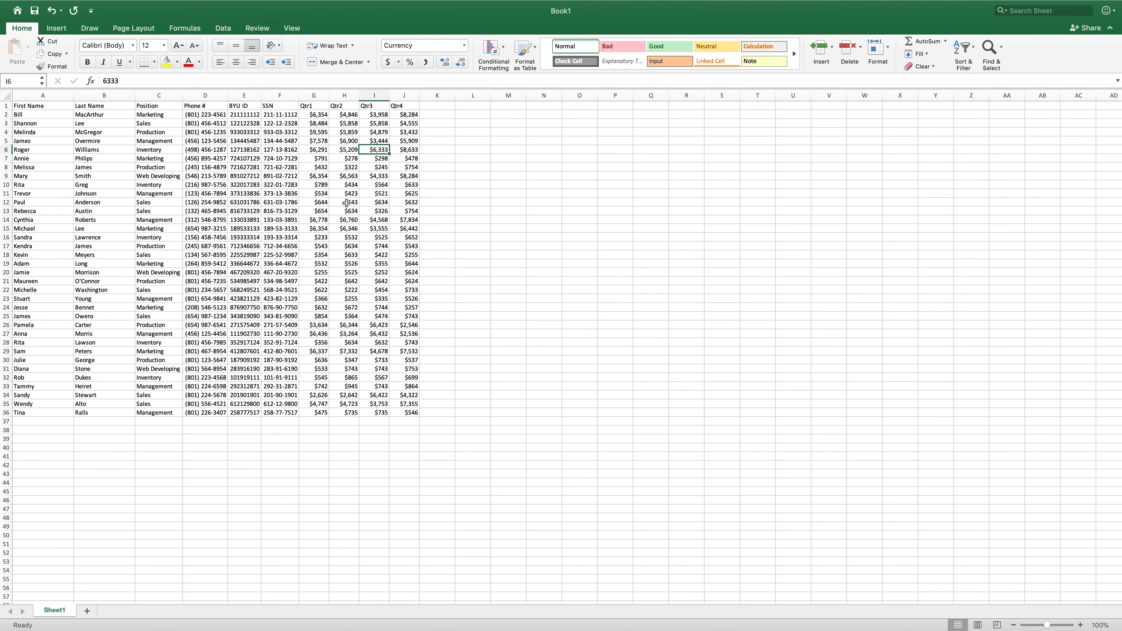
- Apply the custom number format 00-000-0000 to the BYU IDs in E2:E36
left_click_drag(245, 115, 254, 413)
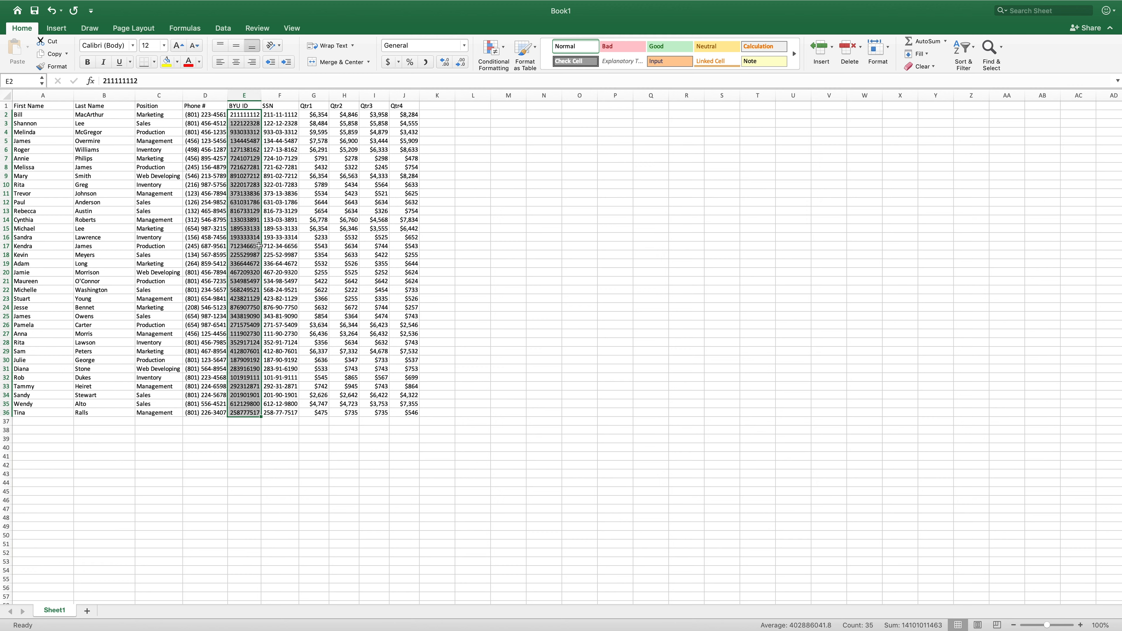
left_click(465, 49)
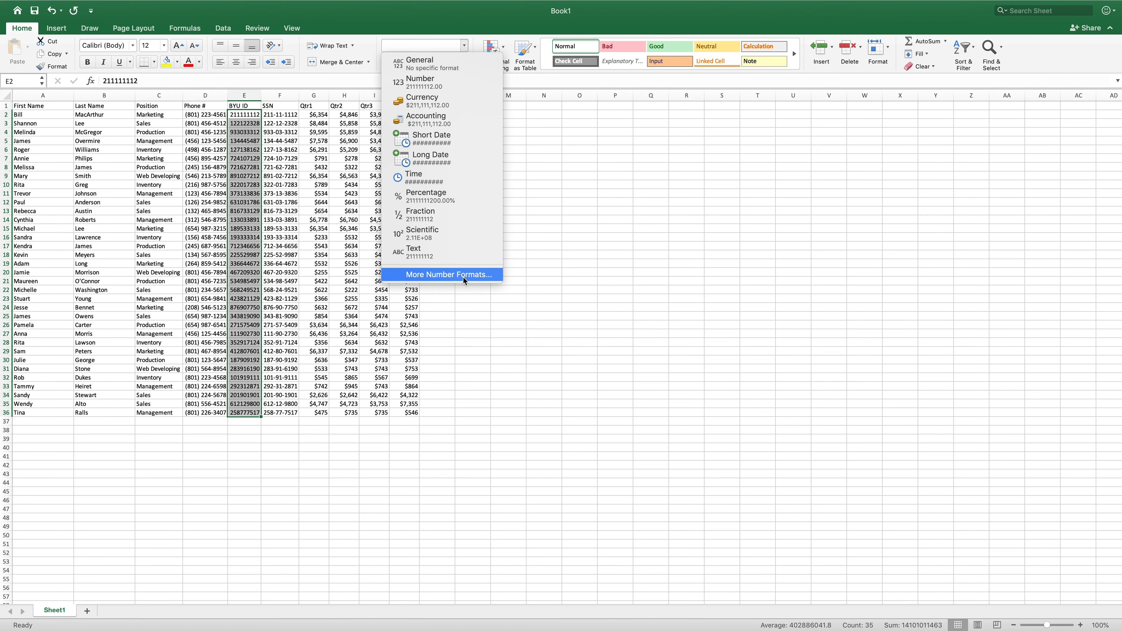
left_click(435, 276)
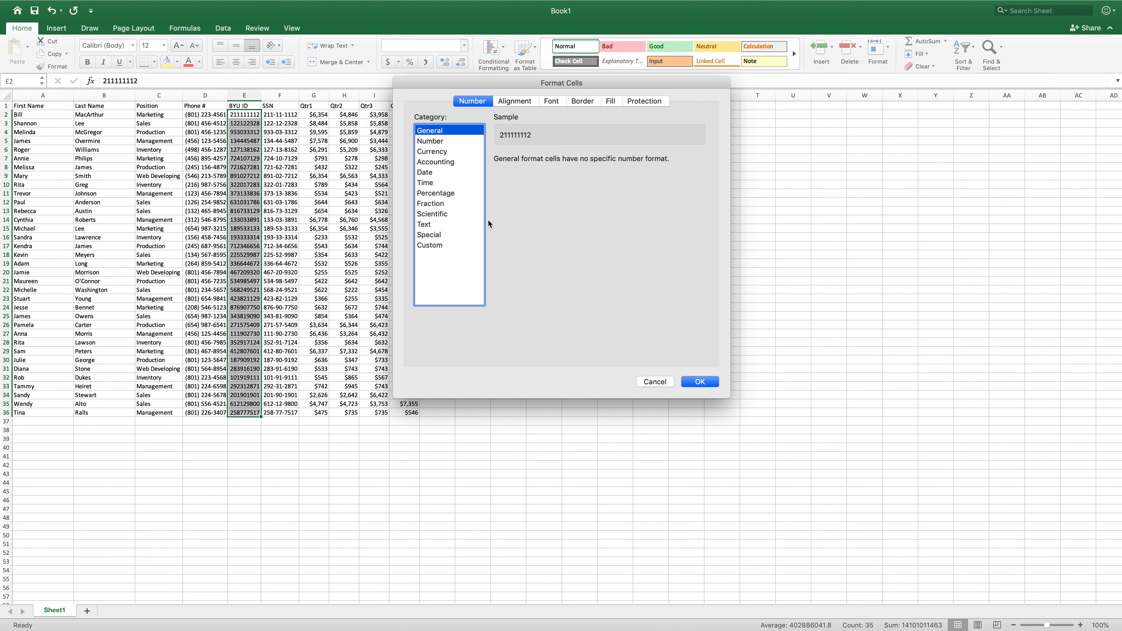
left_click(431, 246)
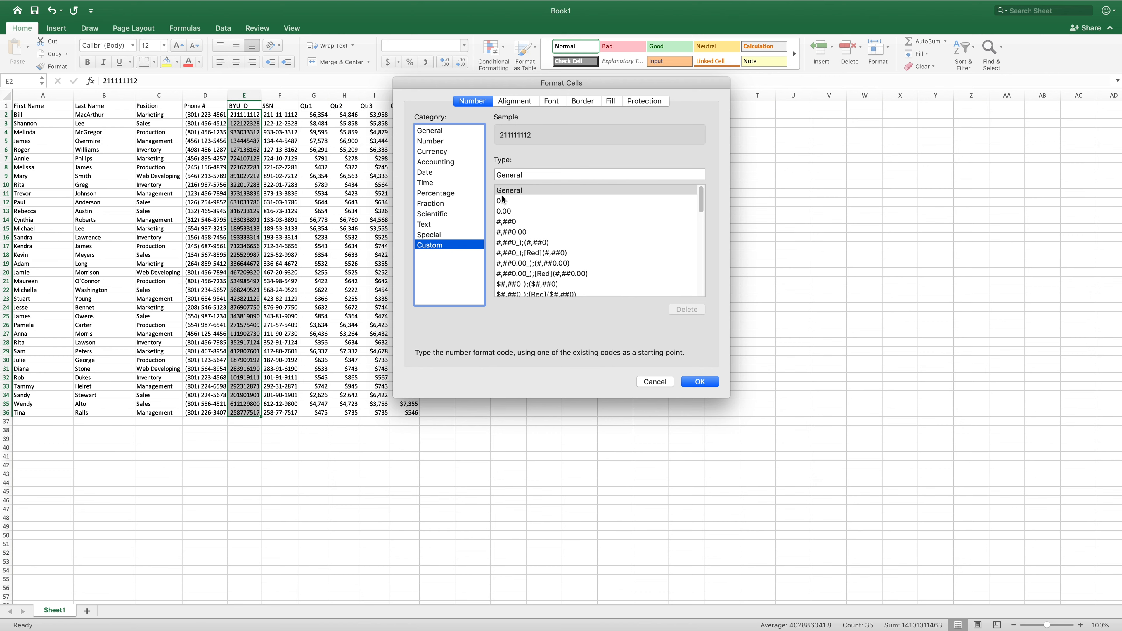
left_click(527, 174)
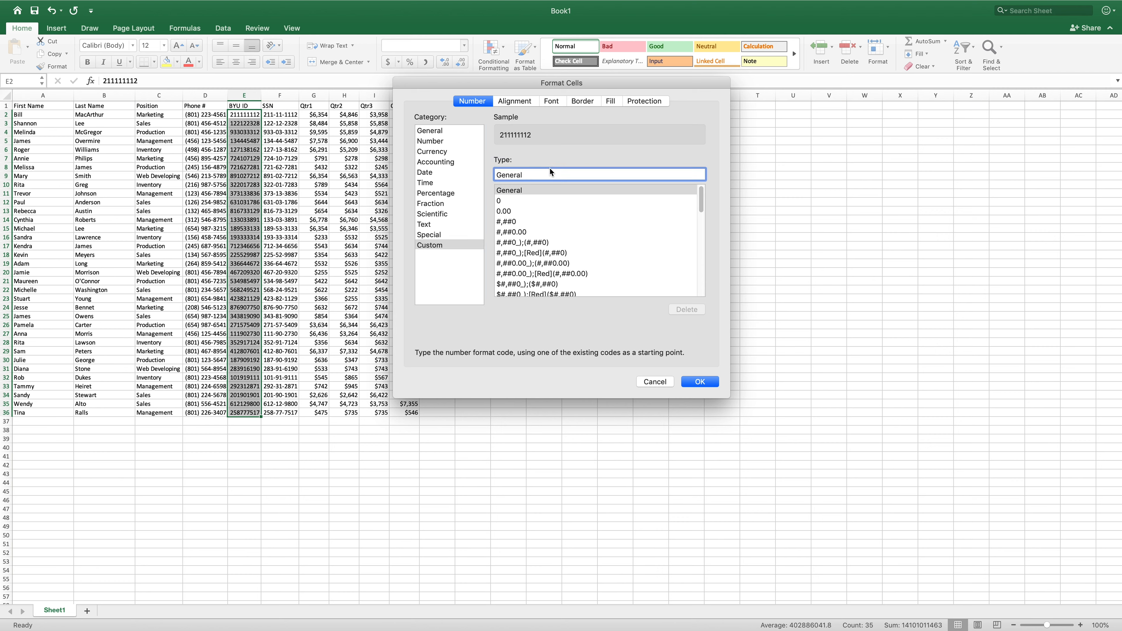
key("BackSpace")
key("BackSpace")
key("BackSpace")
key("BackSpace")
key("BackSpace")
key("BackSpace")
key("BackSpace")
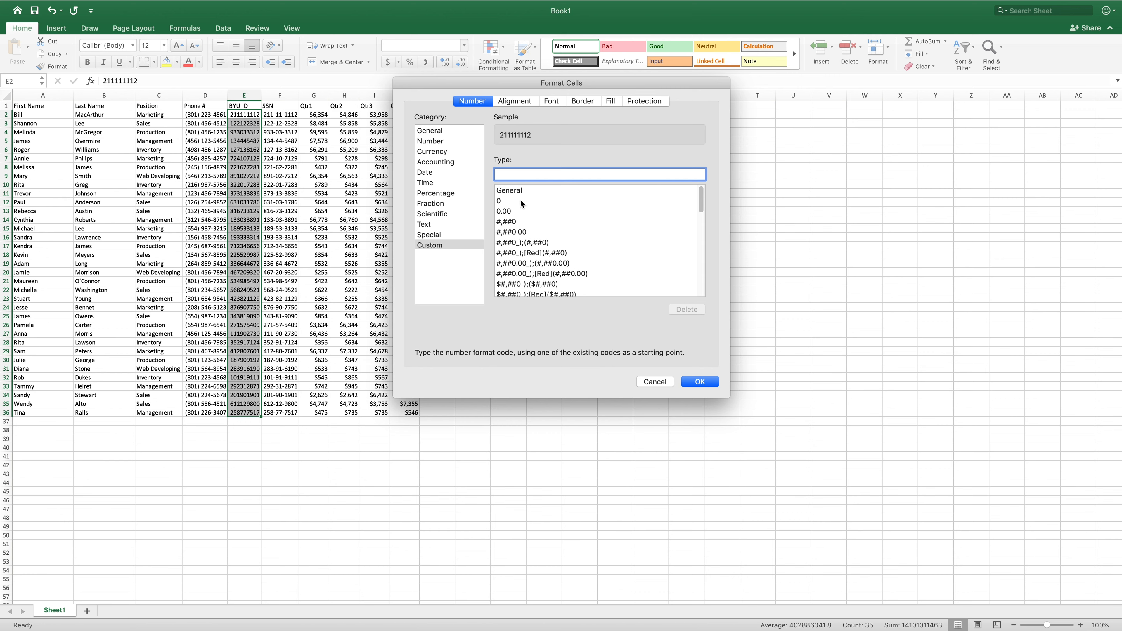
mouse_move(700, 199)
left_mouse_down()
mouse_move(700, 226)
mouse_move(700, 195)
left_mouse_up()
type("0")
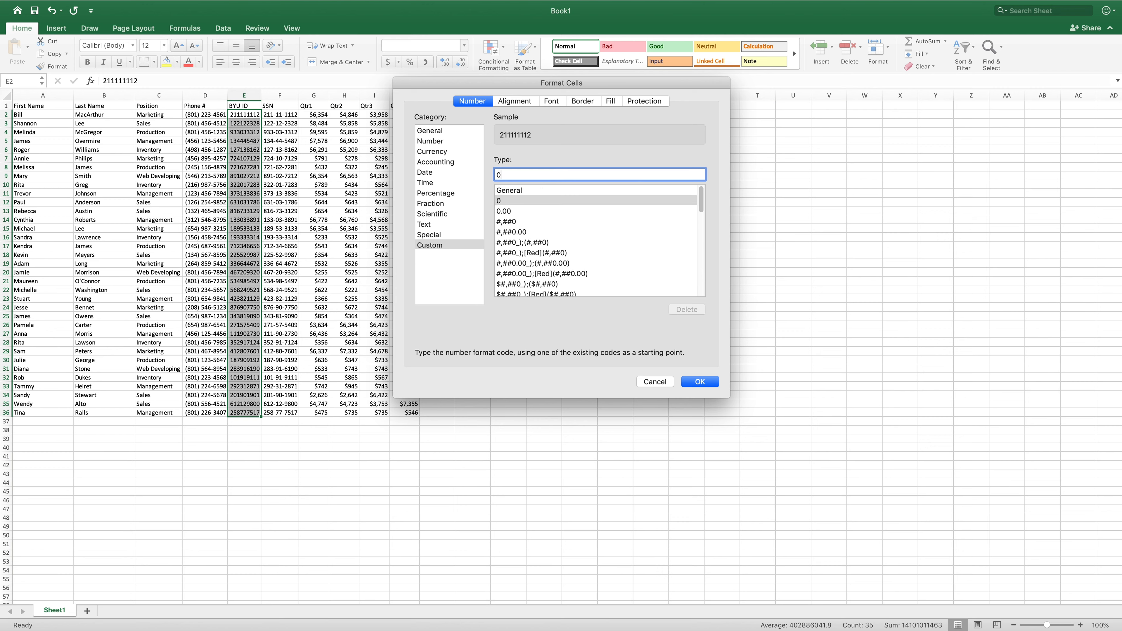
type("0-000")
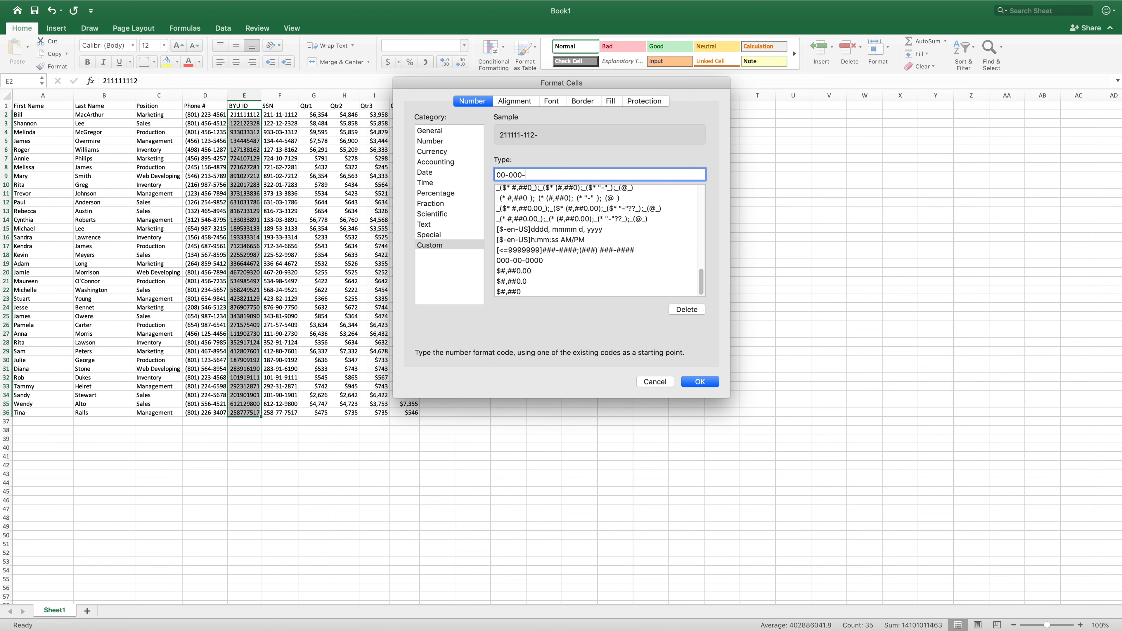
type("-0000")
left_click(704, 384)
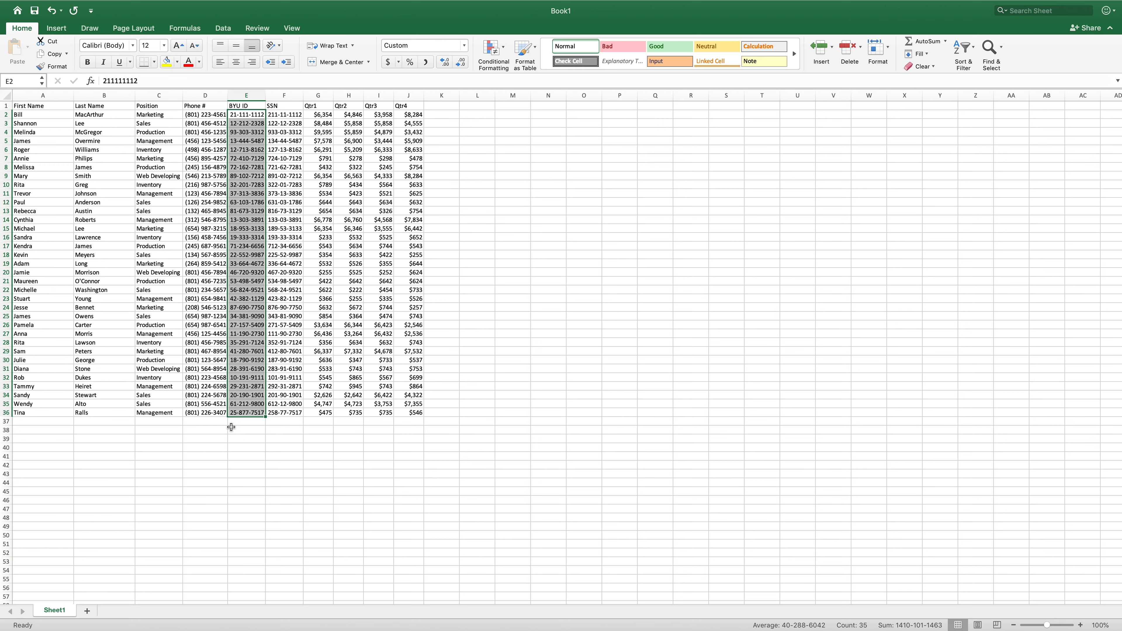
left_click(231, 427)
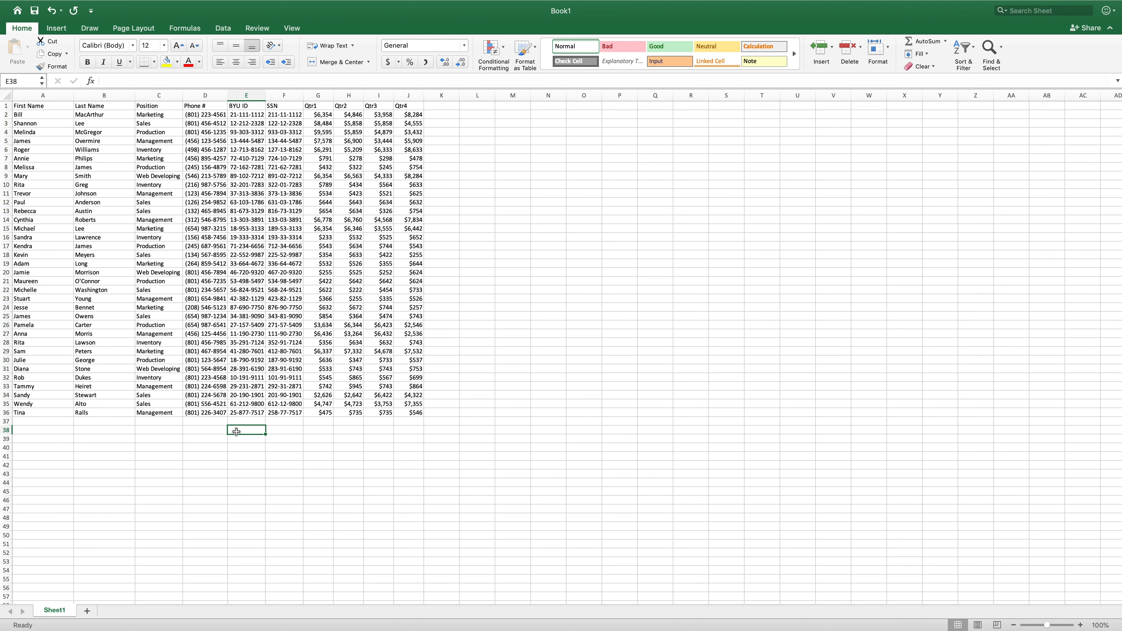
- Format the data range A1:J36 as a table with headers using Green, Table Style Medium 14, converting the external data range
left_click(29, 108)
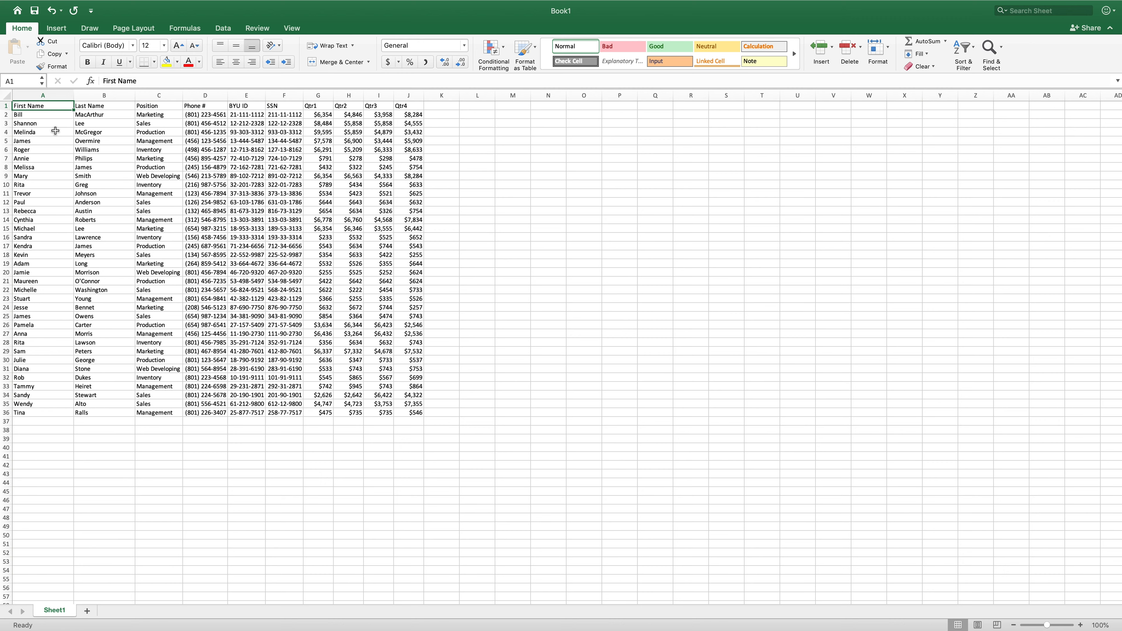
key("super+shift+Right")
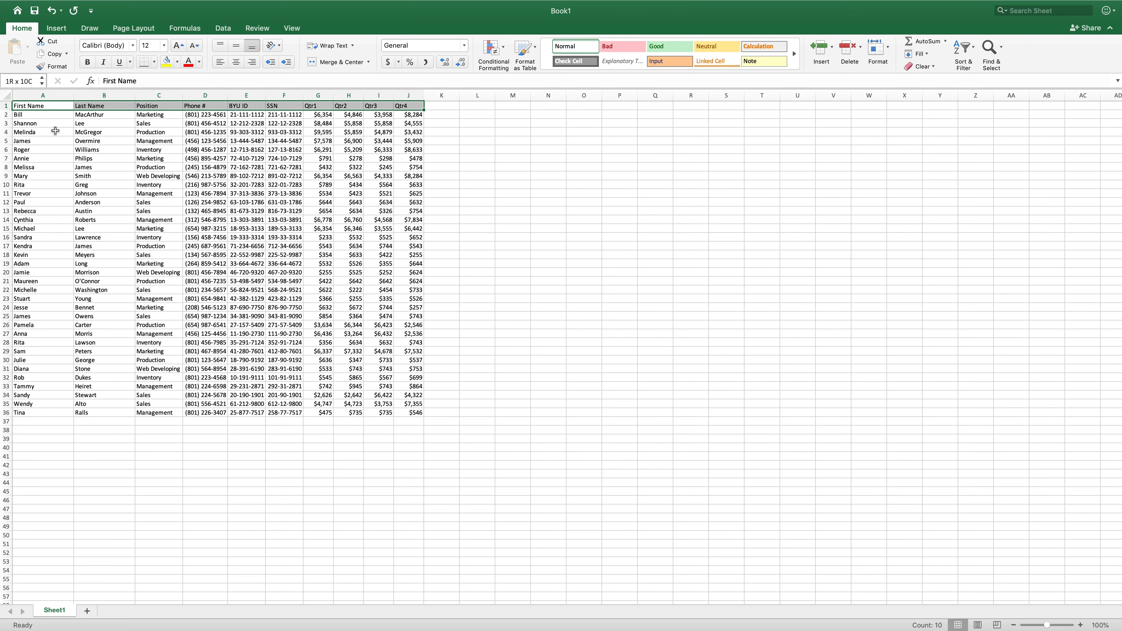
key("super+shift+Down")
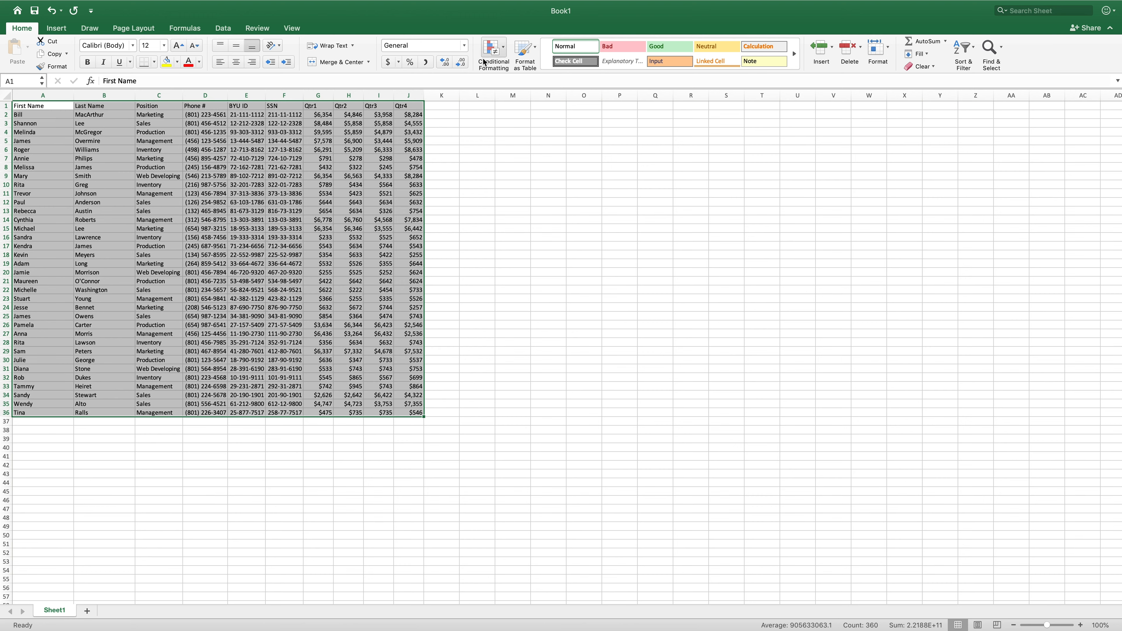
left_click(536, 49)
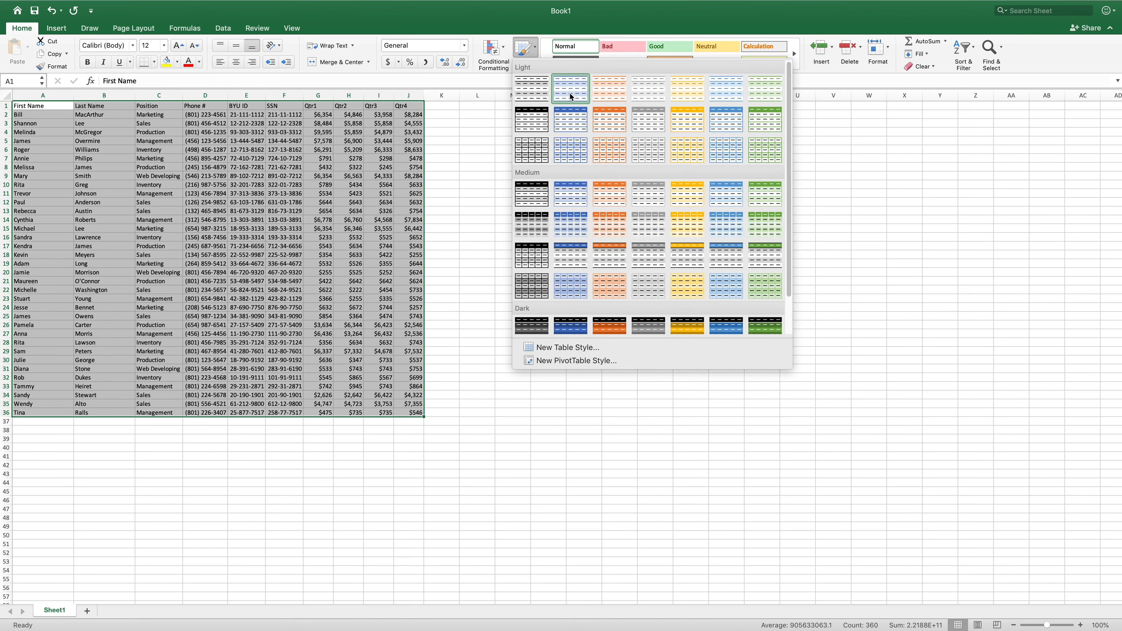
left_click(767, 226)
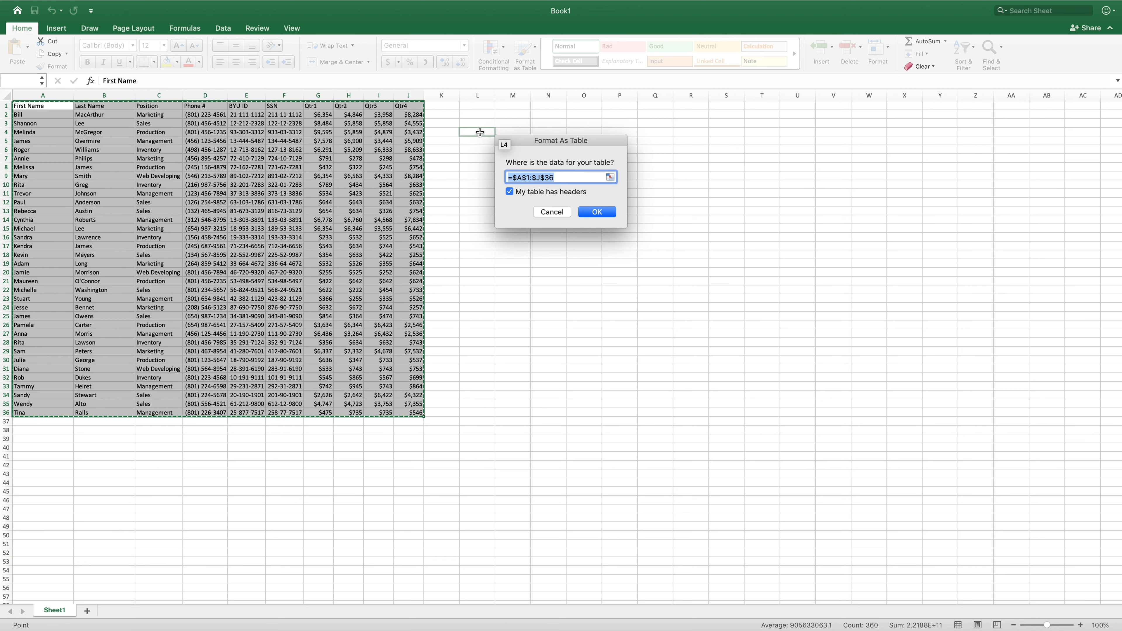
left_click(598, 212)
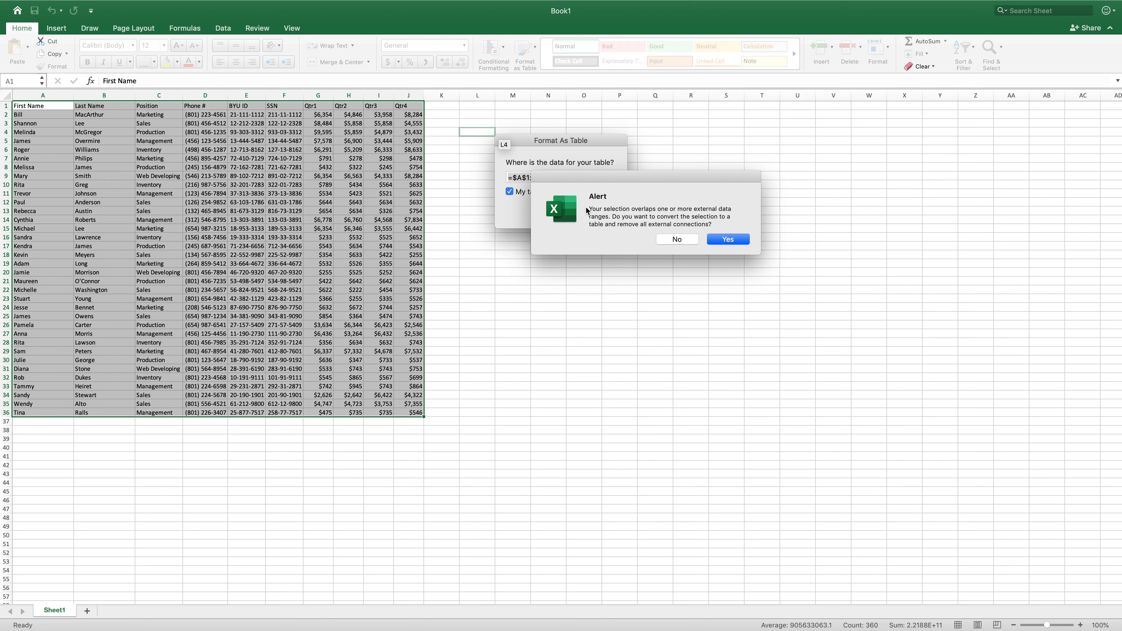
left_click(727, 239)
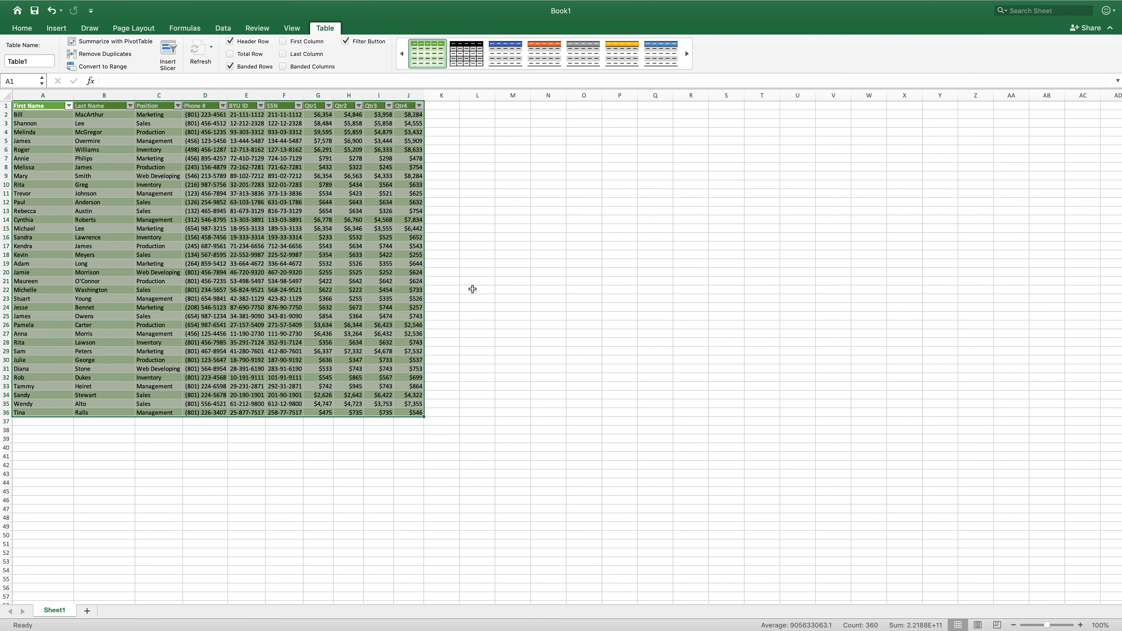
left_click(466, 264)
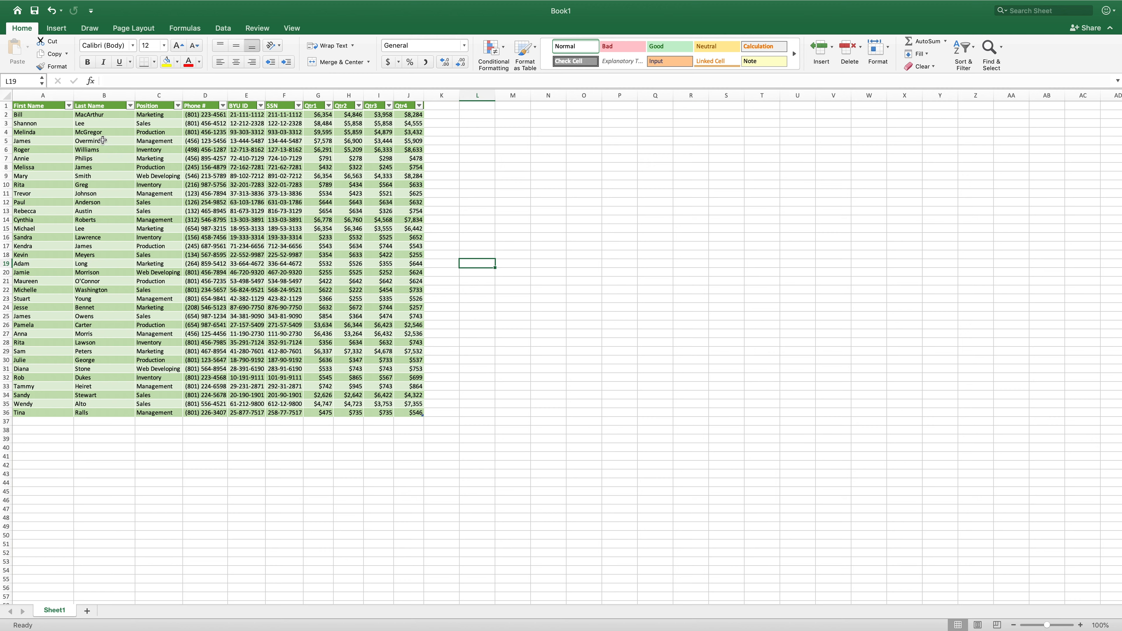
- Sort the table by Last Name from A to Z
left_click(131, 106)
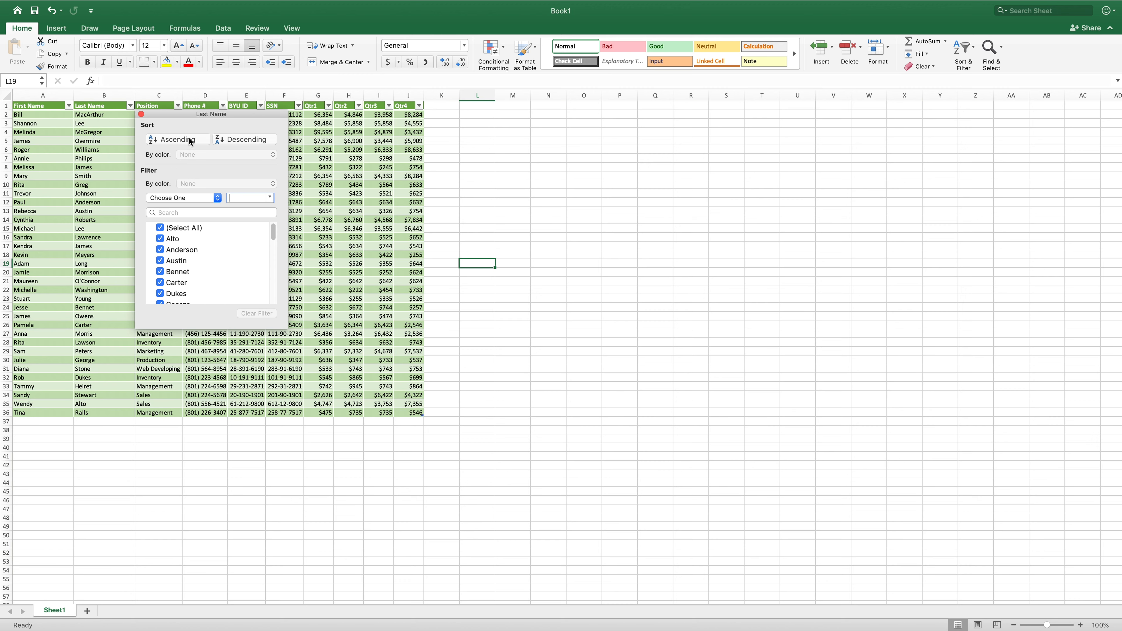
left_click(172, 140)
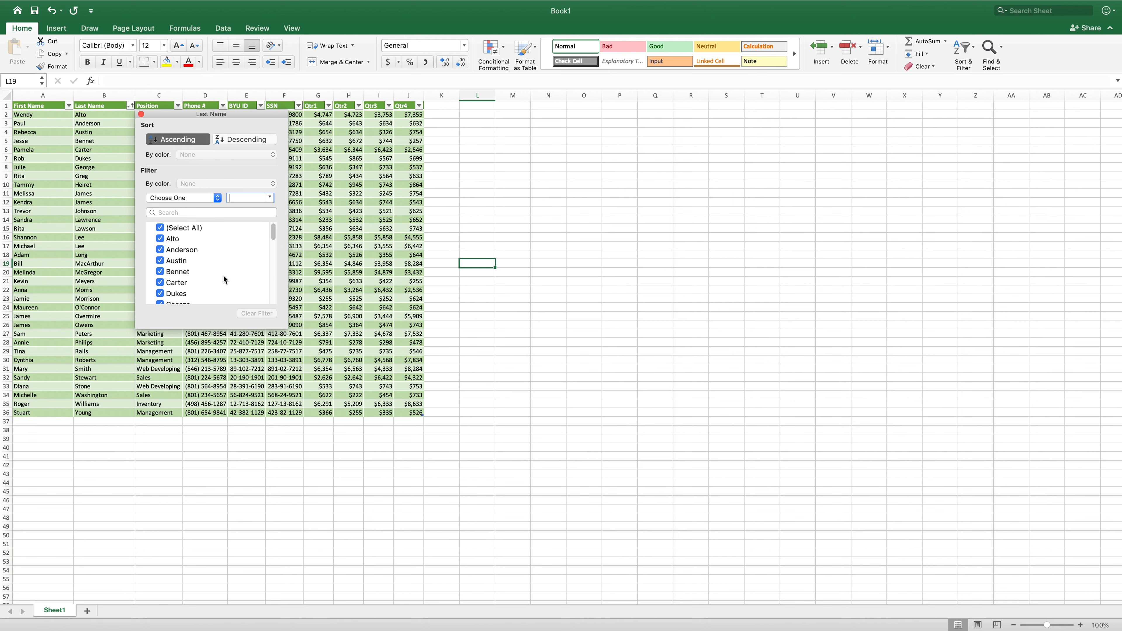
left_click(142, 115)
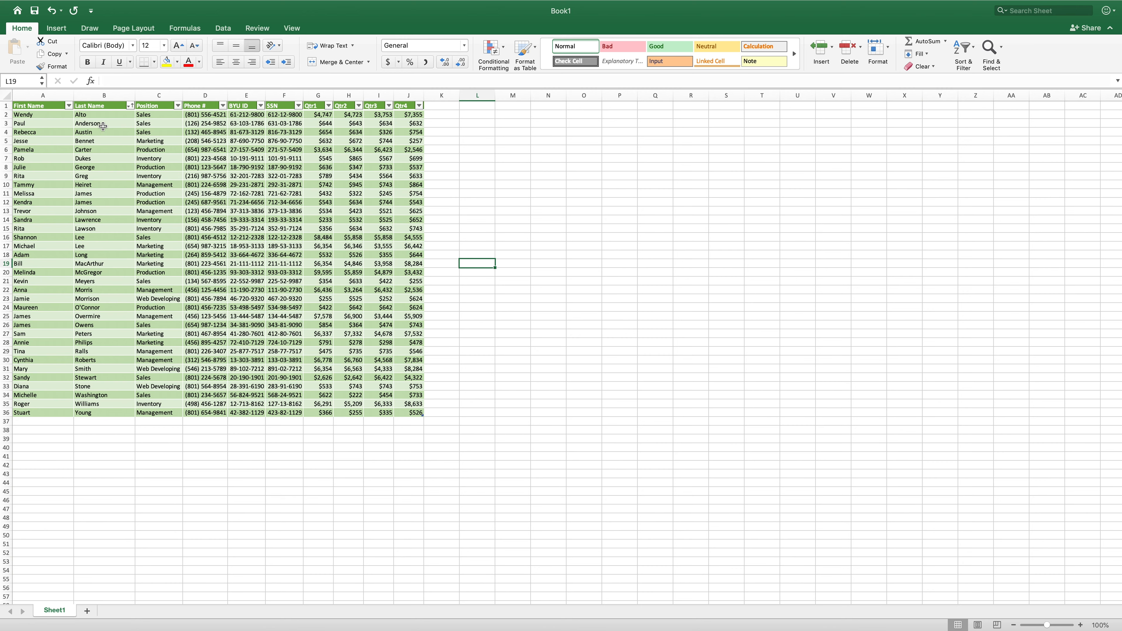
- Sort the table by Position from A to Z
left_click(178, 106)
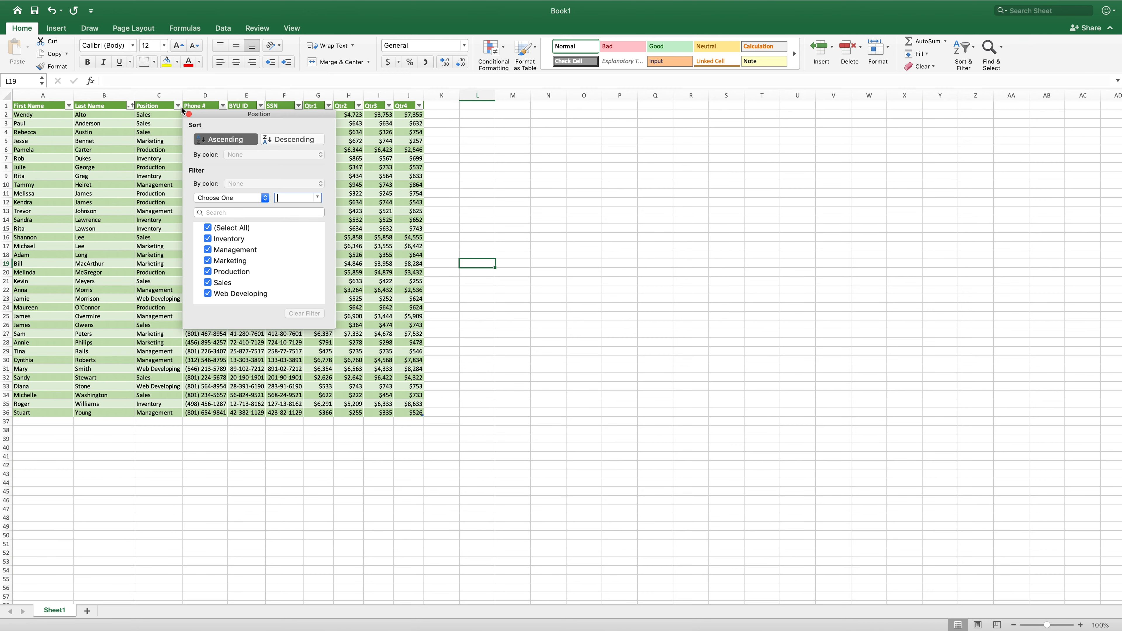
left_click(243, 141)
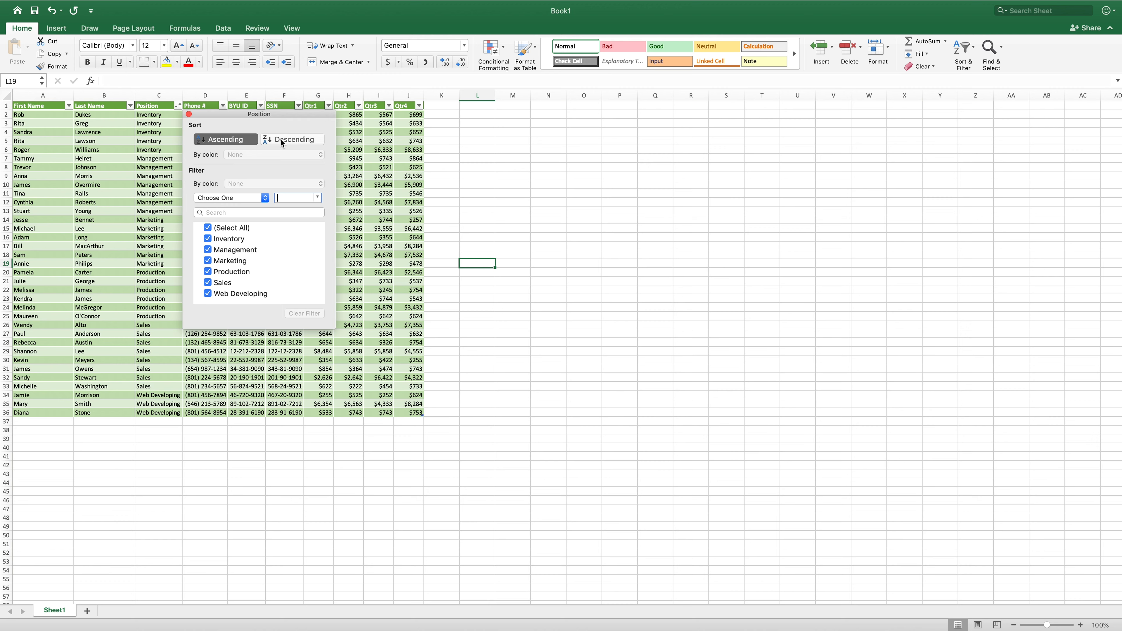
left_click(189, 115)
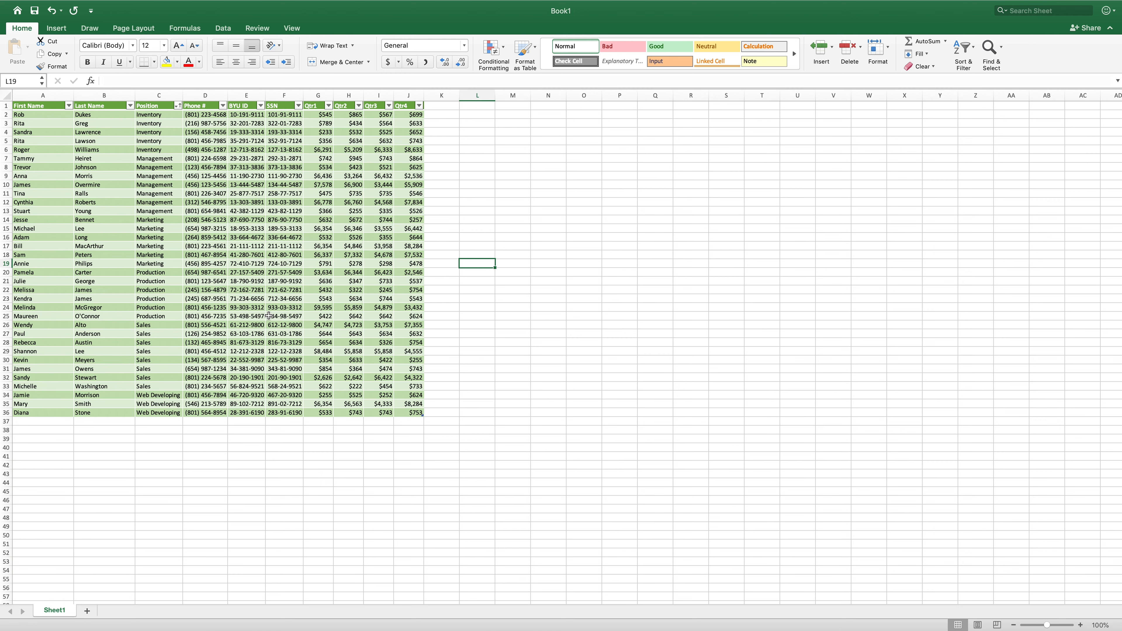
- Sort the table by Phone # in ascending order
left_click(223, 106)
left_click(300, 140)
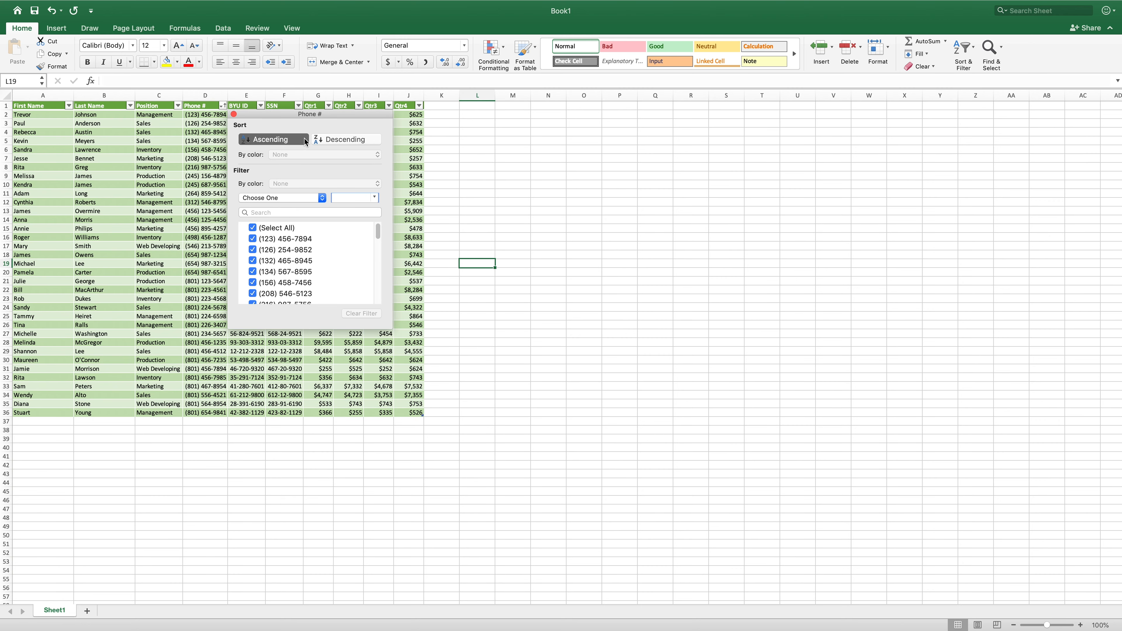
left_click(234, 114)
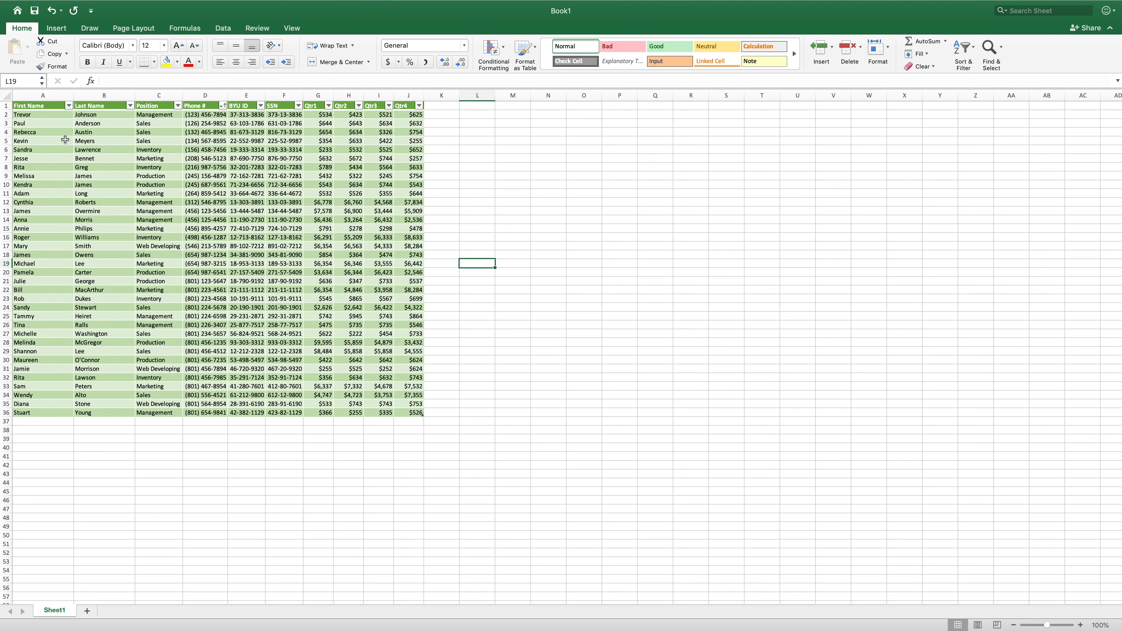
- Apply a custom sort to the table: by Position A to Z, then by Last Name A to Z
left_click(105, 108)
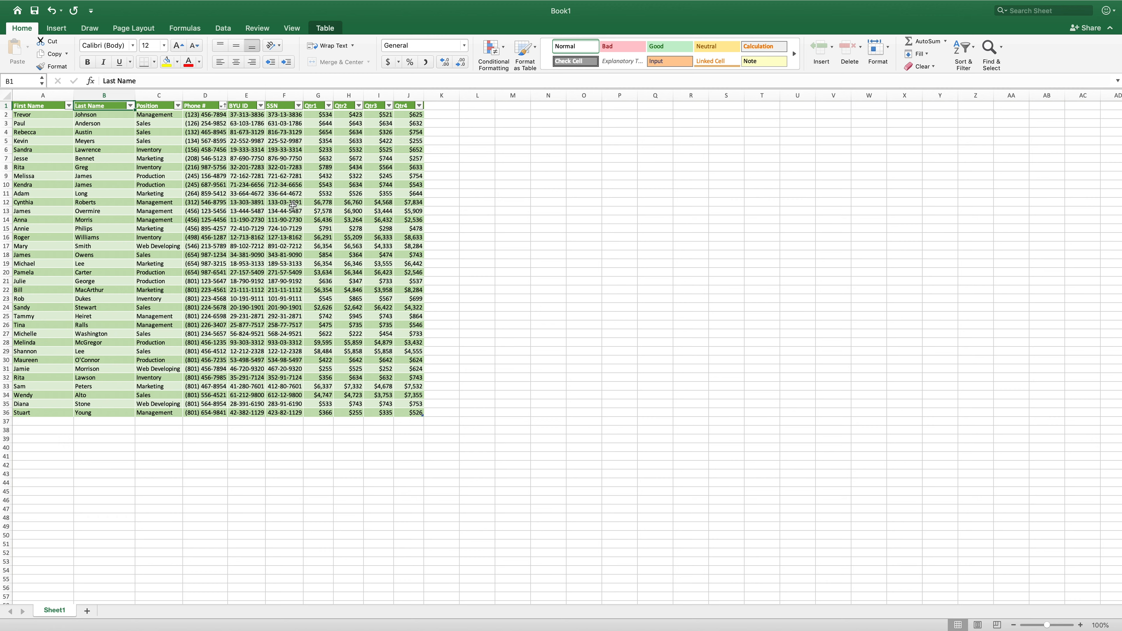
left_click(968, 52)
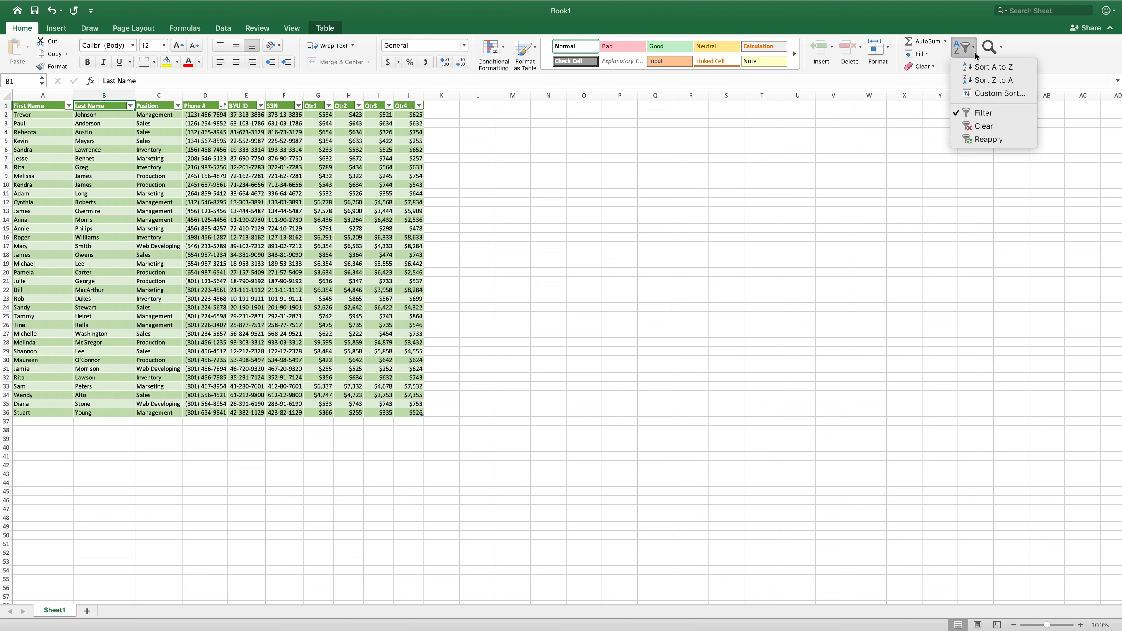
left_click(991, 95)
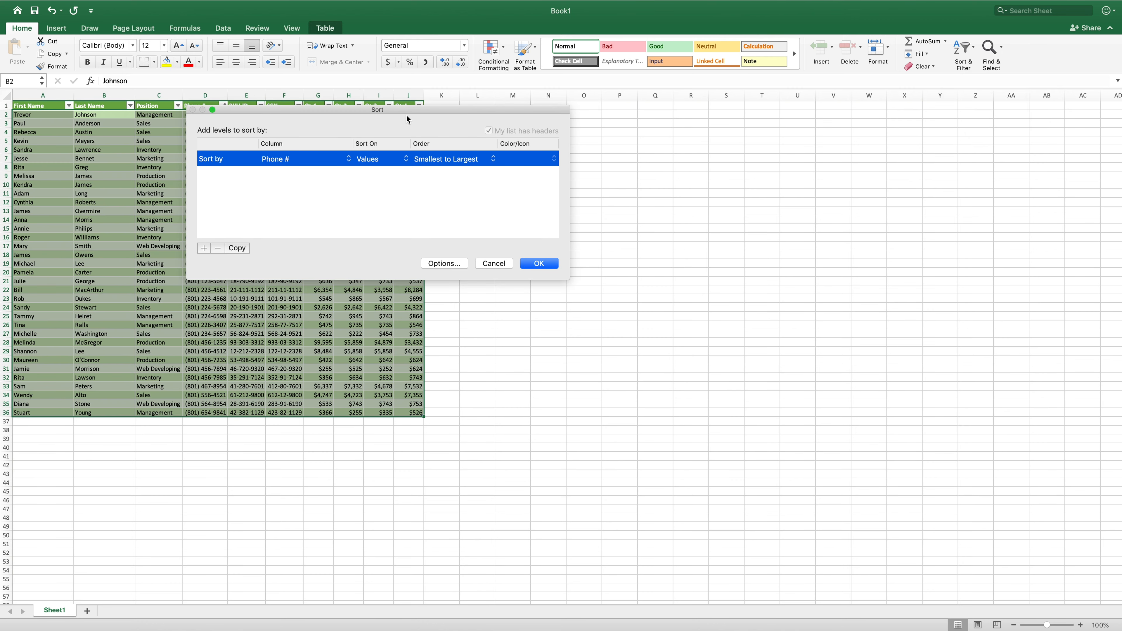
left_click_drag(395, 109, 551, 132)
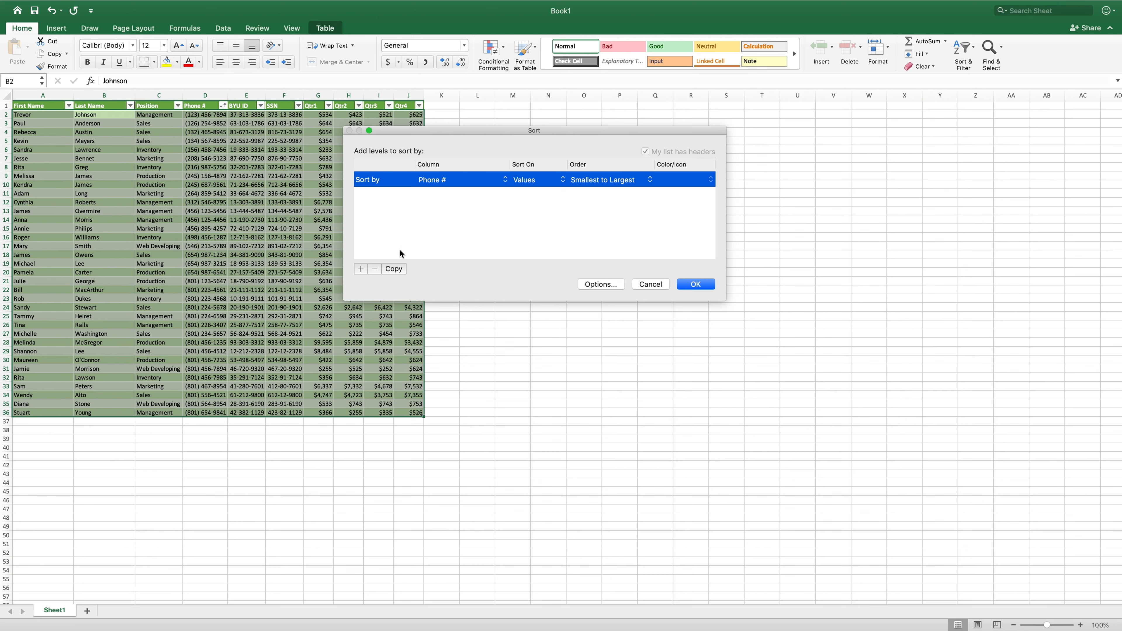
left_click(374, 270)
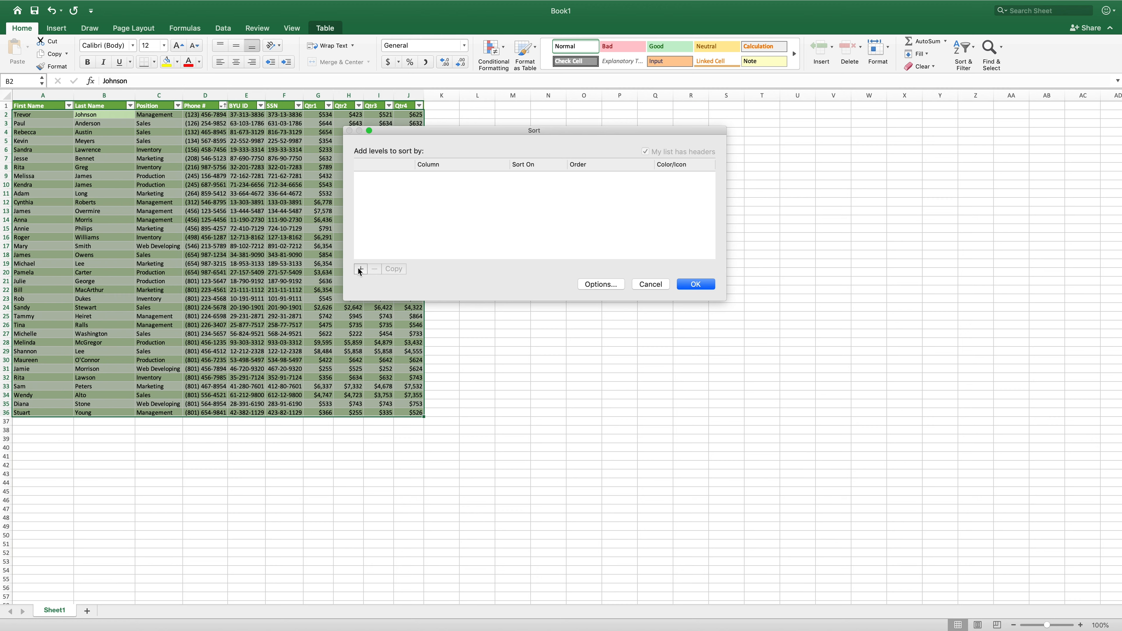
left_click(363, 271)
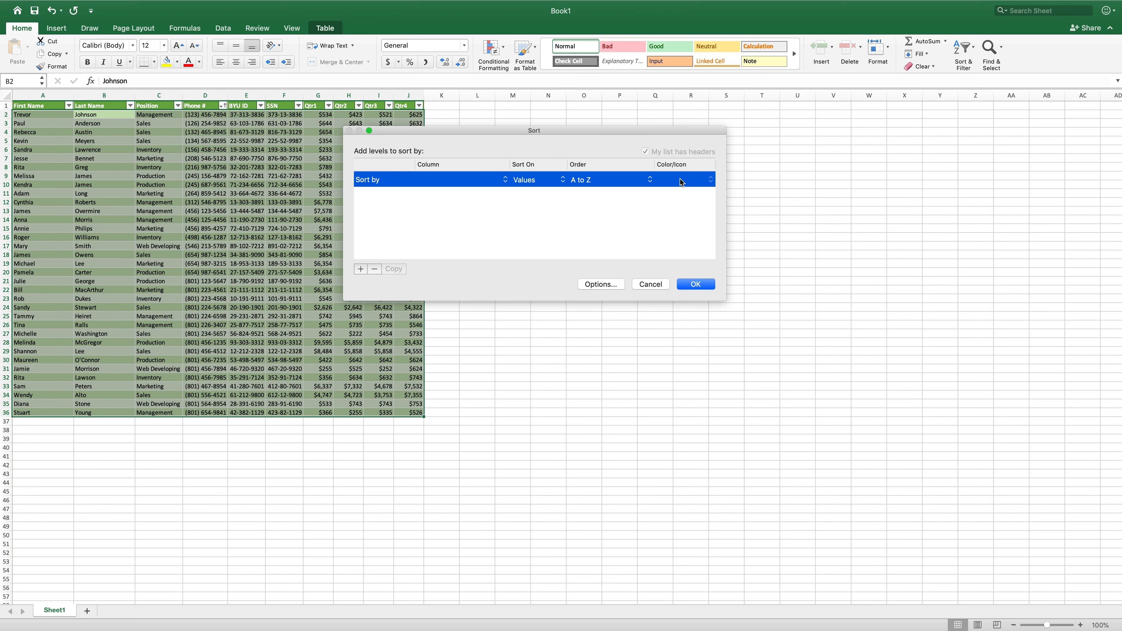
left_click(506, 180)
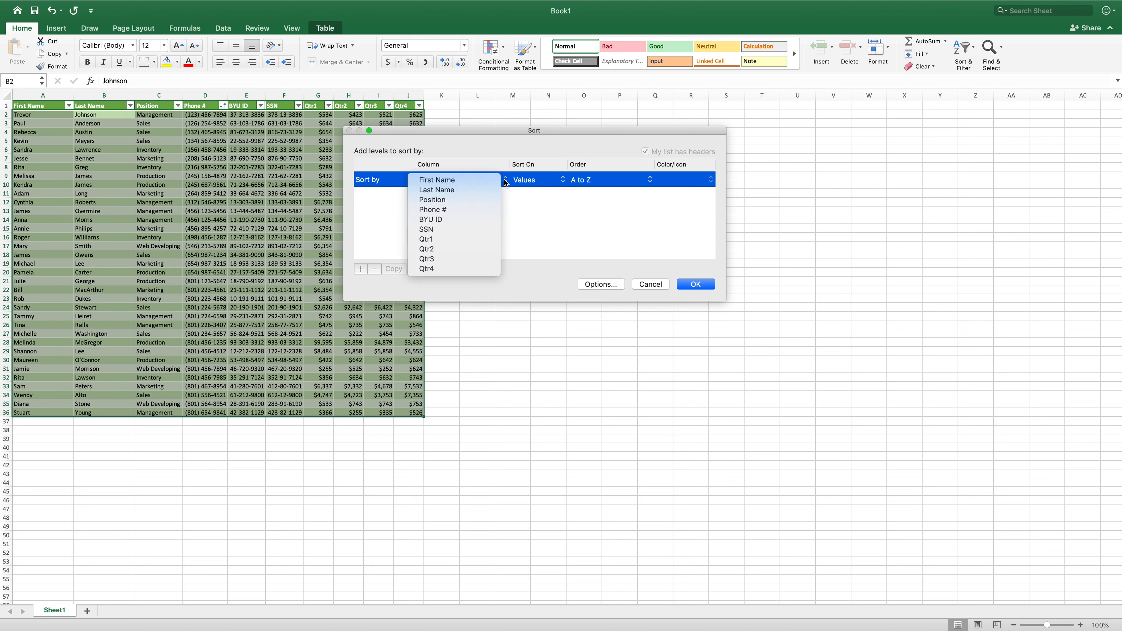
left_click(472, 203)
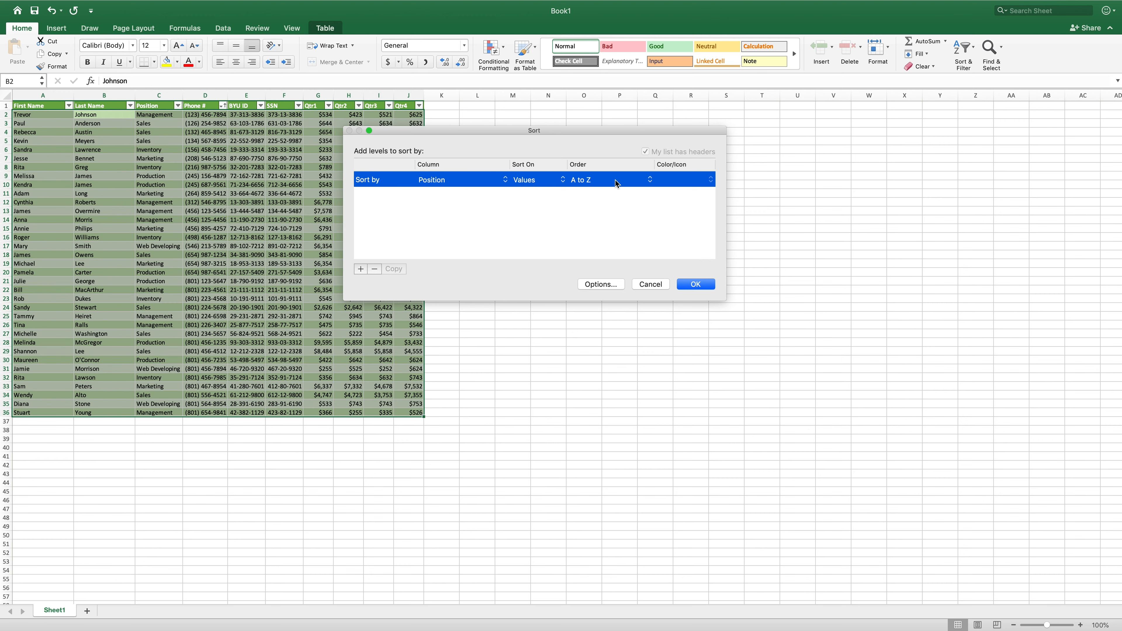
left_click(360, 269)
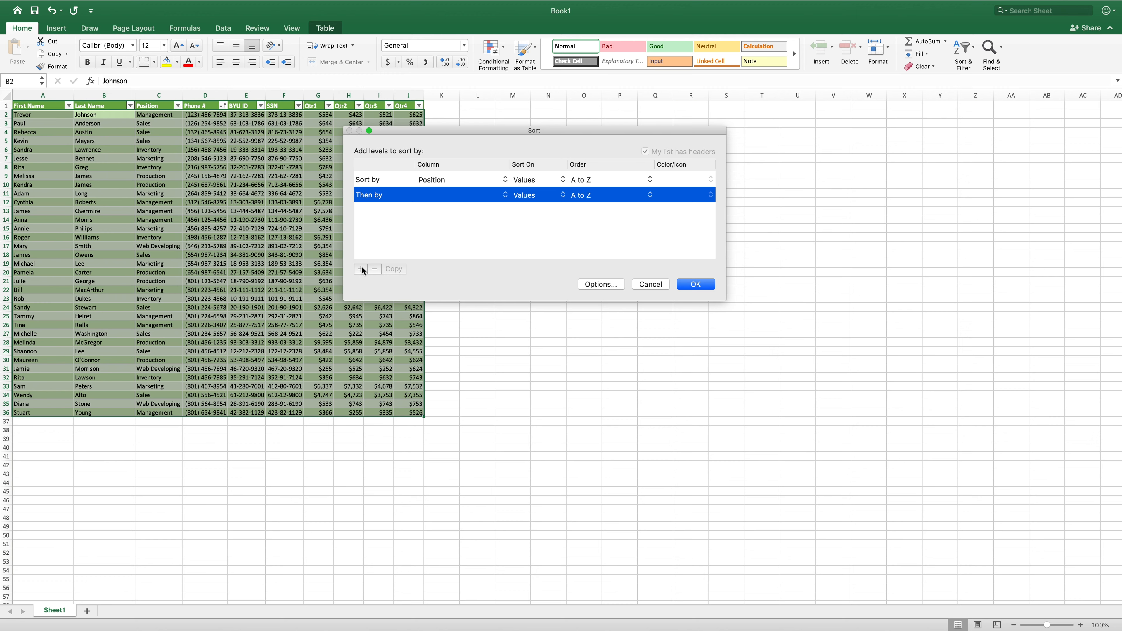
left_click(505, 198)
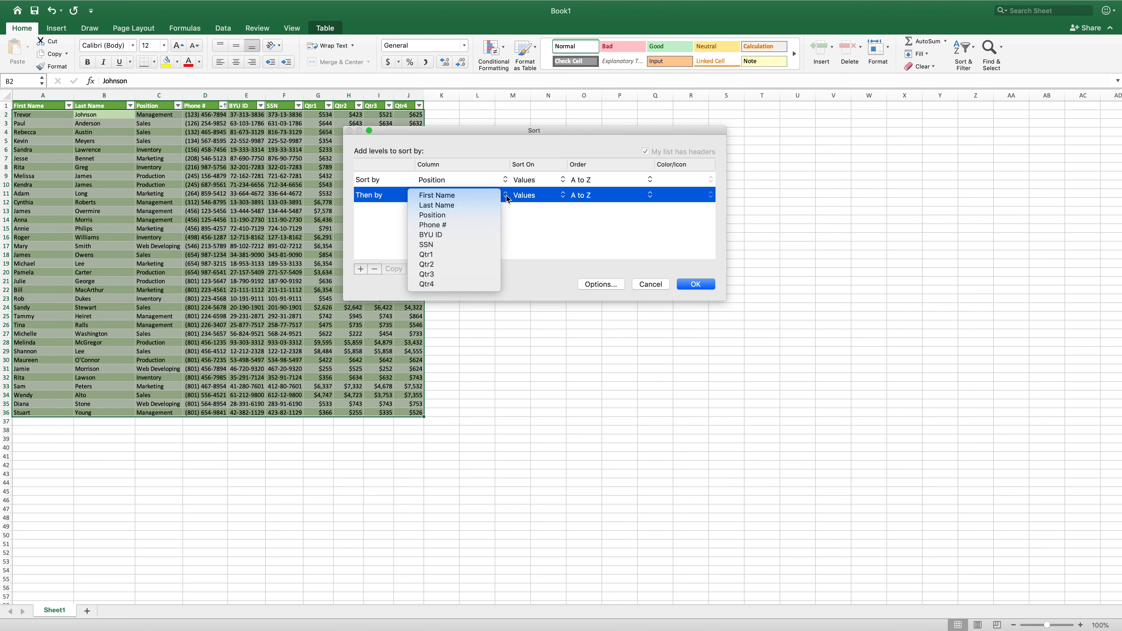
left_click(458, 206)
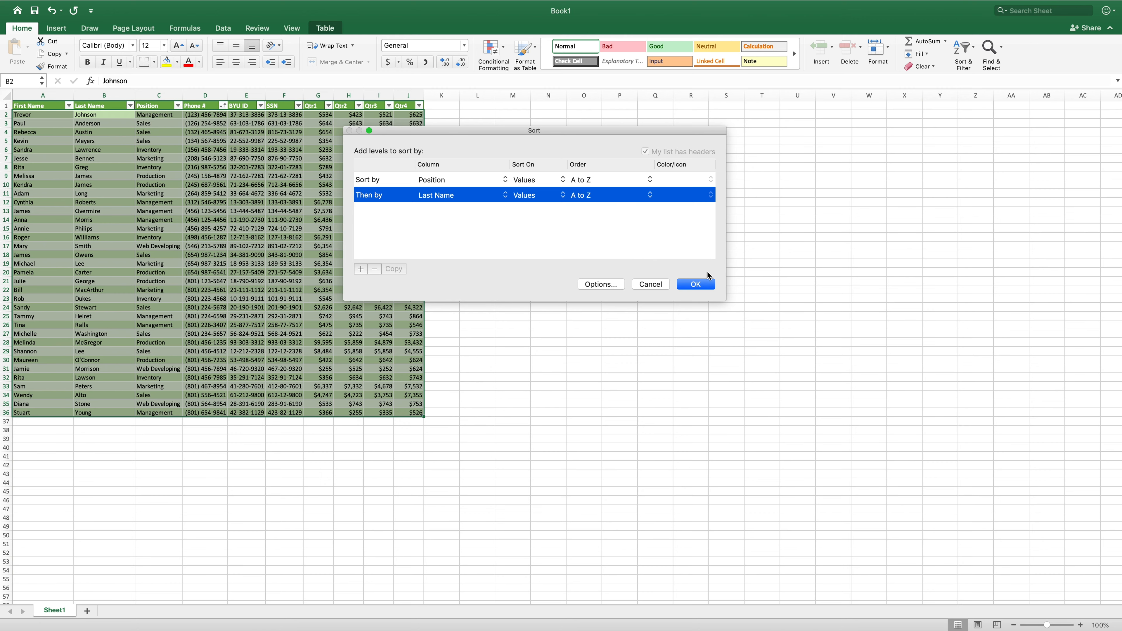
left_click(700, 283)
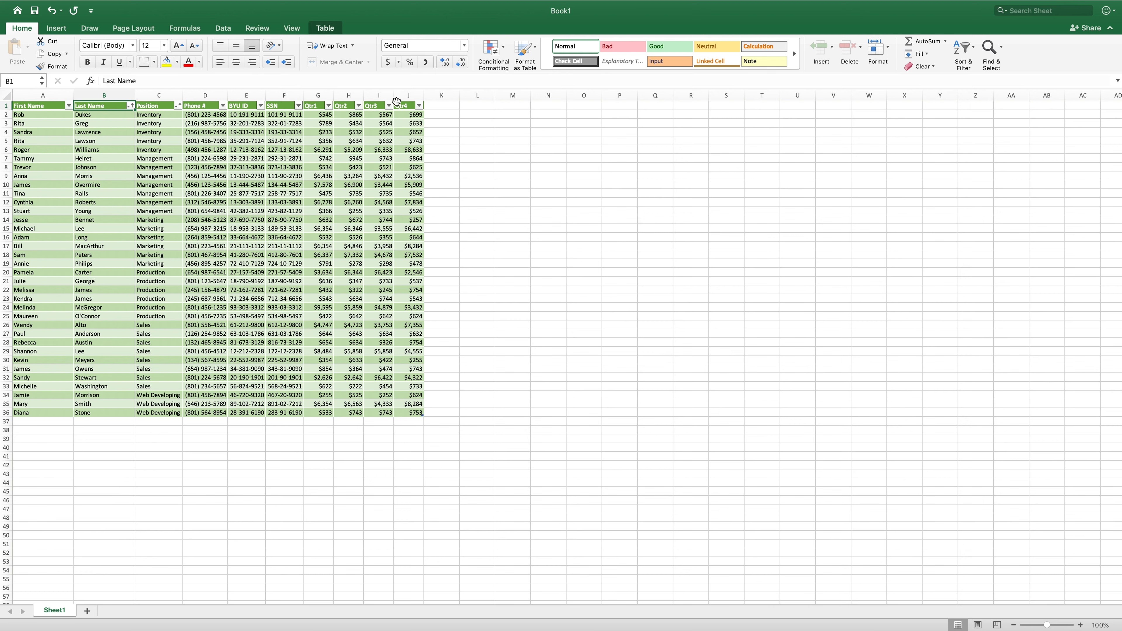
- Add a new column header Total in K1 next to Qtr4
left_click(438, 106)
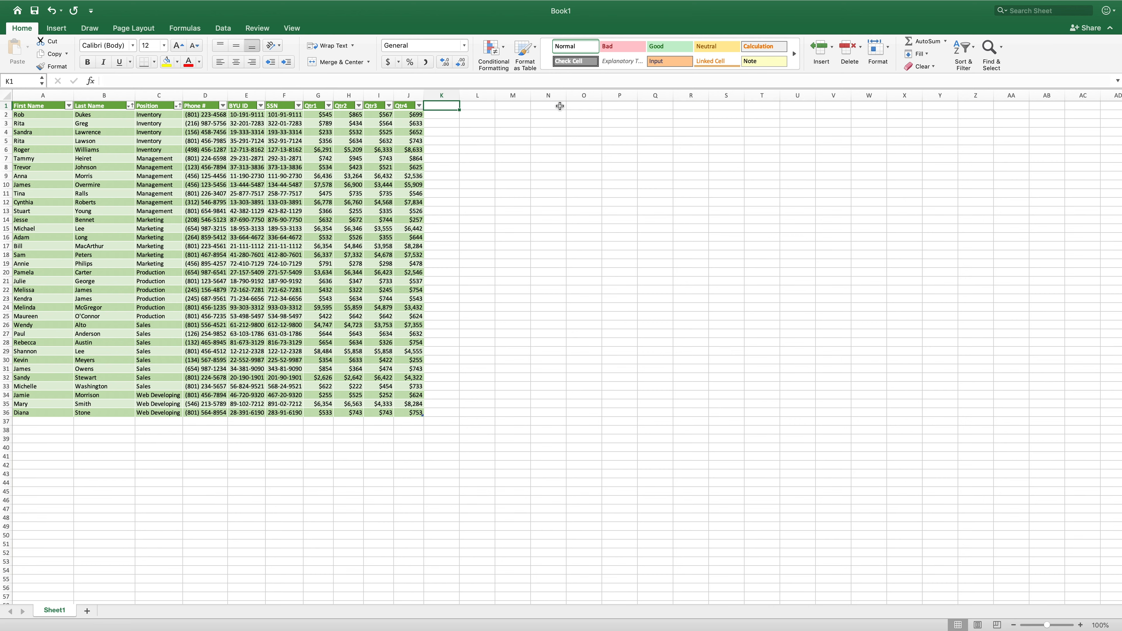
type("Total")
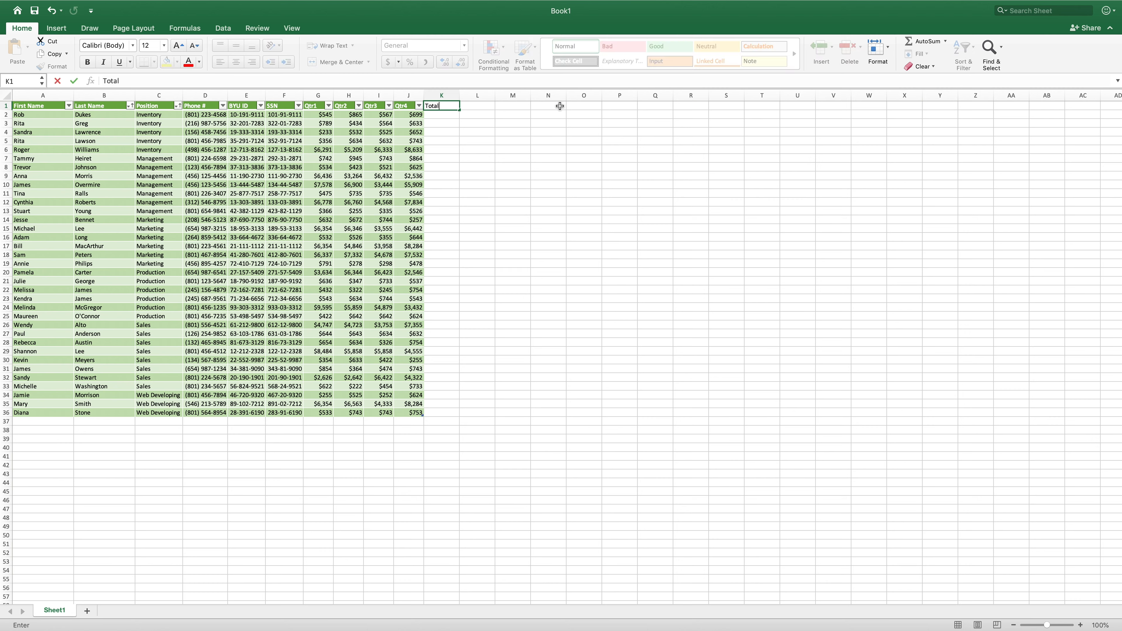
key("Return")
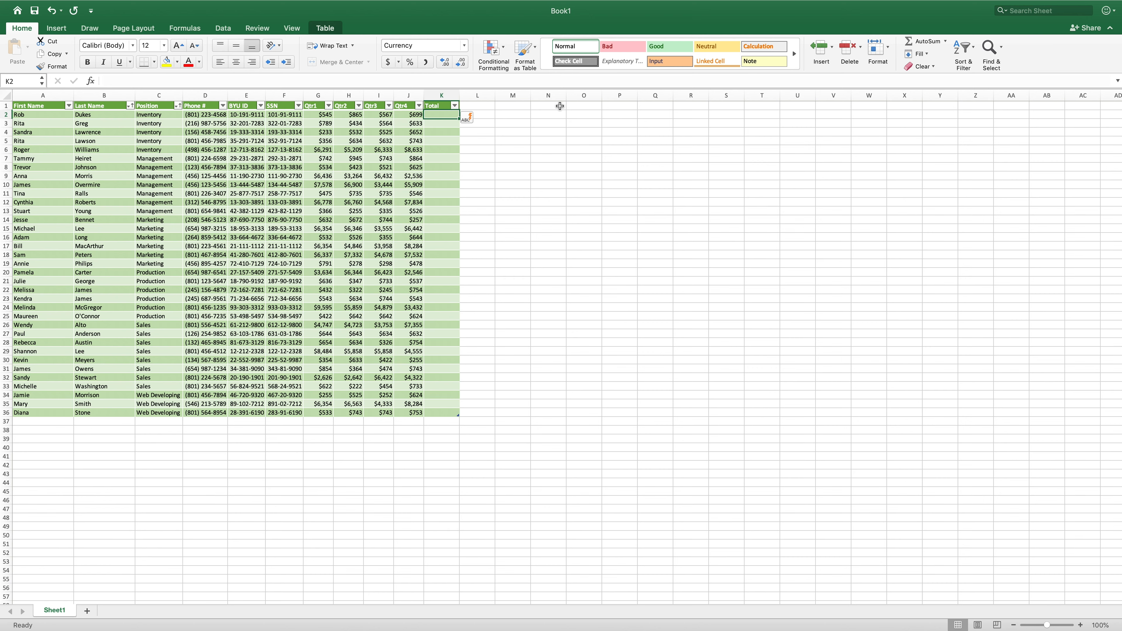
- Enter a SUM formula in the Total column adding Qtr1 through Qtr4 for each employee row
type("=SUM")
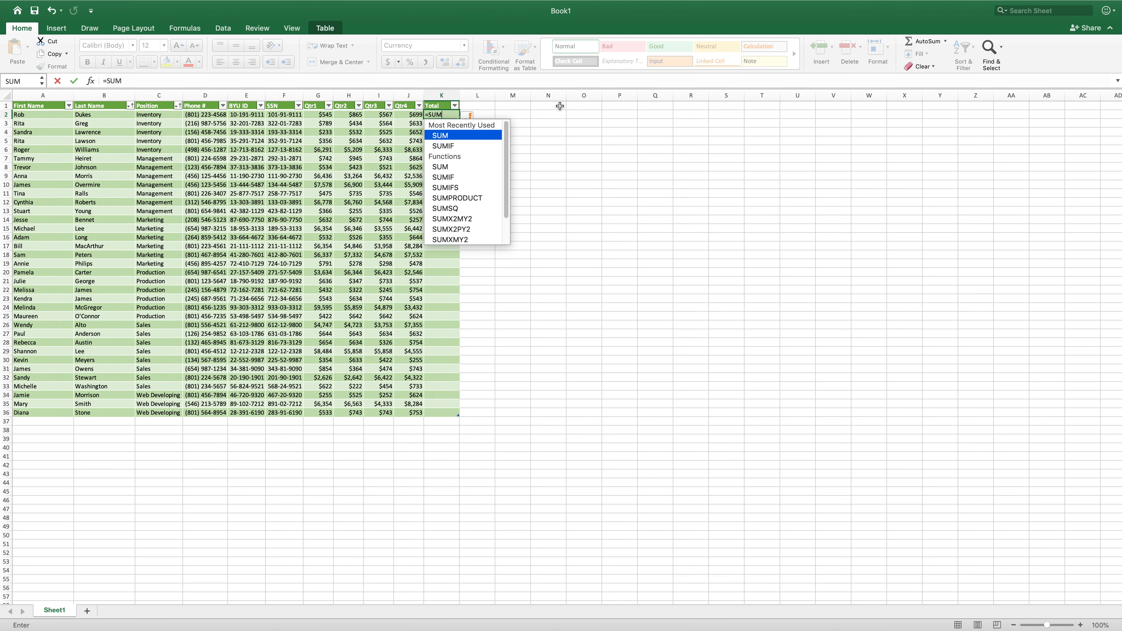
type("(")
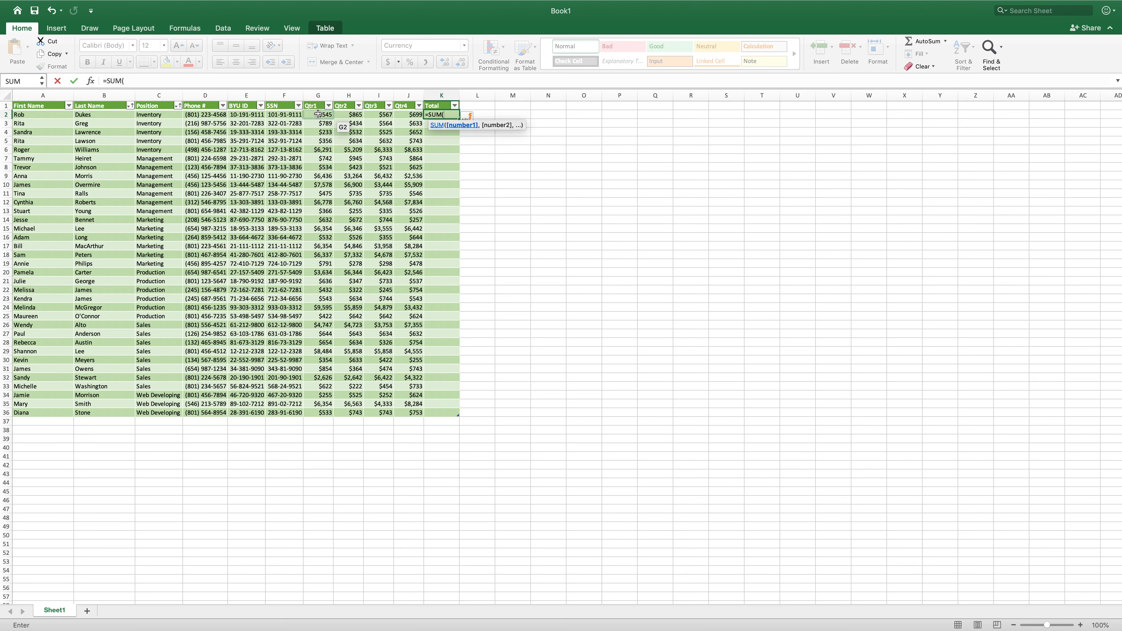
left_click_drag(314, 114, 401, 115)
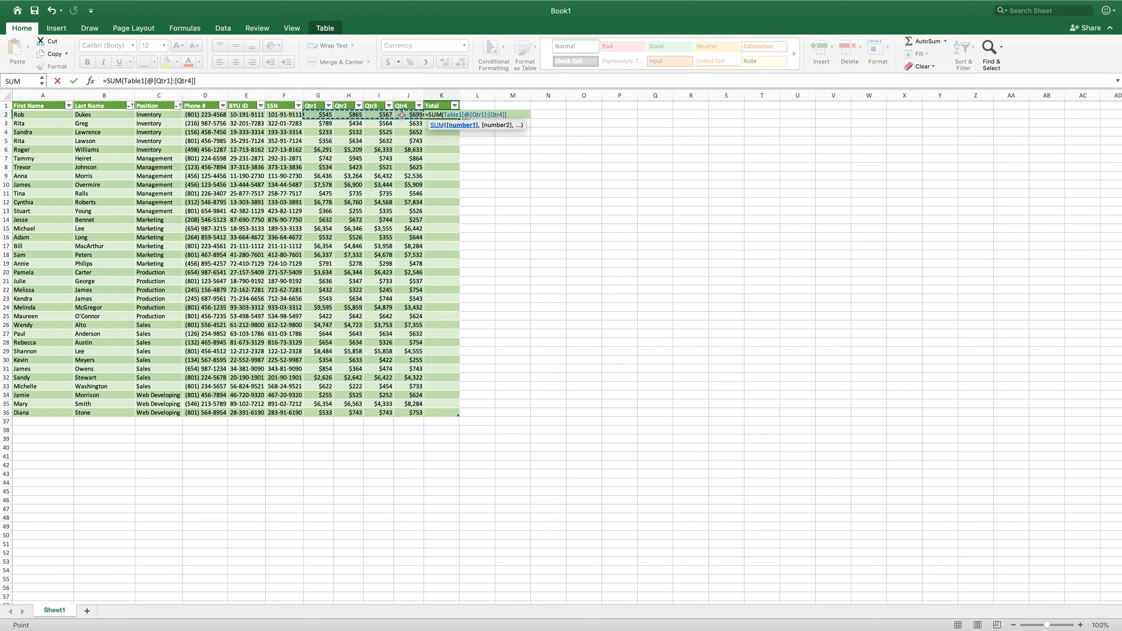
type(")")
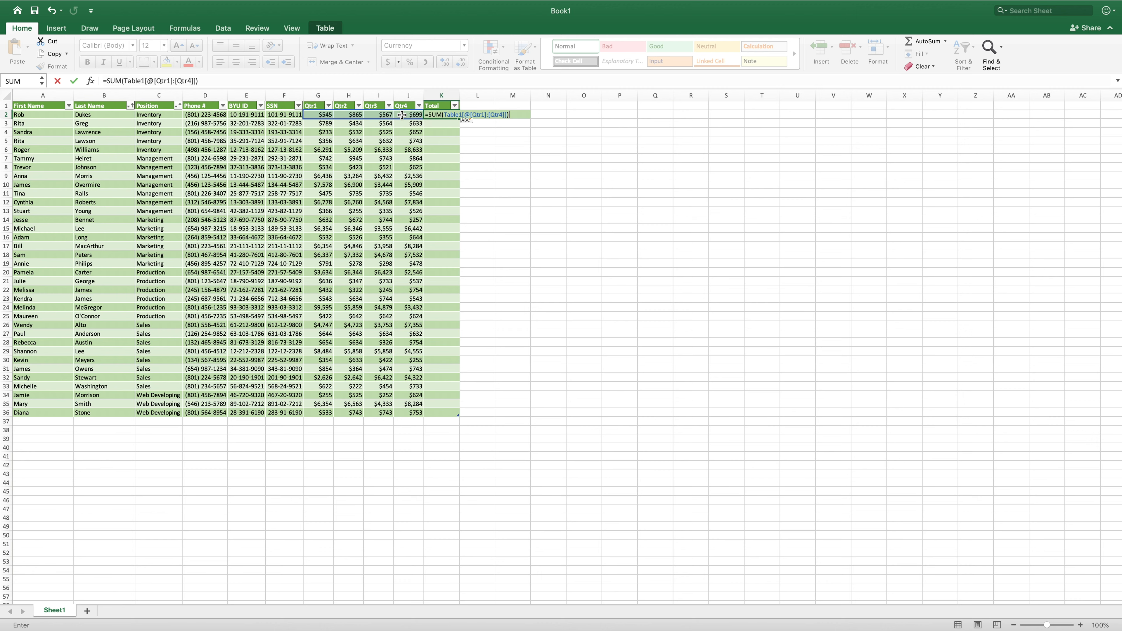
key("Return")
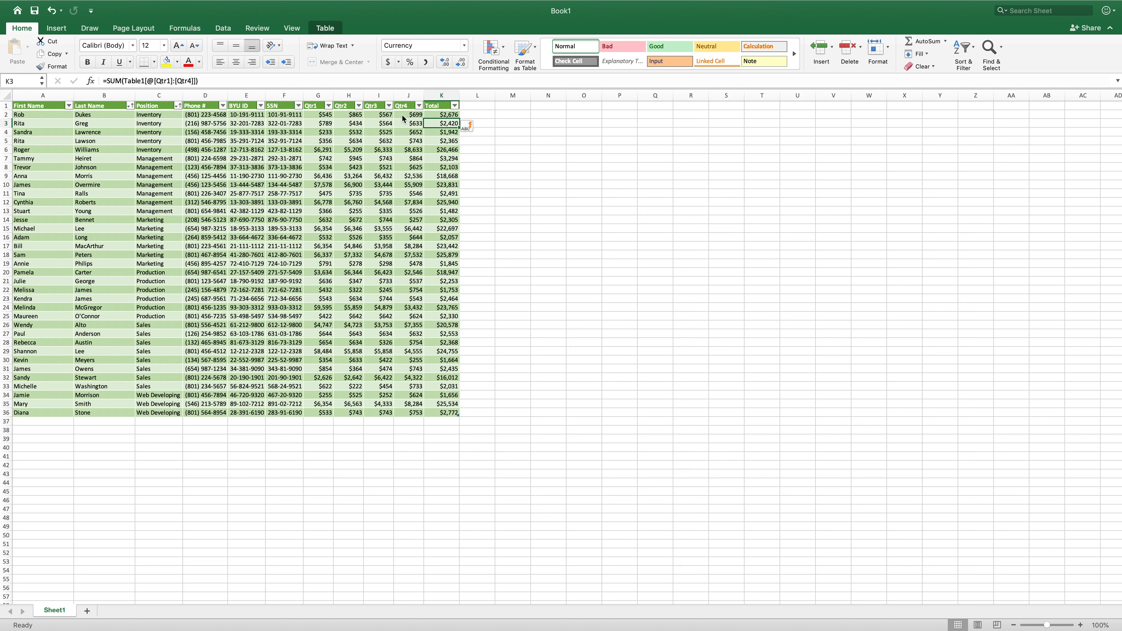
- Turn on the table's Total Row
key("Down")
key("Down")
key("Down")
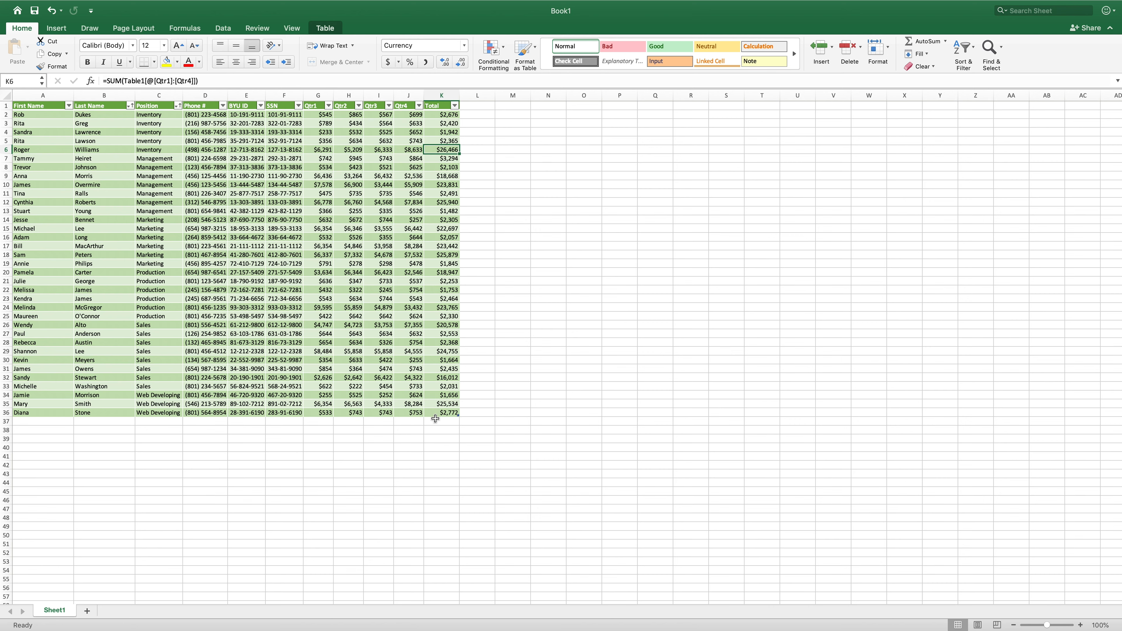
mouse_move(324, 3)
left_click(325, 28)
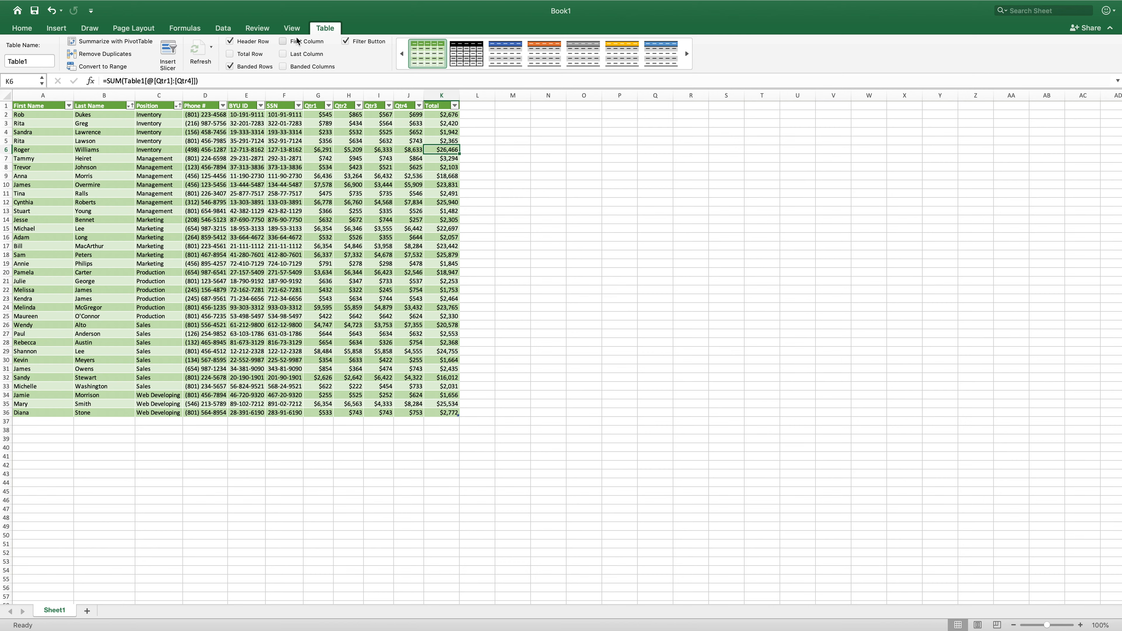
left_click(230, 54)
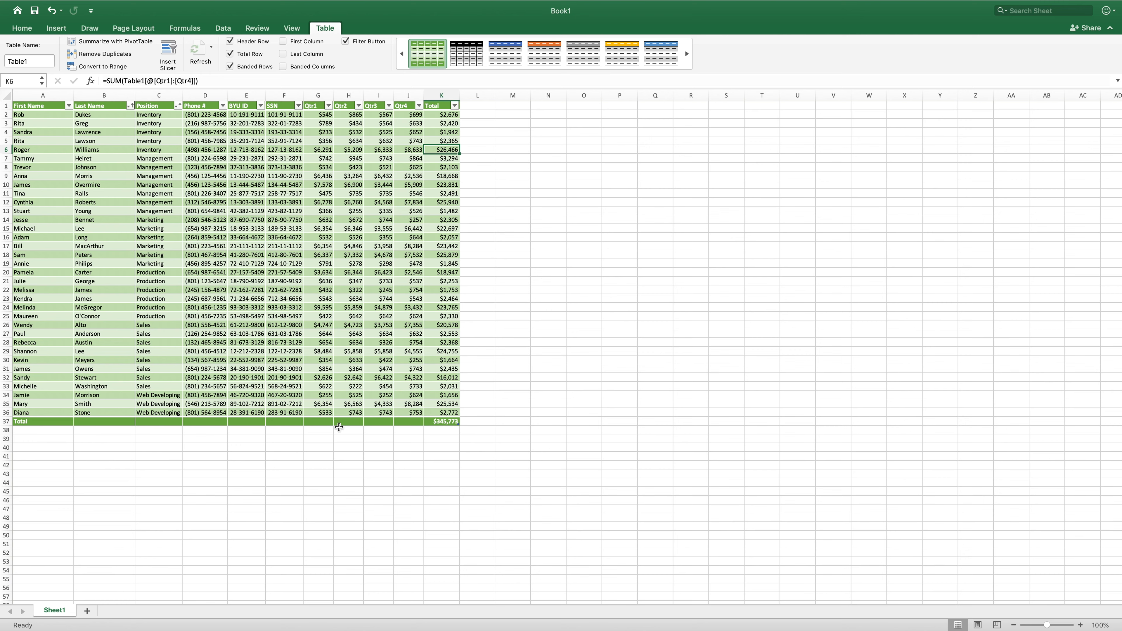
- Enter a SUM formula in the total row totalling the Qtr1 column
left_click(321, 423)
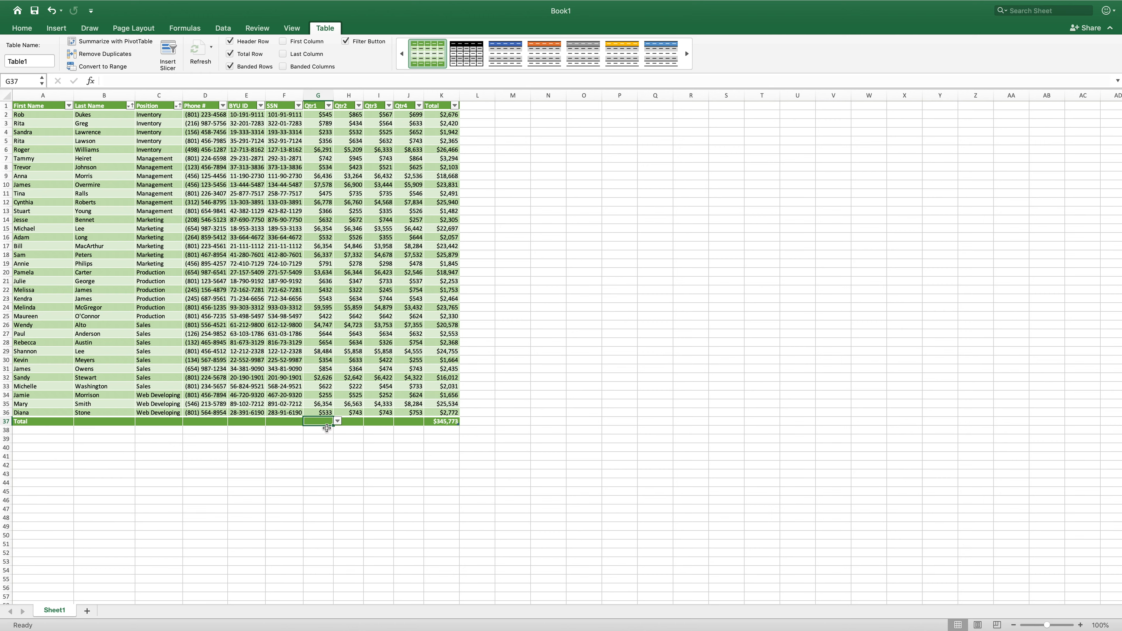
type("=")
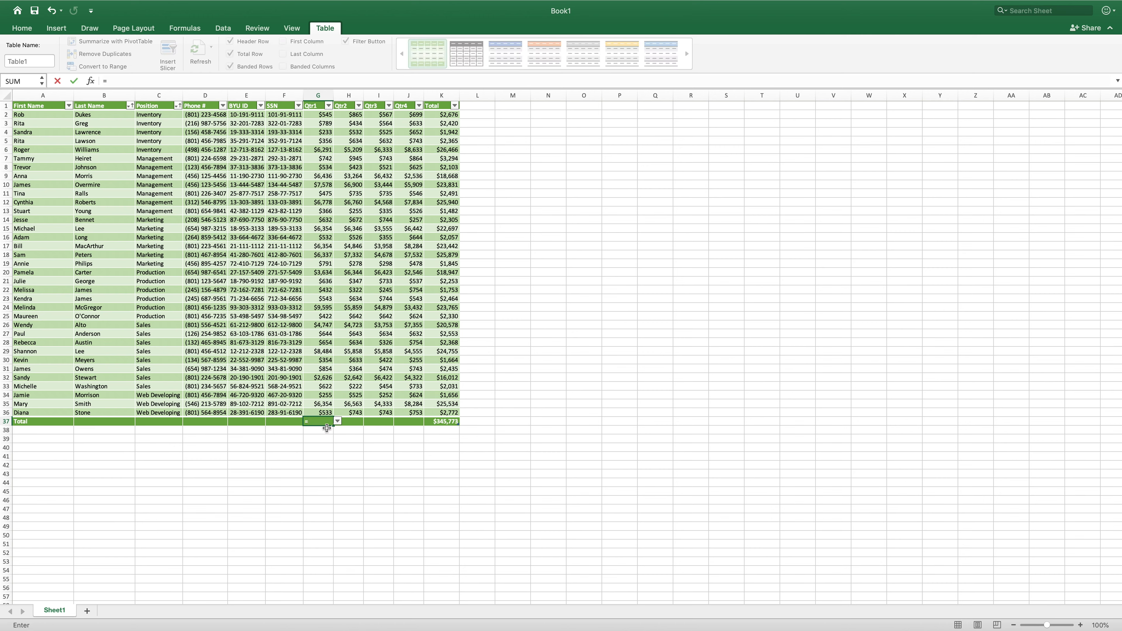
type("SUM(")
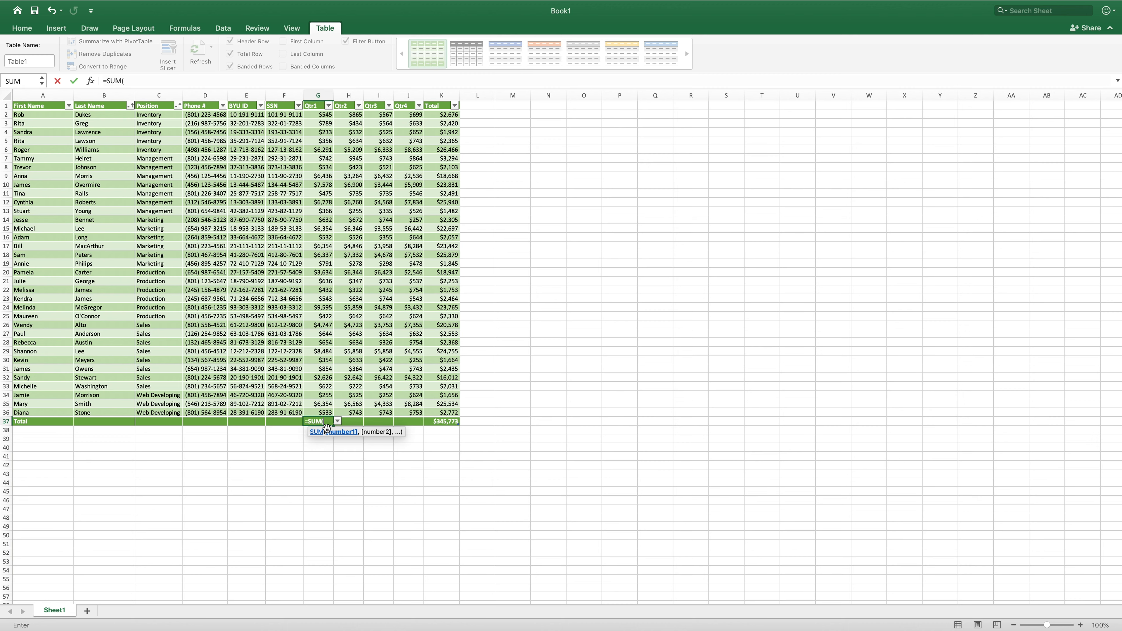
left_click_drag(319, 115, 319, 413)
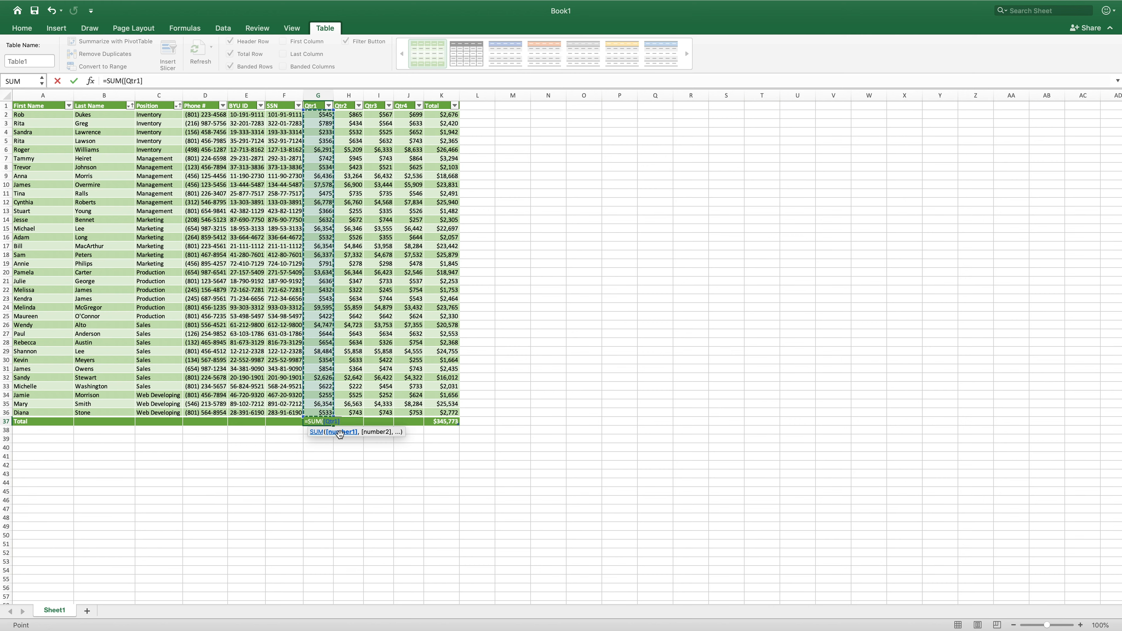
key("Return")
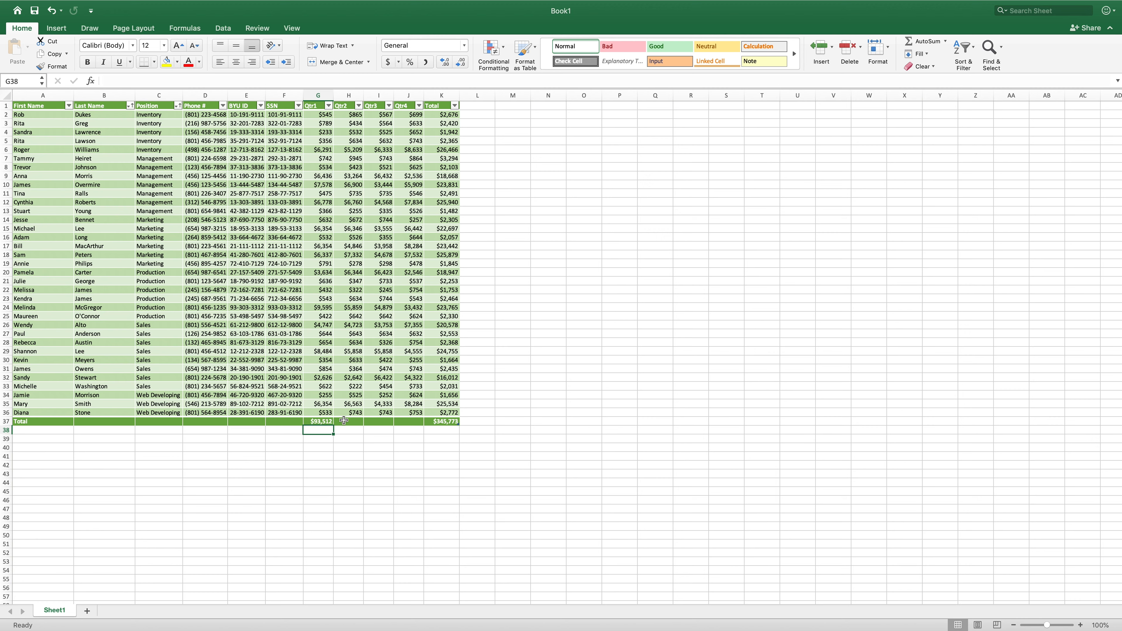
- Copy the Qtr1 total formula across to the Qtr2, Qtr3 and Qtr4 total cells
left_click(325, 422)
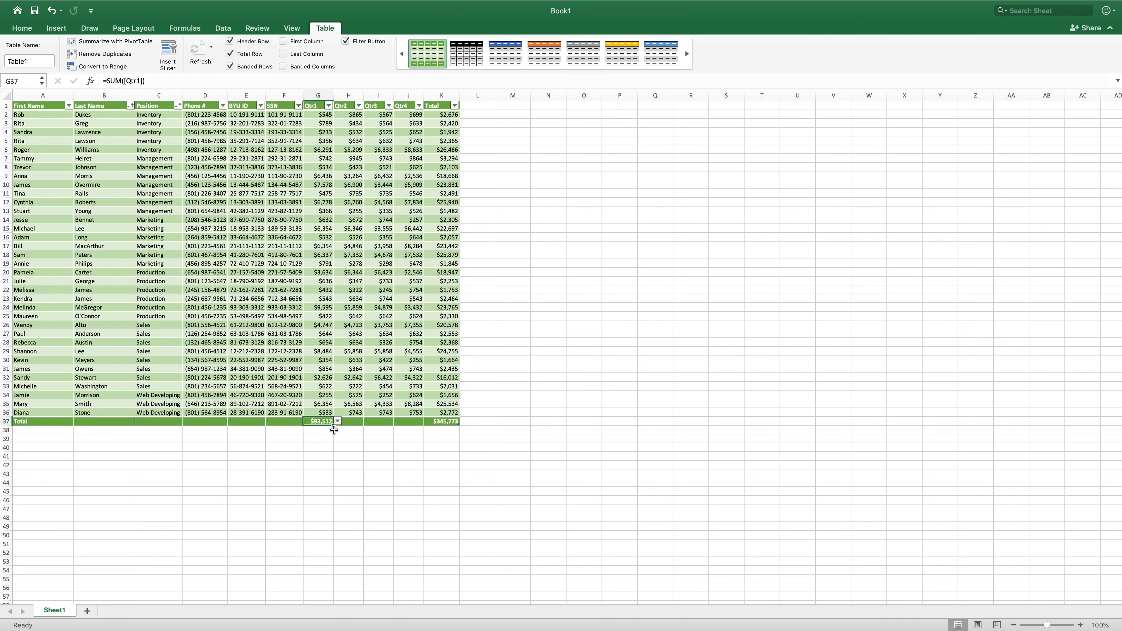
left_click_drag(334, 427, 412, 426)
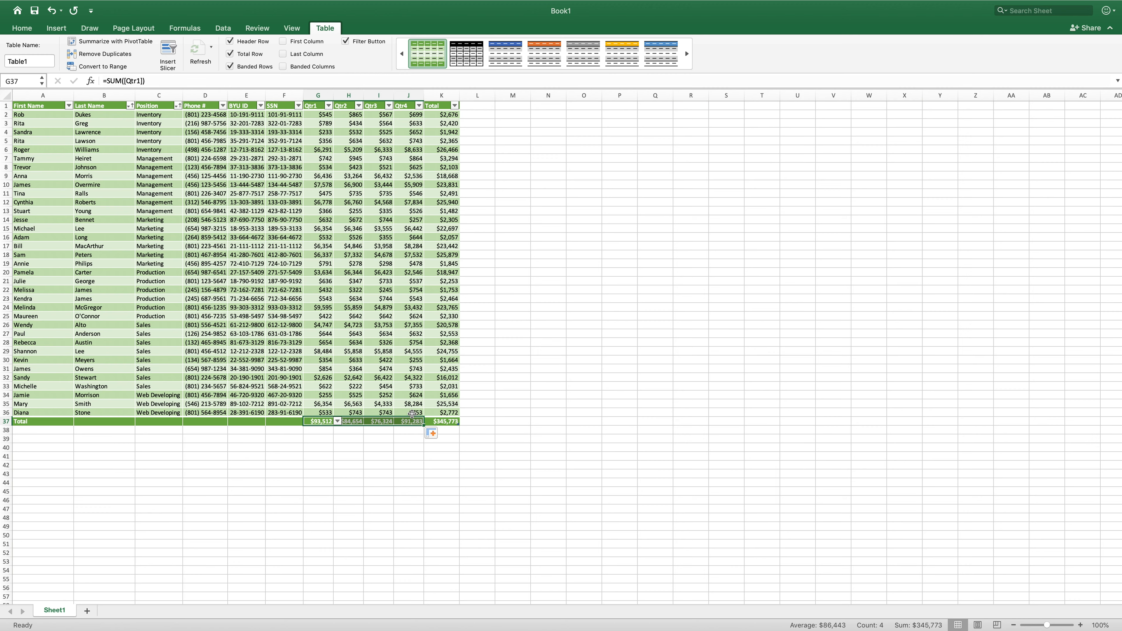
left_click(407, 421)
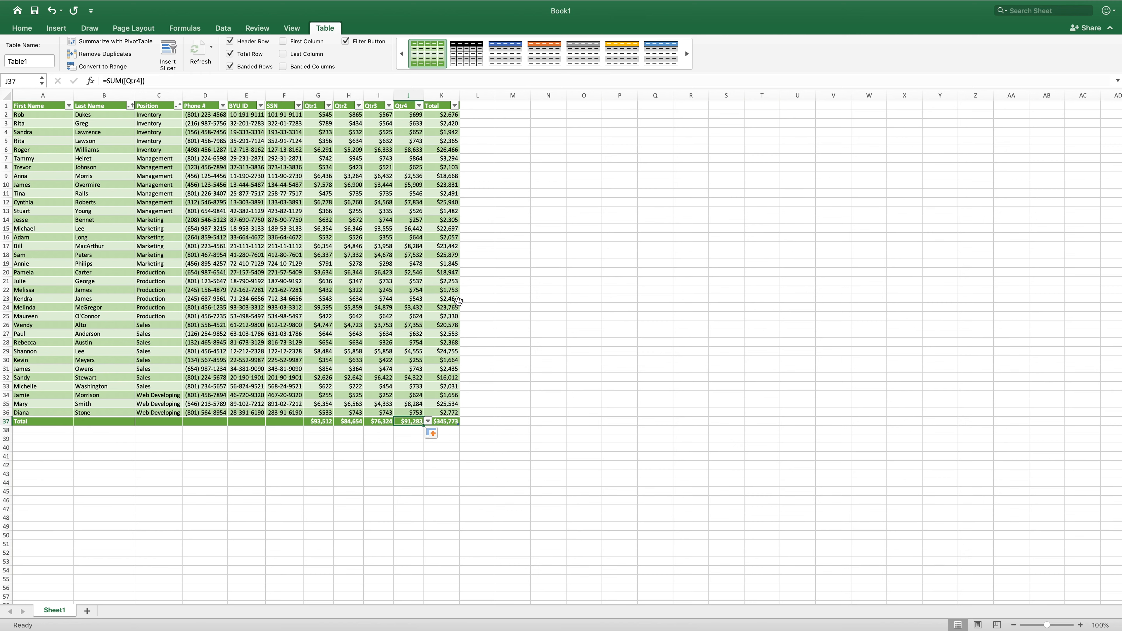
key("Left")
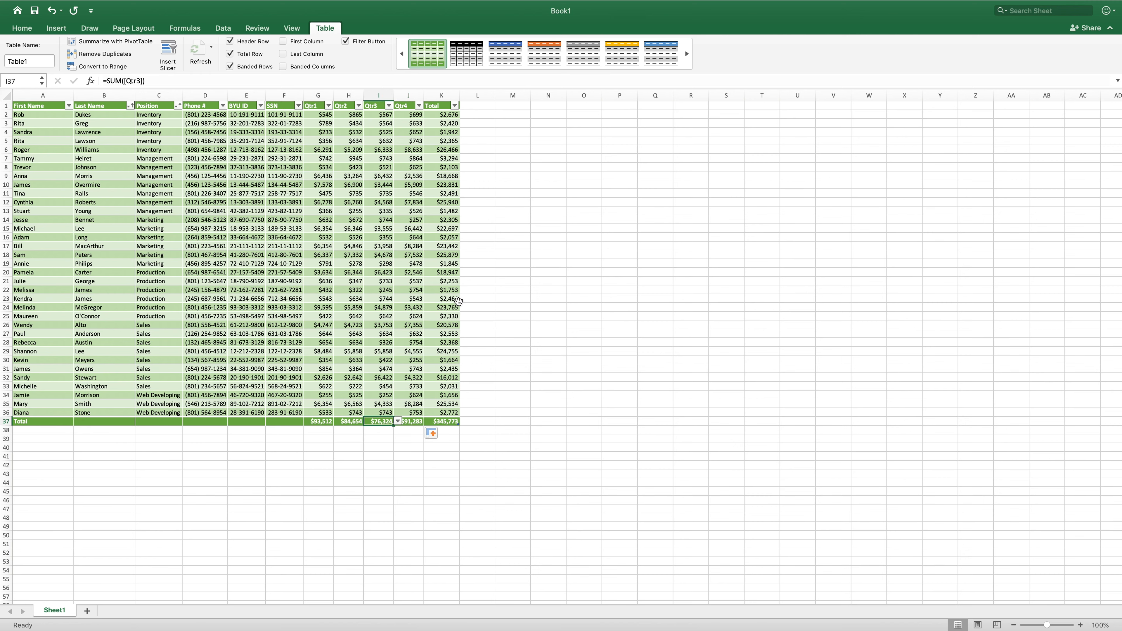
key("Left")
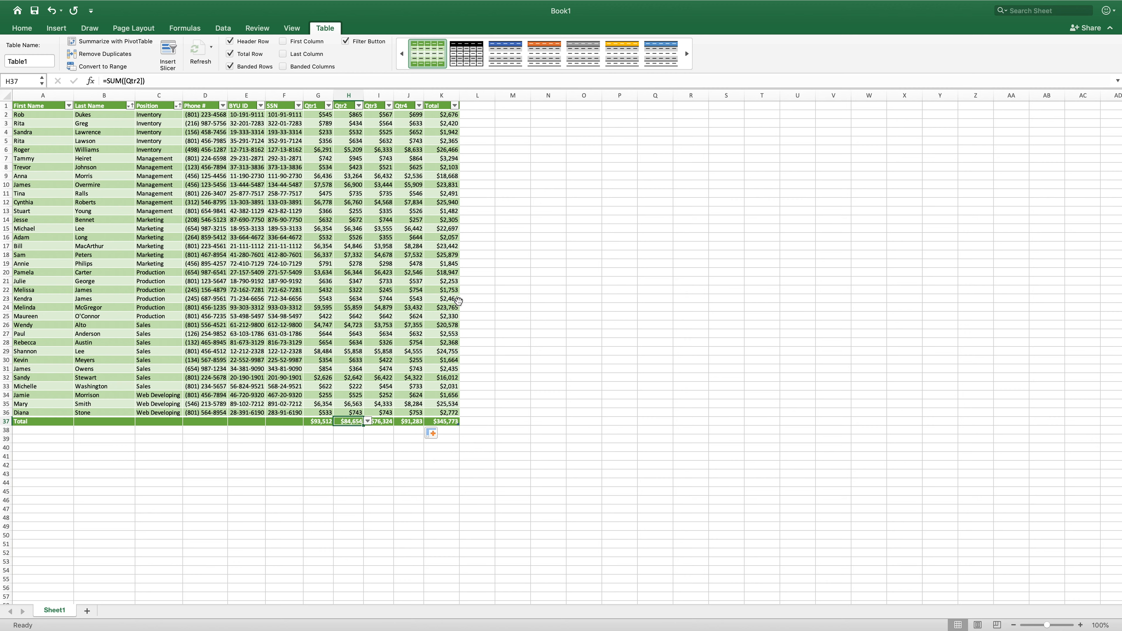
key("Left")
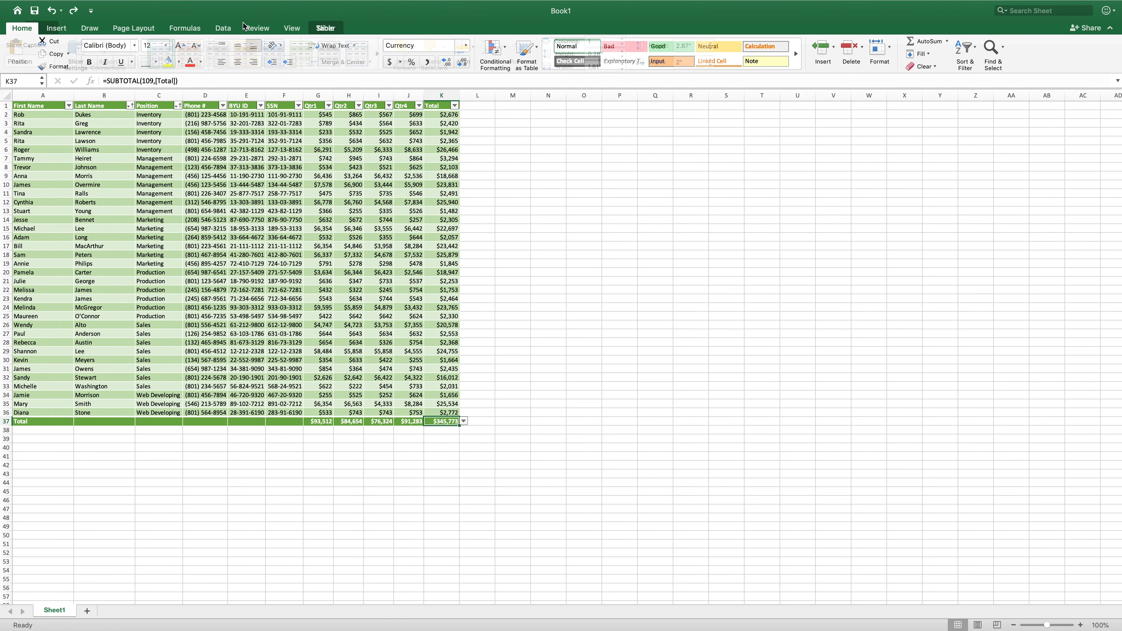
- Insert a slicer for the Position column
left_click(325, 28)
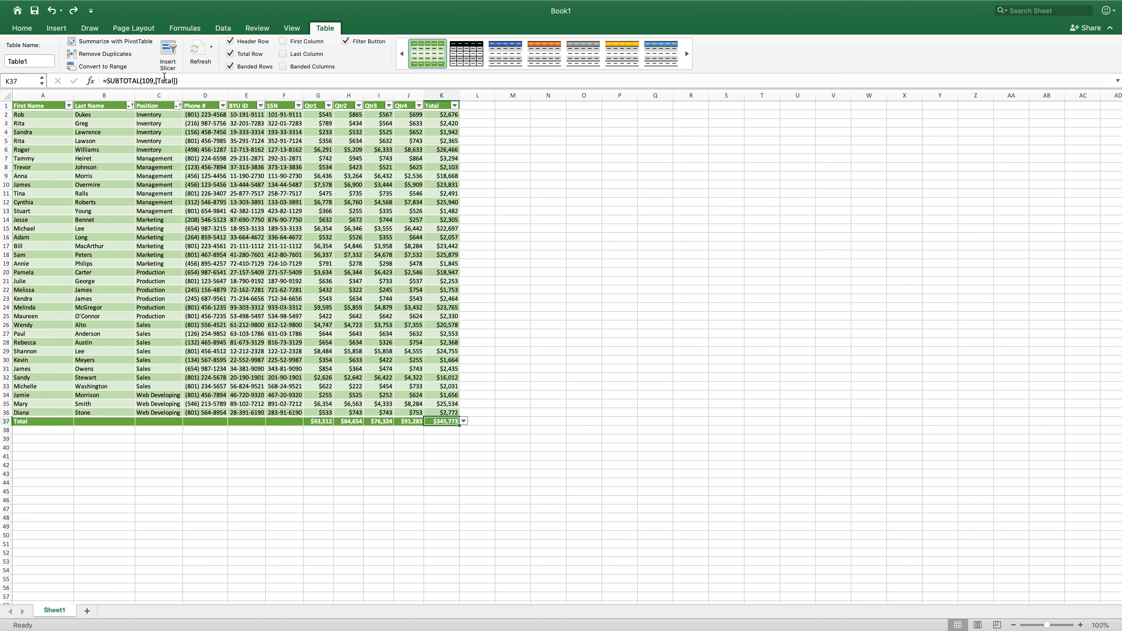
left_click(168, 51)
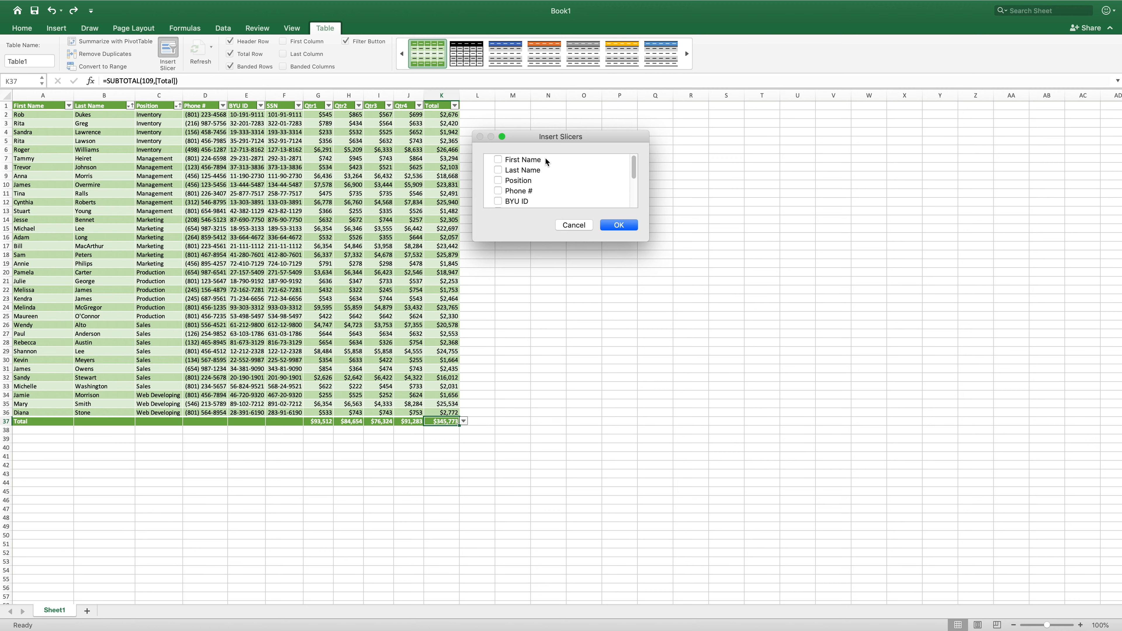
mouse_move(635, 169)
left_mouse_down()
mouse_move(629, 205)
mouse_move(637, 163)
left_mouse_up()
left_click(625, 226)
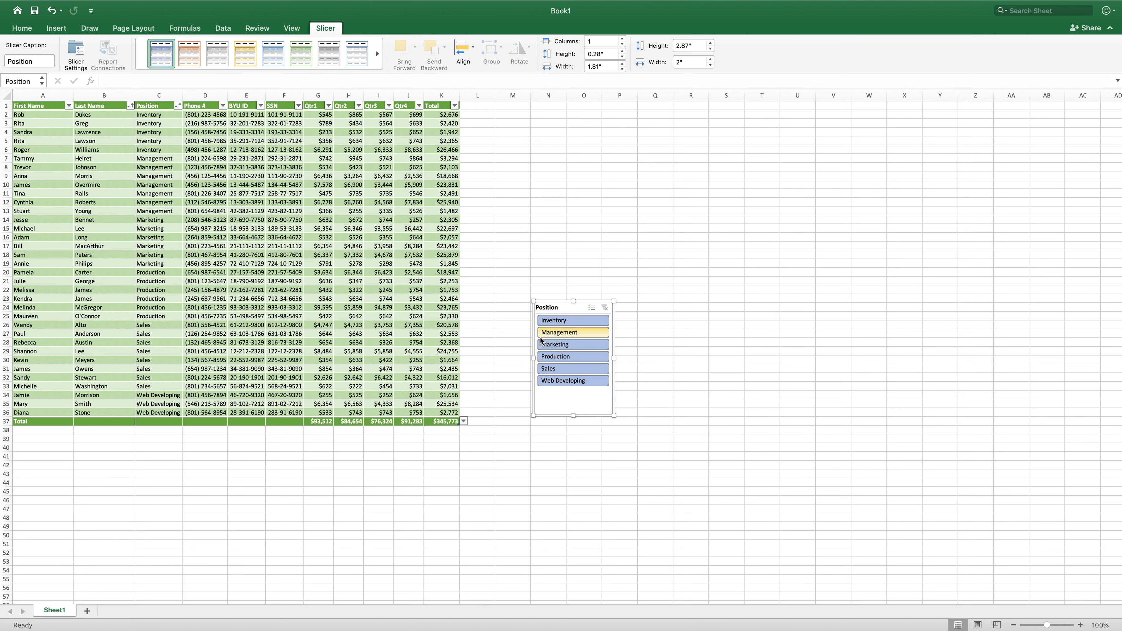
- Filter the table with the Position slicer by single positions, then multi-select all positions
left_click(577, 324)
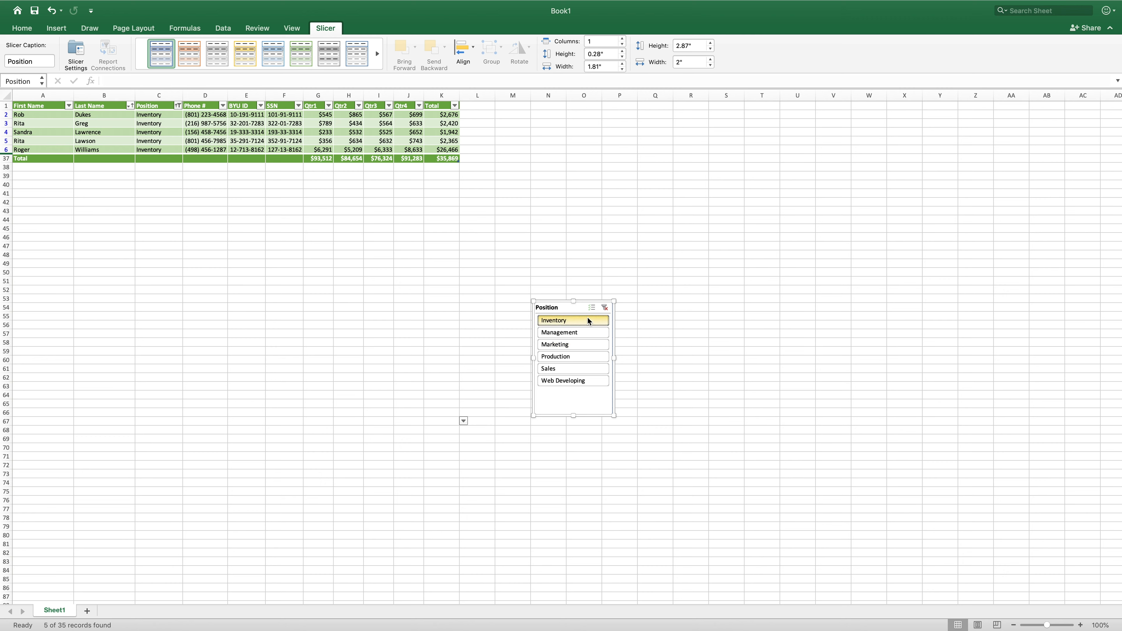
left_click(581, 348)
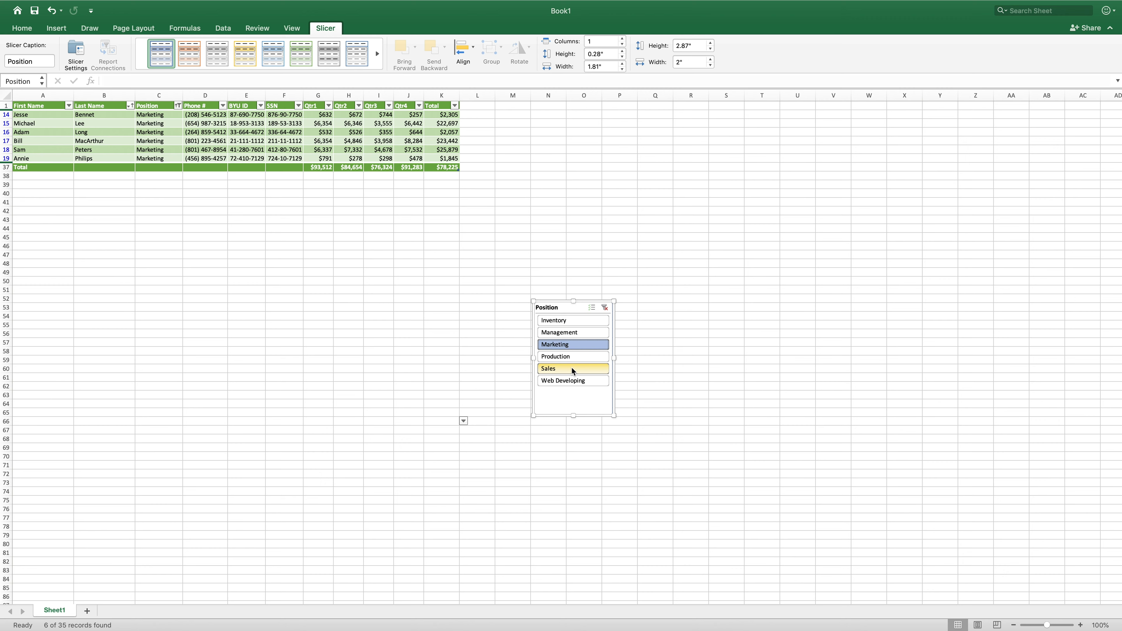
left_click(572, 358)
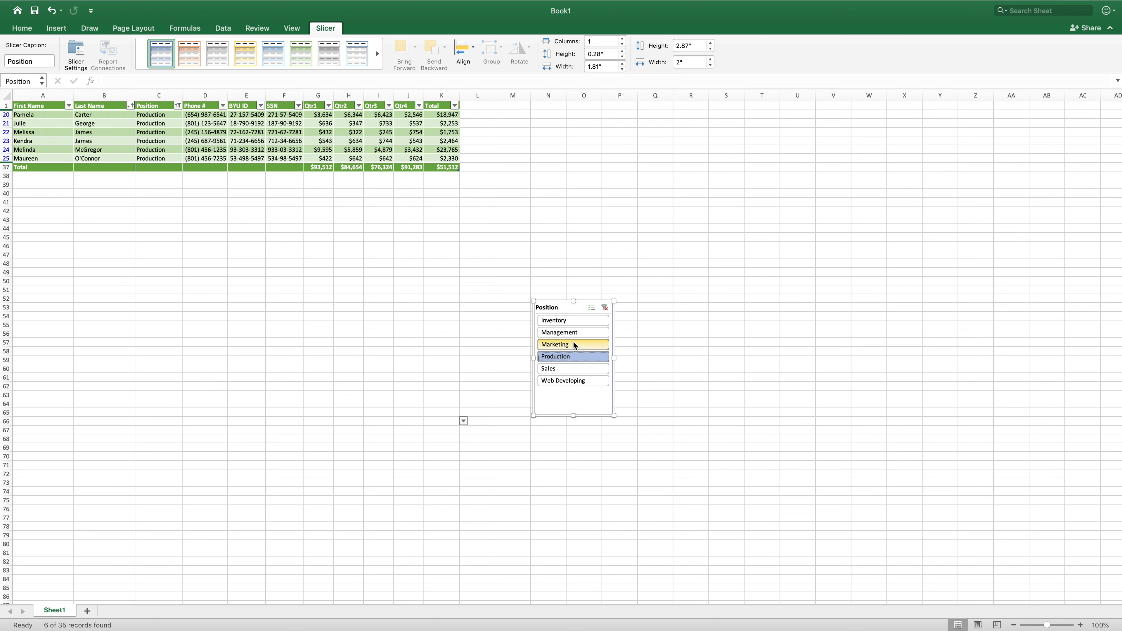
left_click(593, 310)
left_click(571, 321)
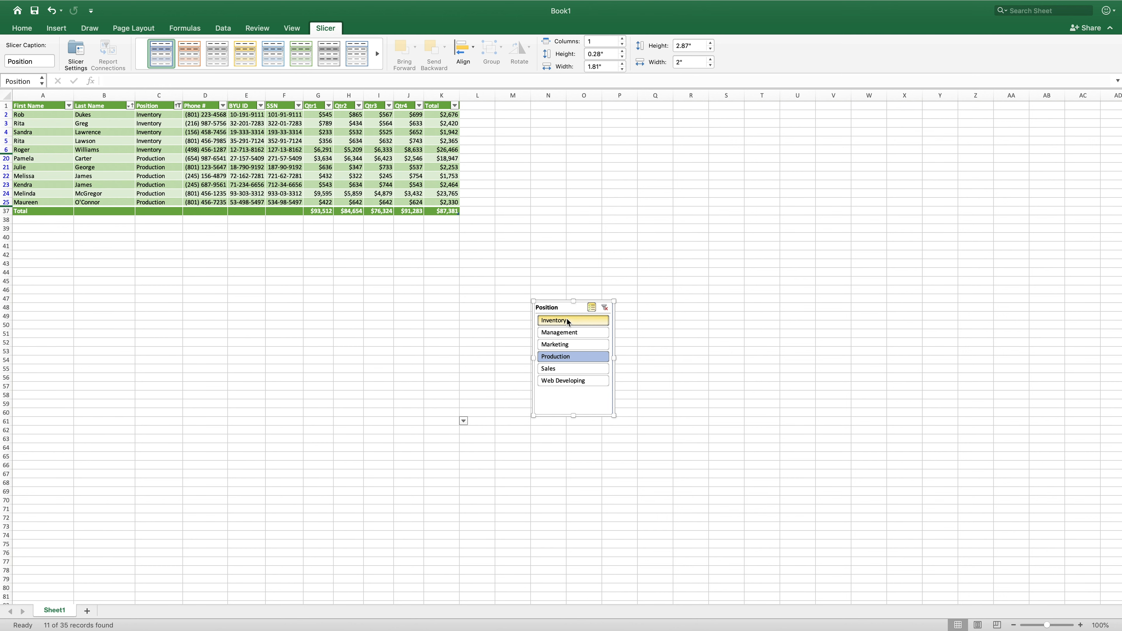
left_click(582, 333)
left_click(581, 344)
left_click(583, 368)
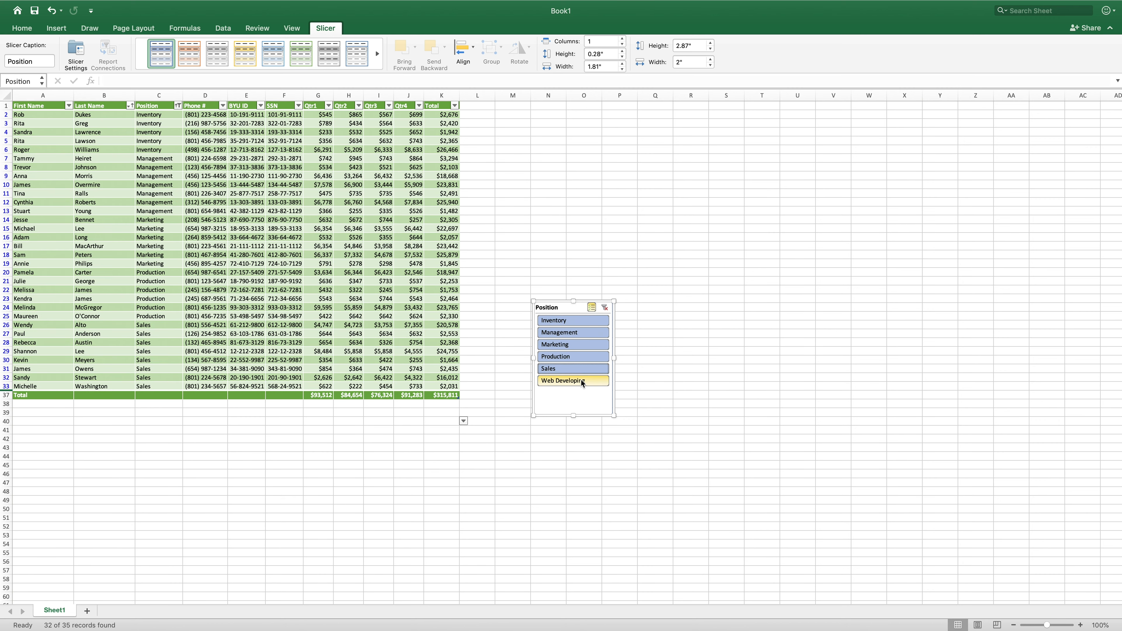
left_click(582, 380)
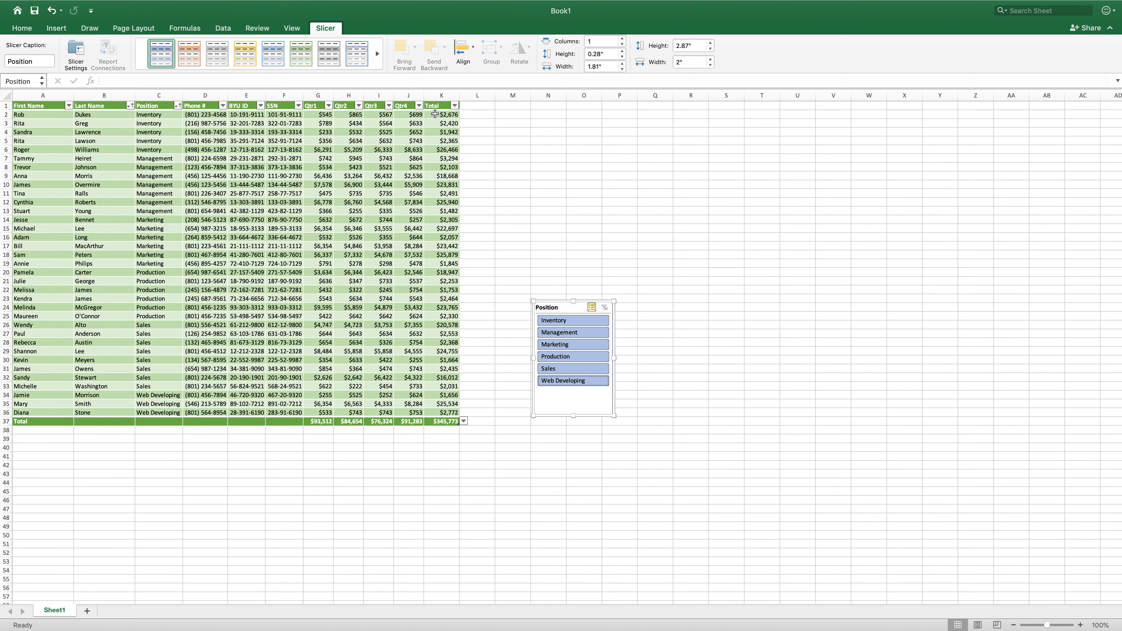
- Apply blue solid-fill data bars to the Total column values
left_click_drag(435, 115, 447, 411)
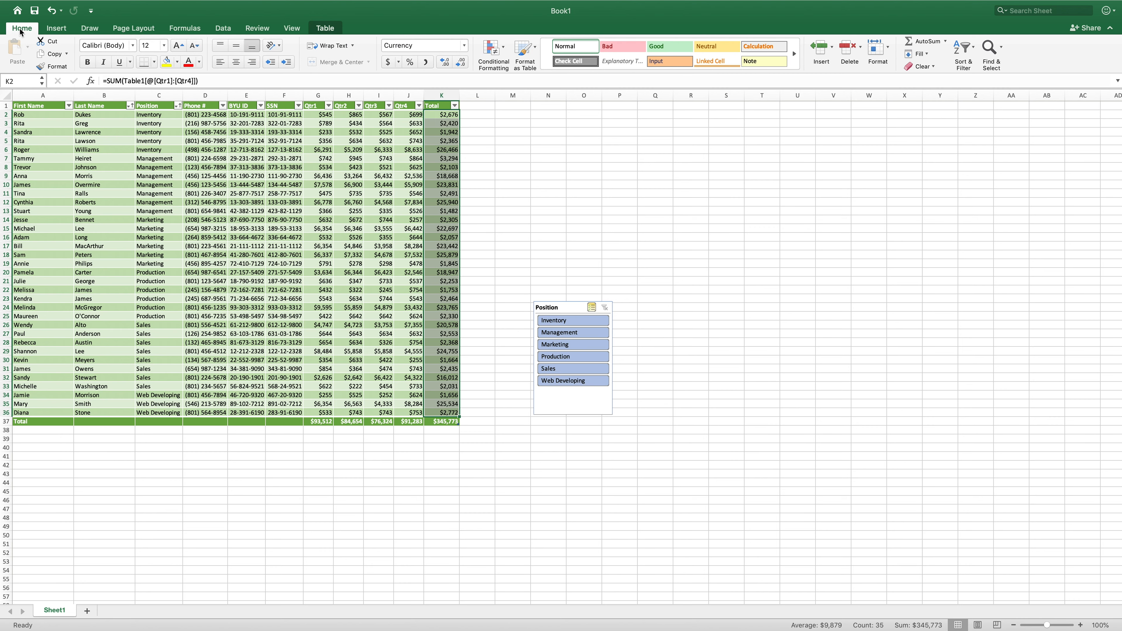
left_click(504, 48)
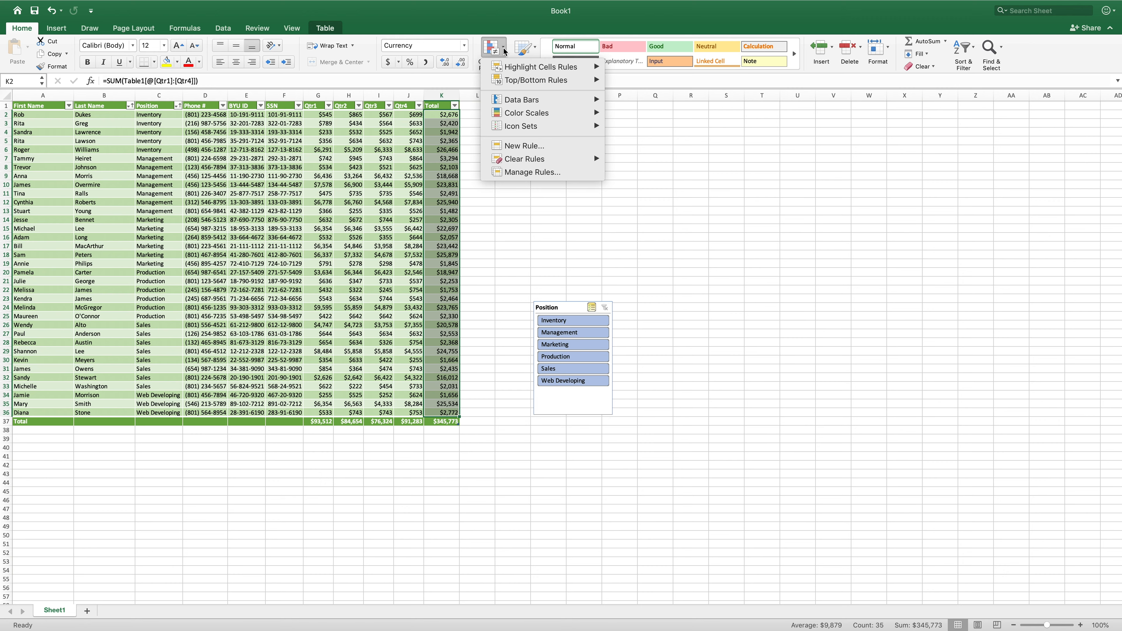
mouse_move(520, 111)
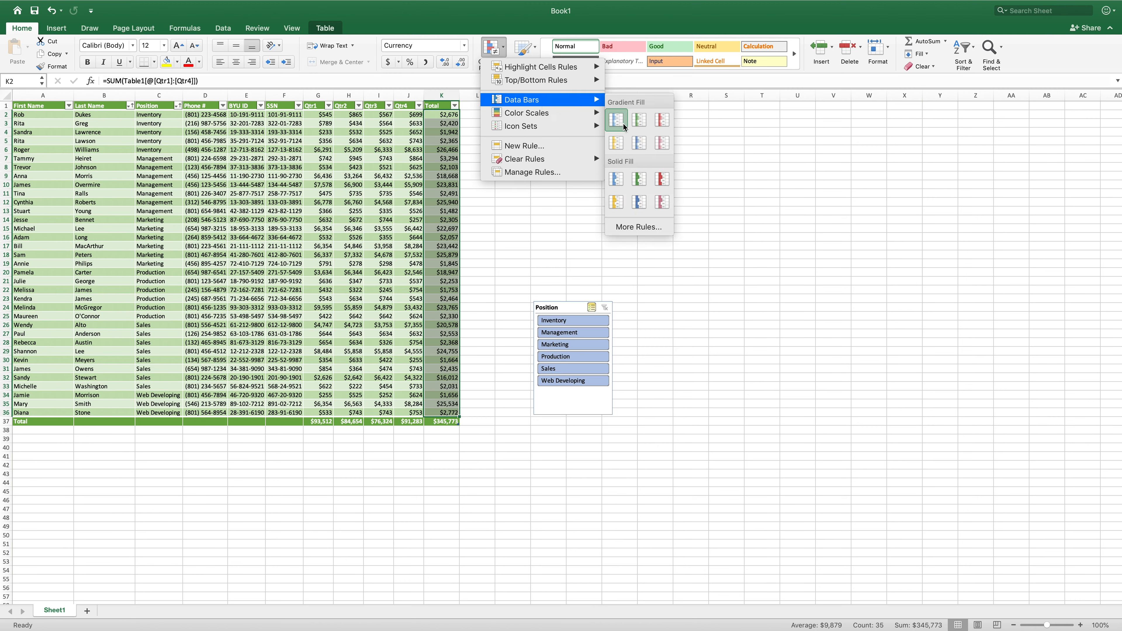
left_click(620, 181)
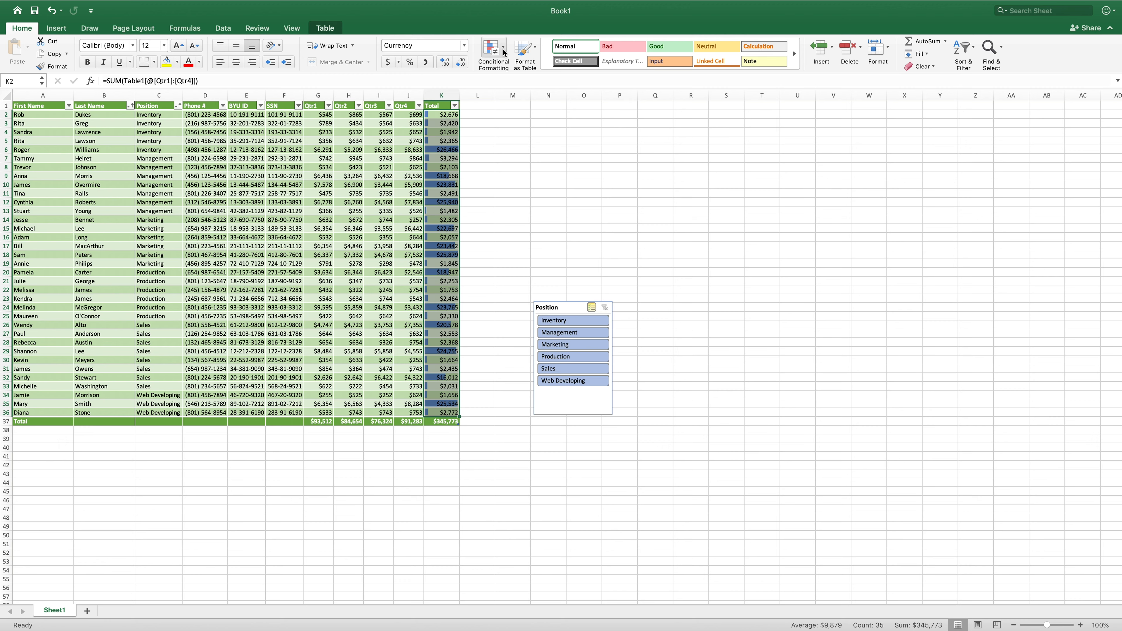
- Apply a green-white-red color scale to the Total column values
left_click(493, 49)
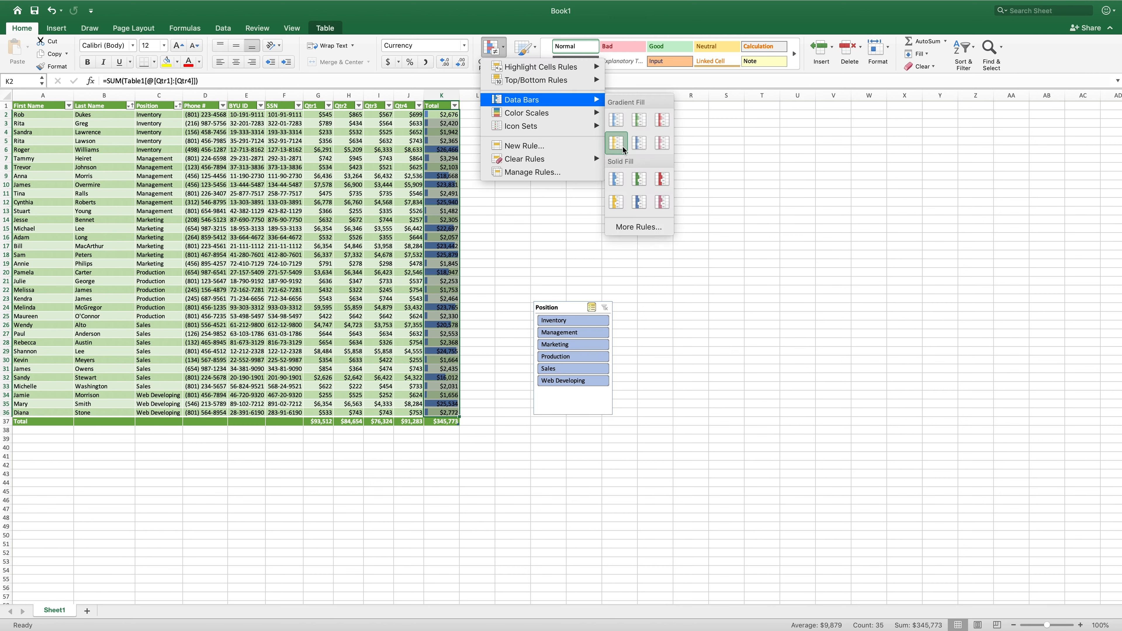
left_click(502, 64)
left_click(501, 64)
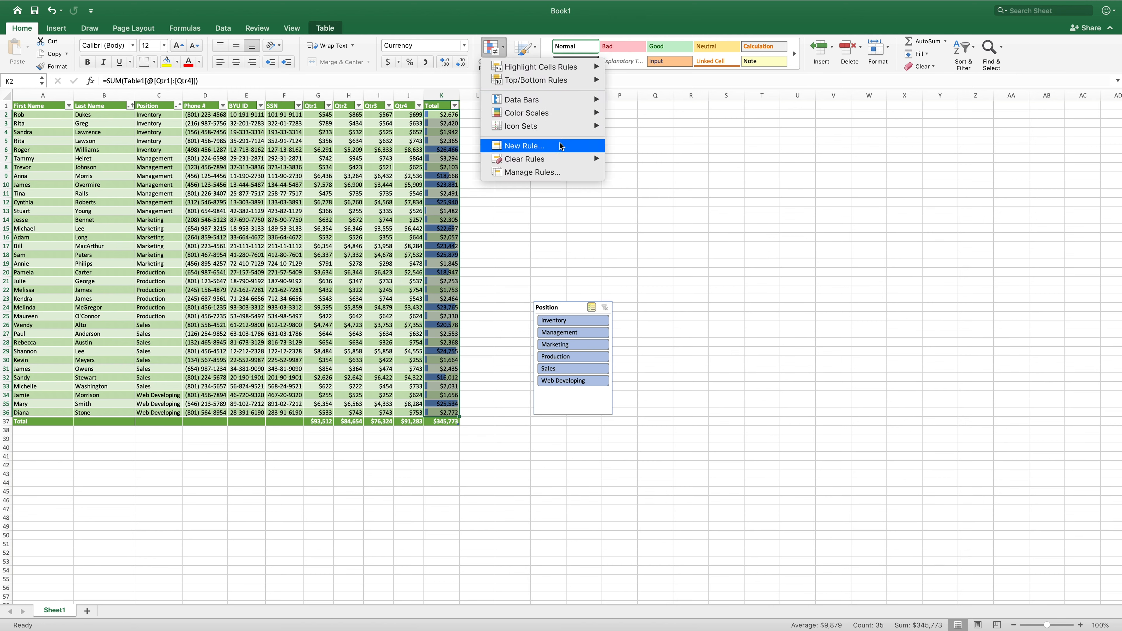
mouse_move(557, 160)
mouse_move(549, 109)
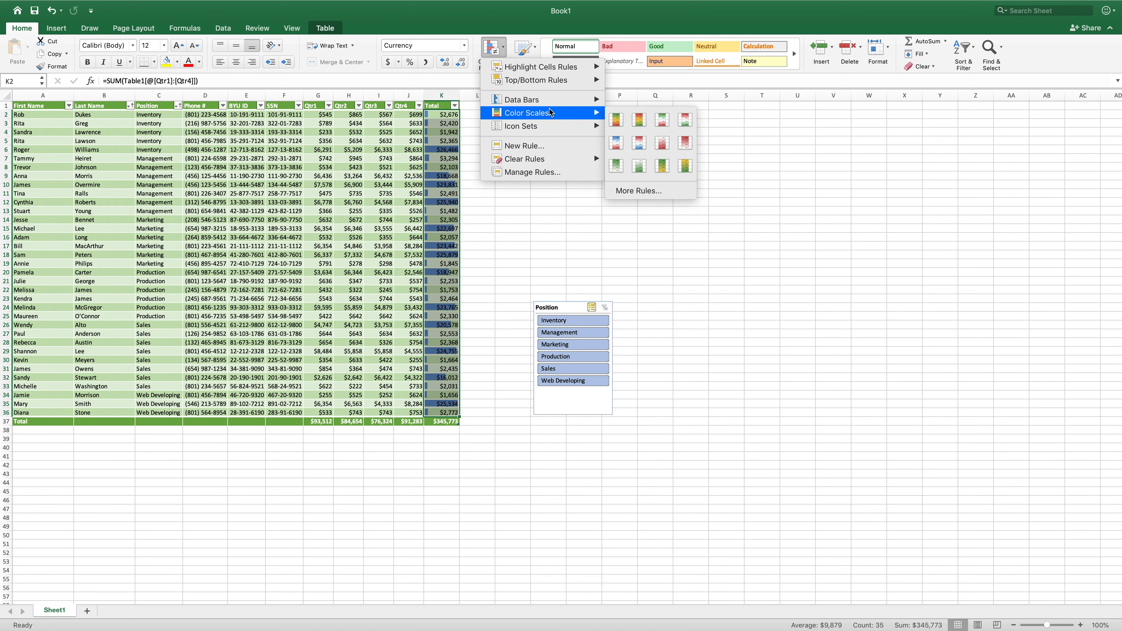
left_click(663, 120)
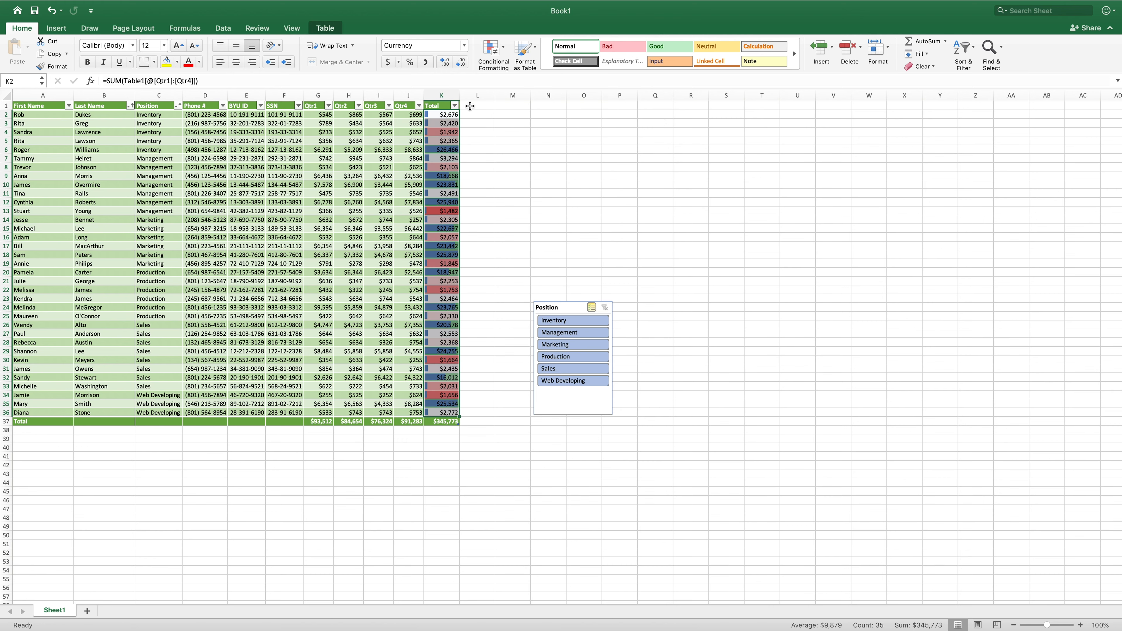
- Clear all conditional formatting rules from the selected Total column cells
left_click(505, 55)
mouse_move(552, 101)
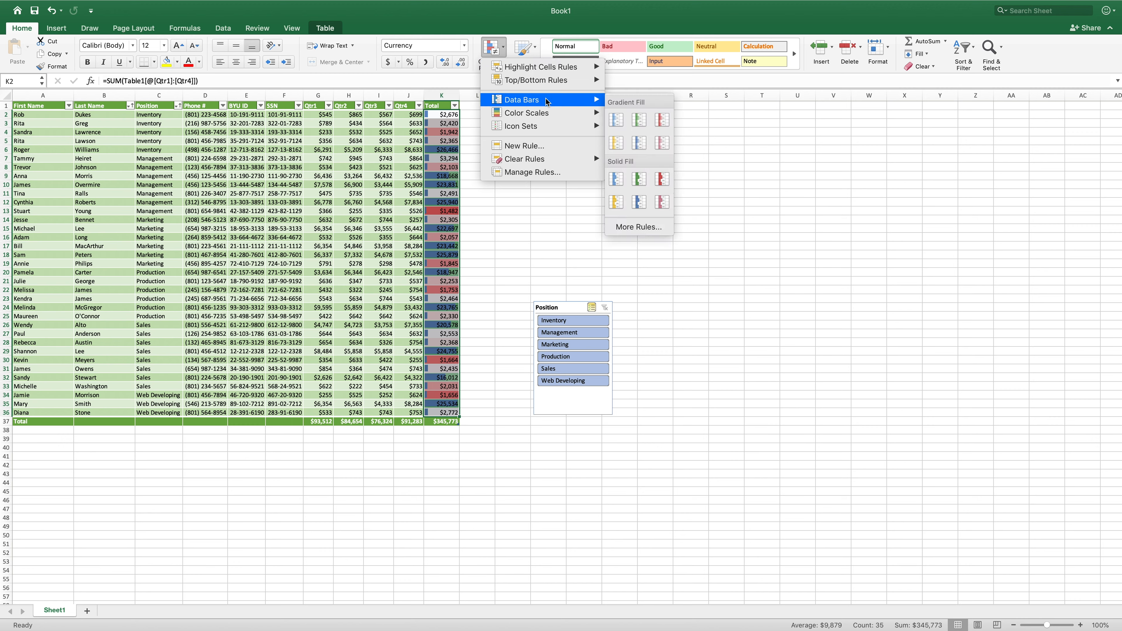
mouse_move(548, 160)
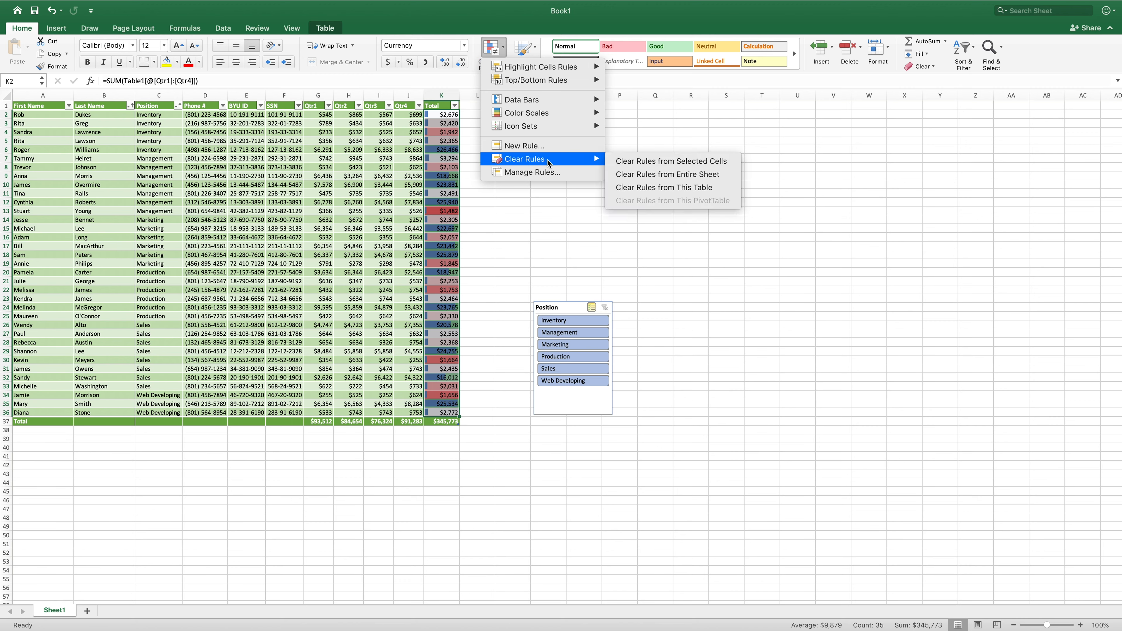
left_click(641, 161)
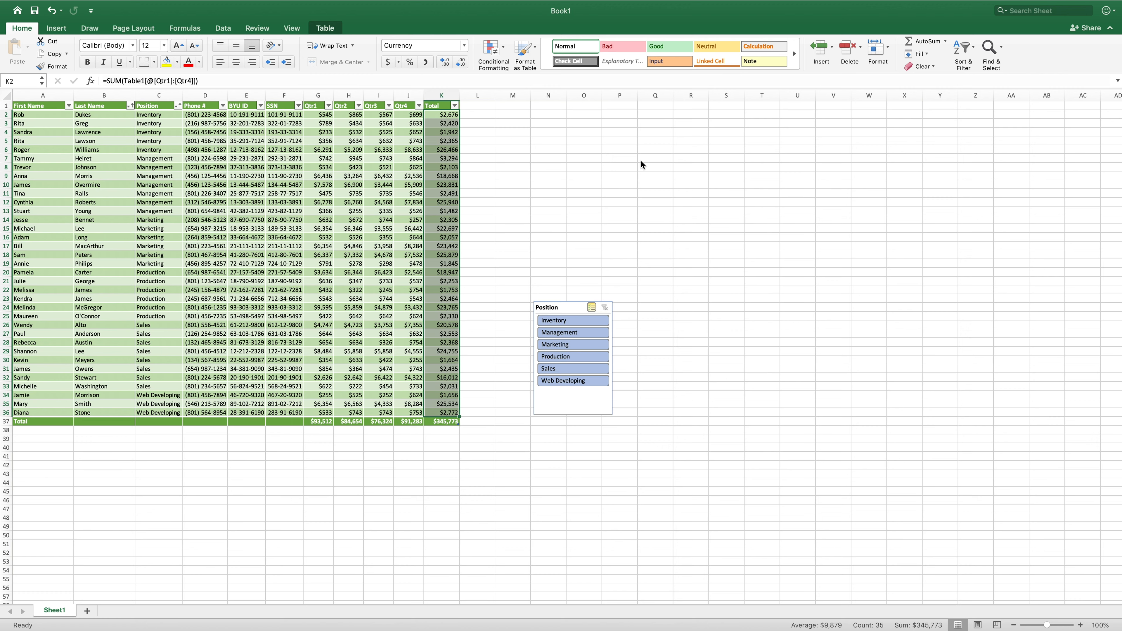
- Apply the green-white-red color scale to the Total column again
left_click(485, 56)
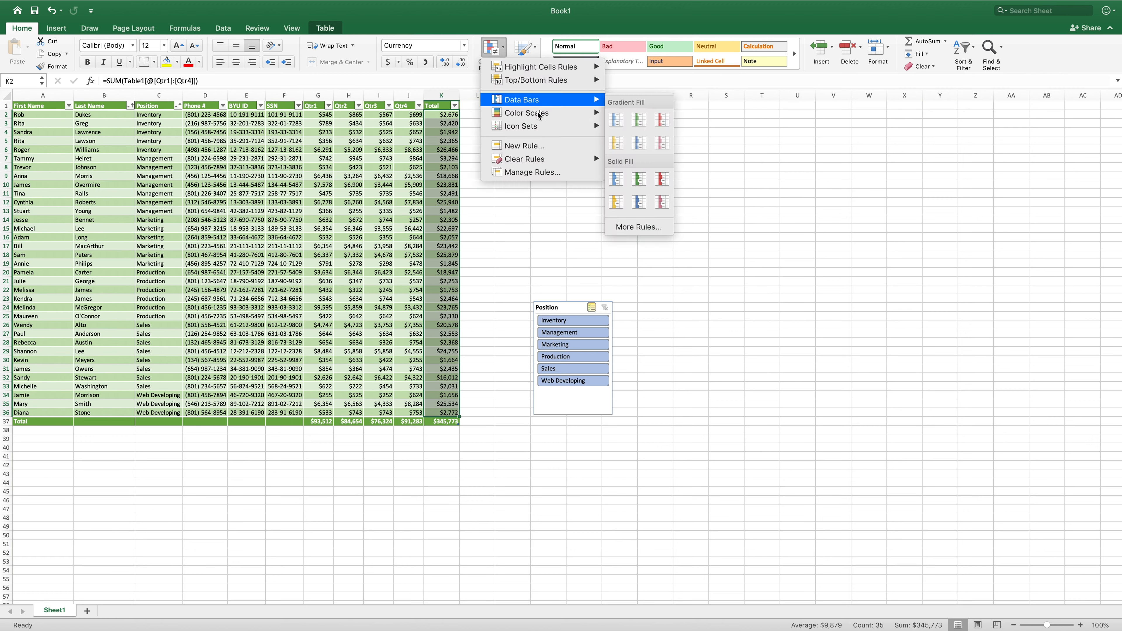
mouse_move(549, 116)
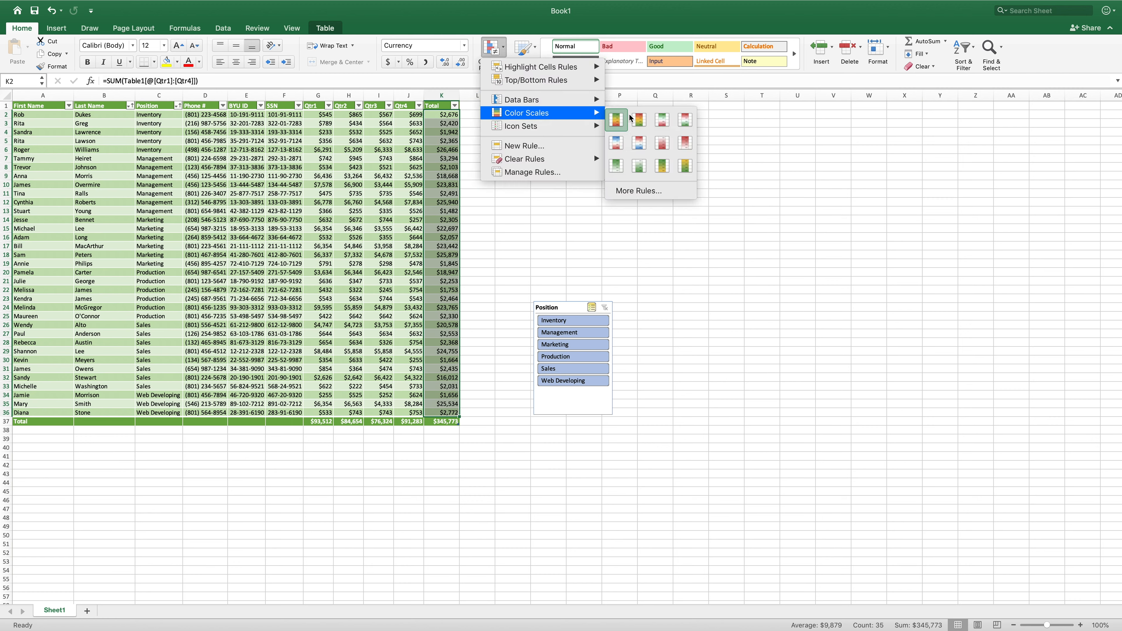
left_click(660, 125)
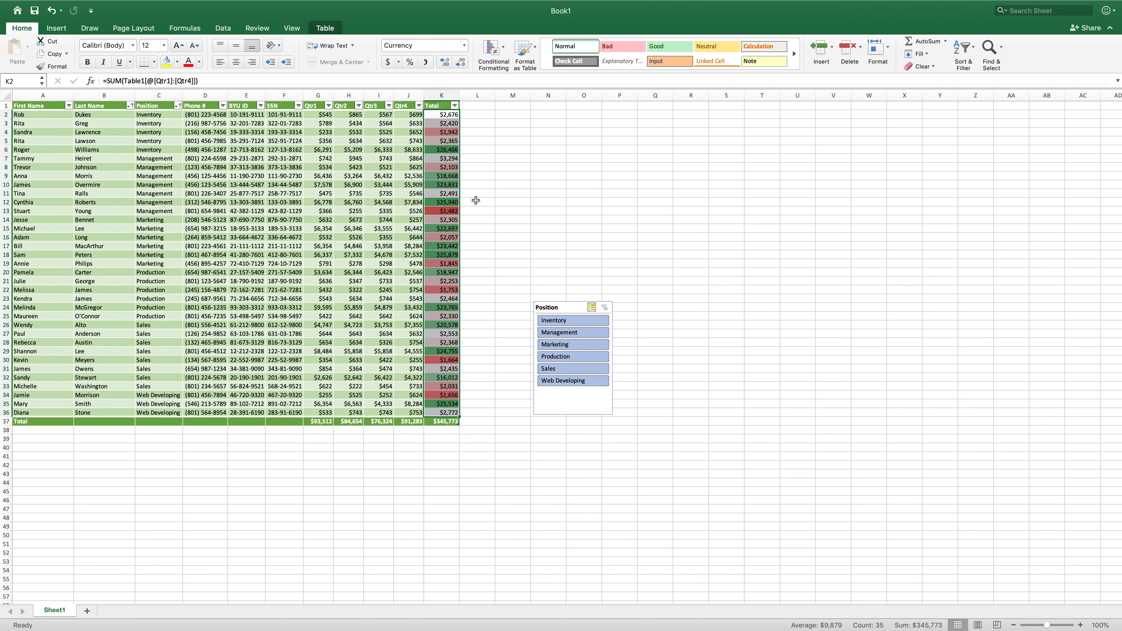
- Clear the conditional formatting rules from the selected Total column cells again
left_click(502, 62)
mouse_move(550, 114)
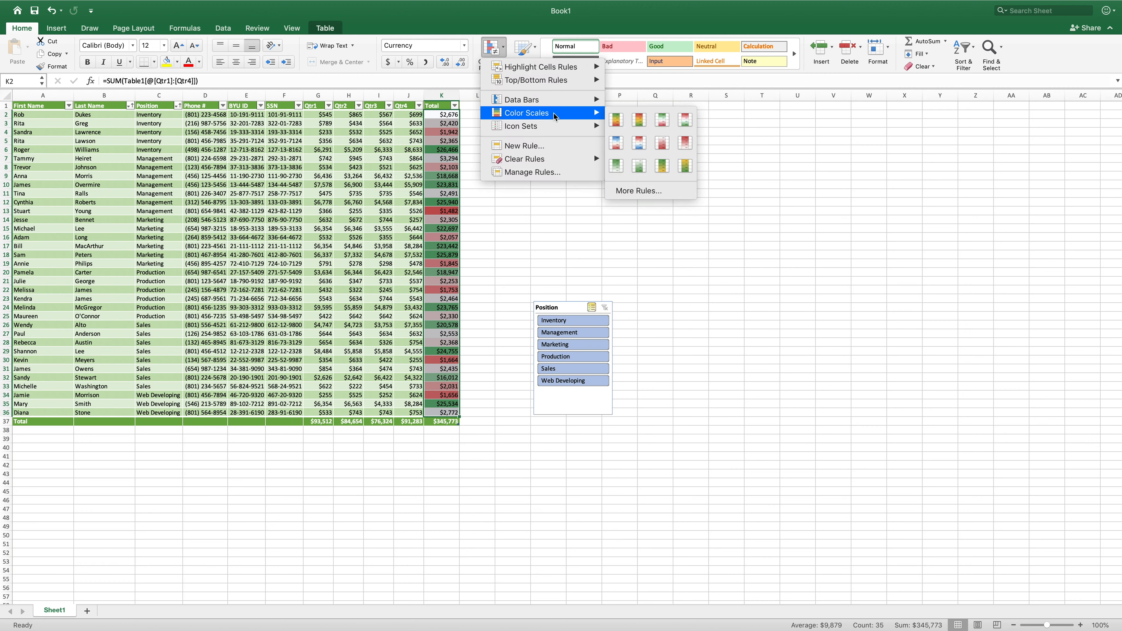
mouse_move(559, 160)
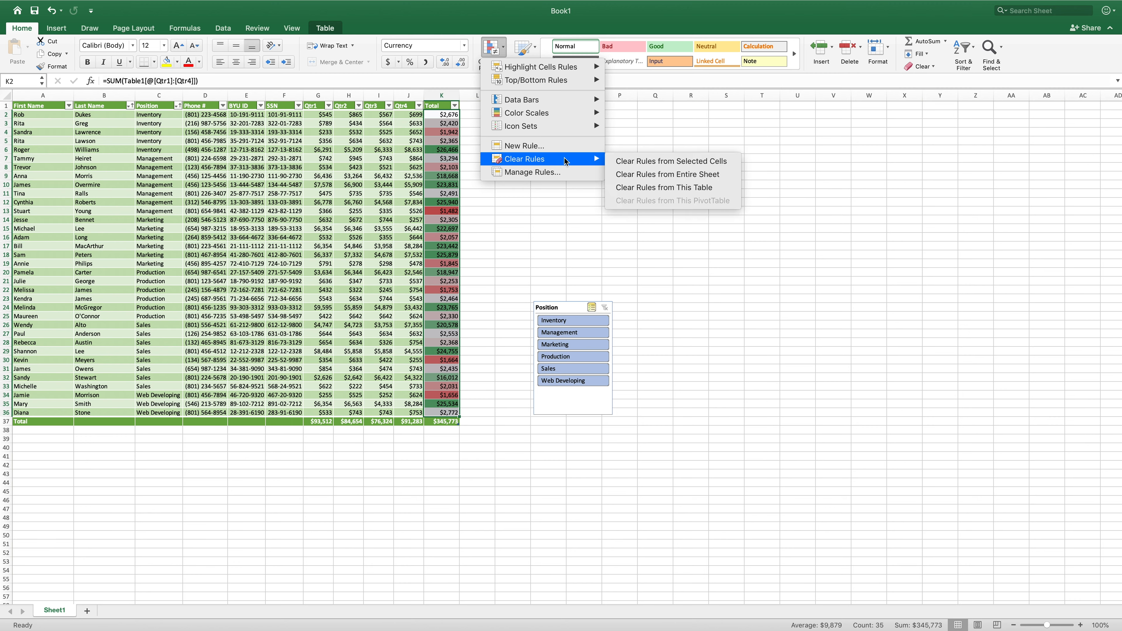
left_click(627, 161)
- Reapply blue solid-fill data bars to the Total column values and deselect the column
left_click(501, 55)
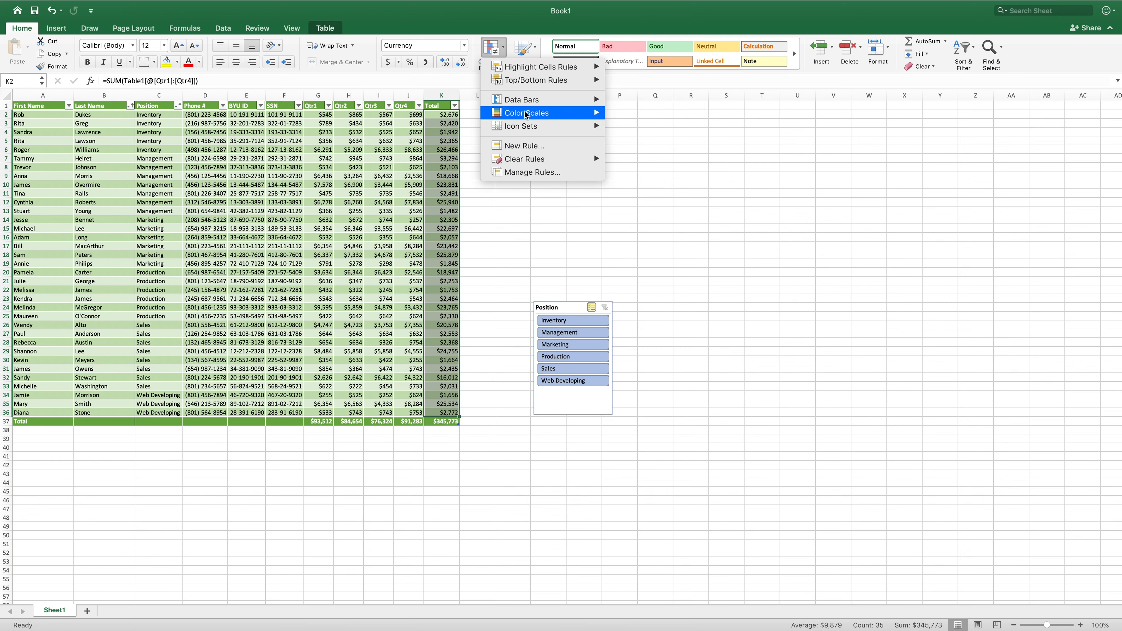
mouse_move(536, 129)
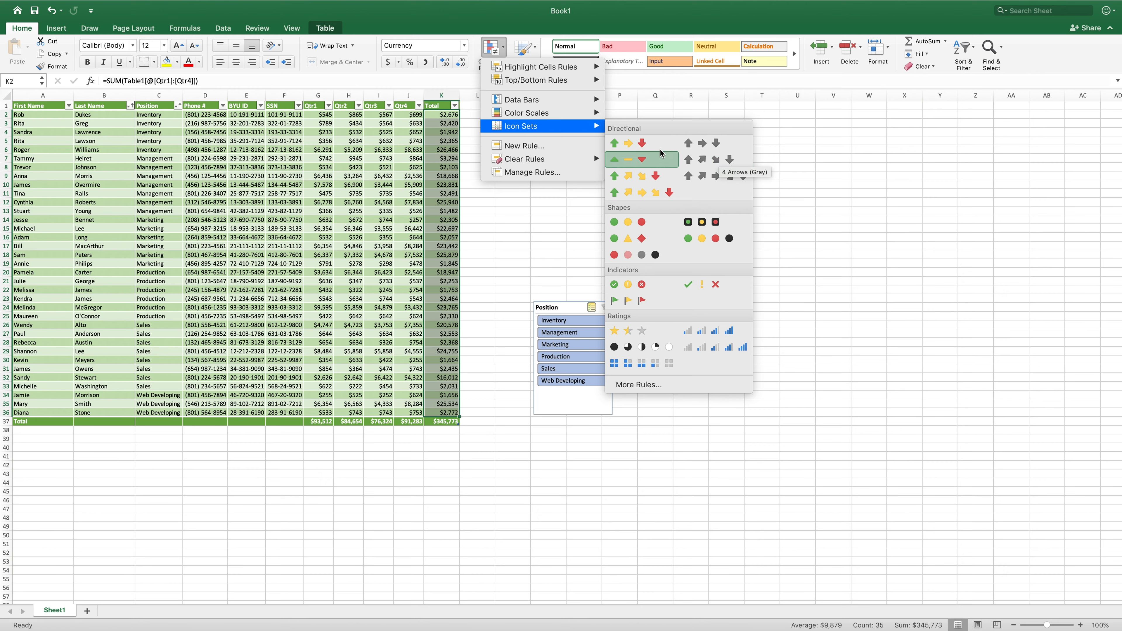
mouse_move(570, 102)
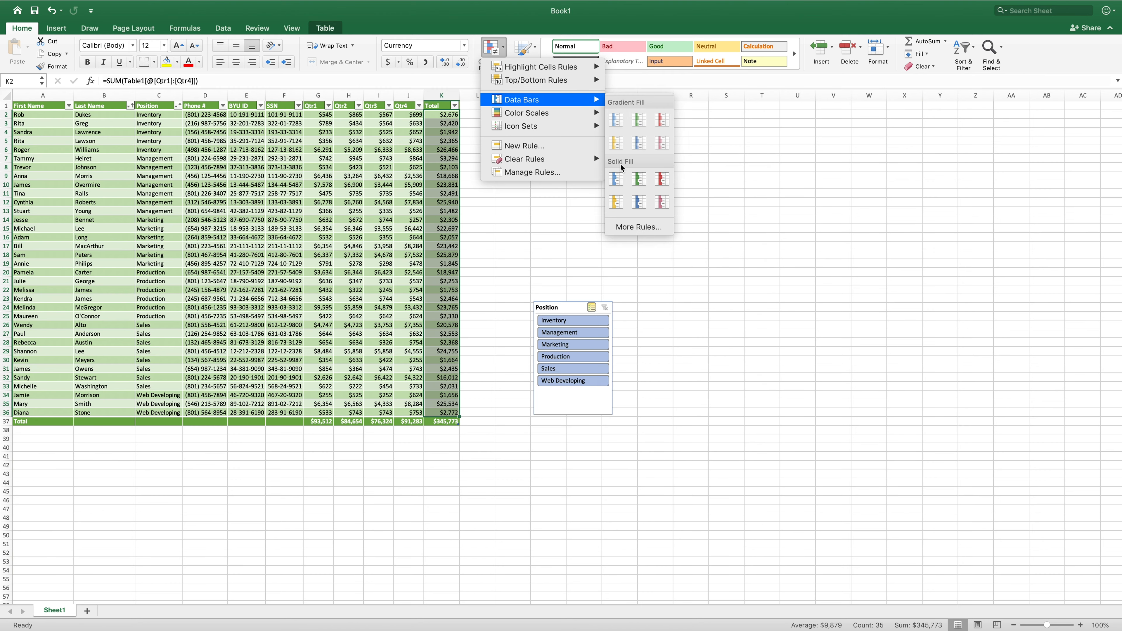
left_click(616, 179)
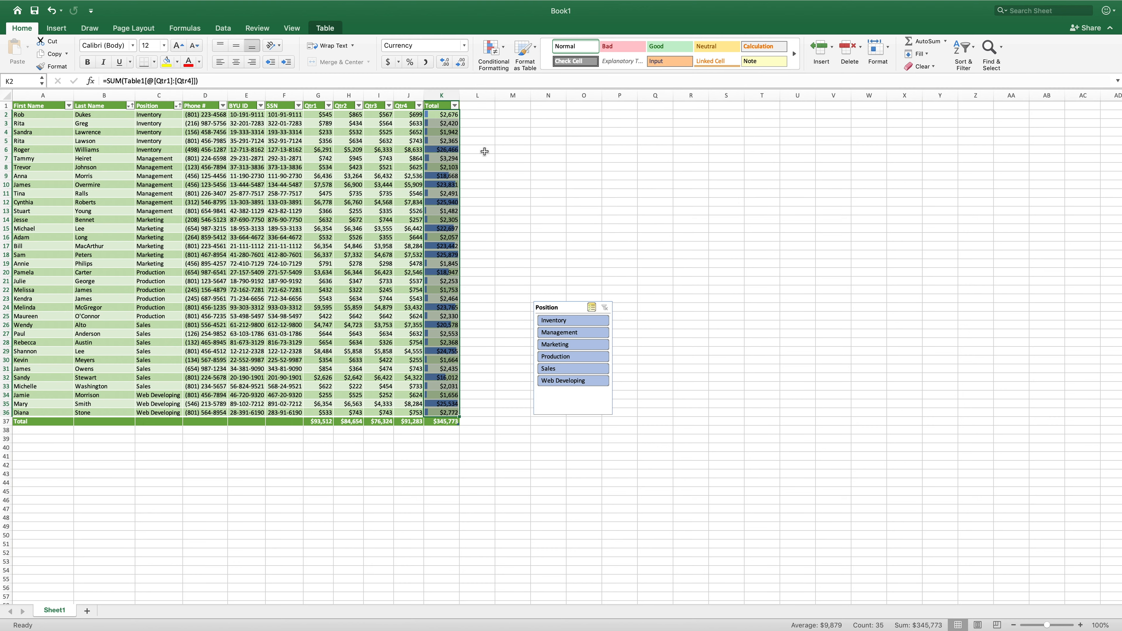
left_click(475, 140)
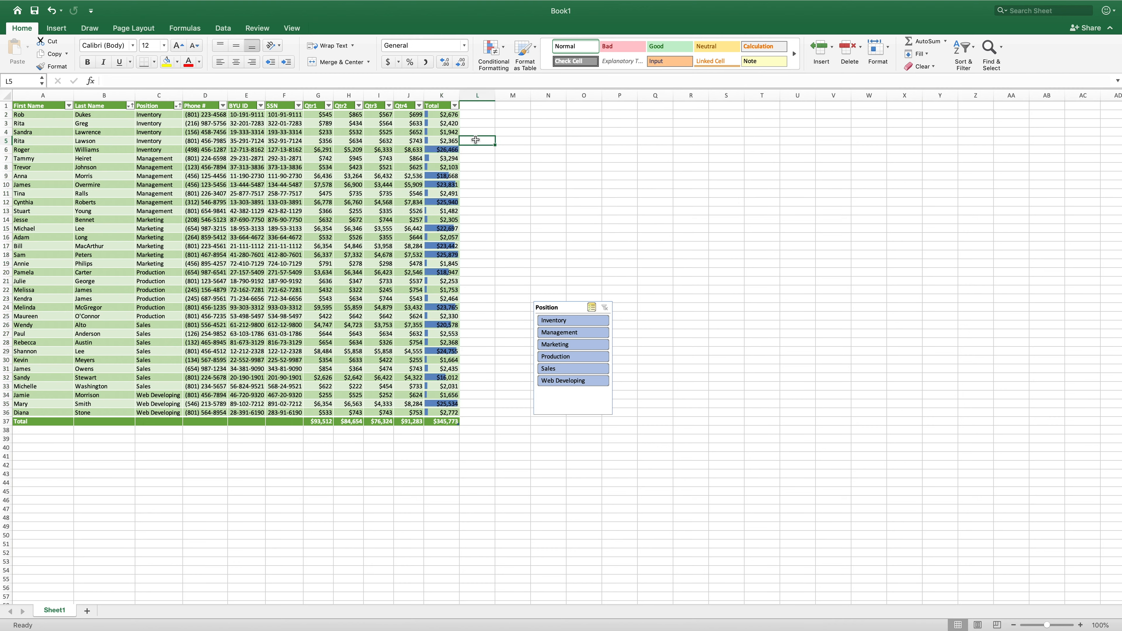